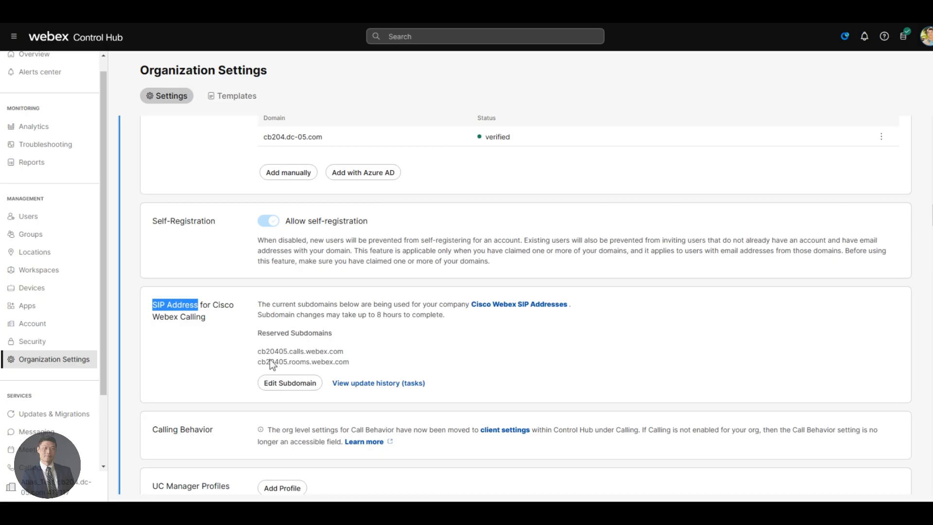
# Step: Start editing the Webex calling subdomain, cancel it, and view its update history
pyautogui.click(297, 383)
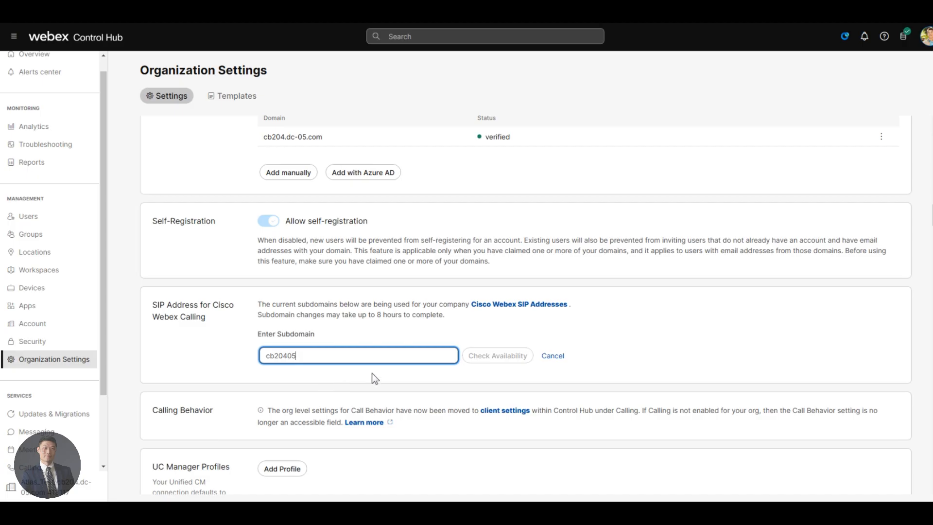
pyautogui.click(548, 356)
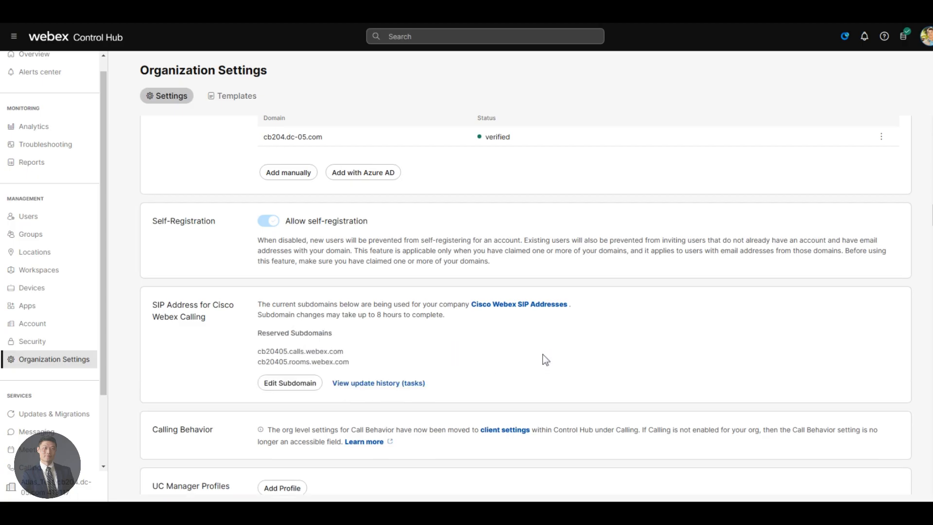
pyautogui.click(425, 384)
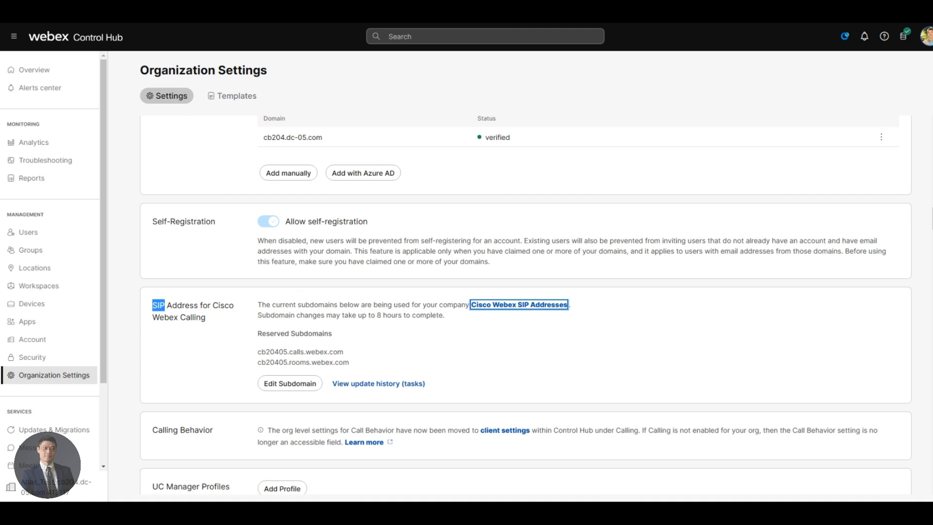
# Step: Browse the Hybrid service cards and begin setting up Hybrid Calling for Webex Devices
pyautogui.scroll(-3, 17, 357)
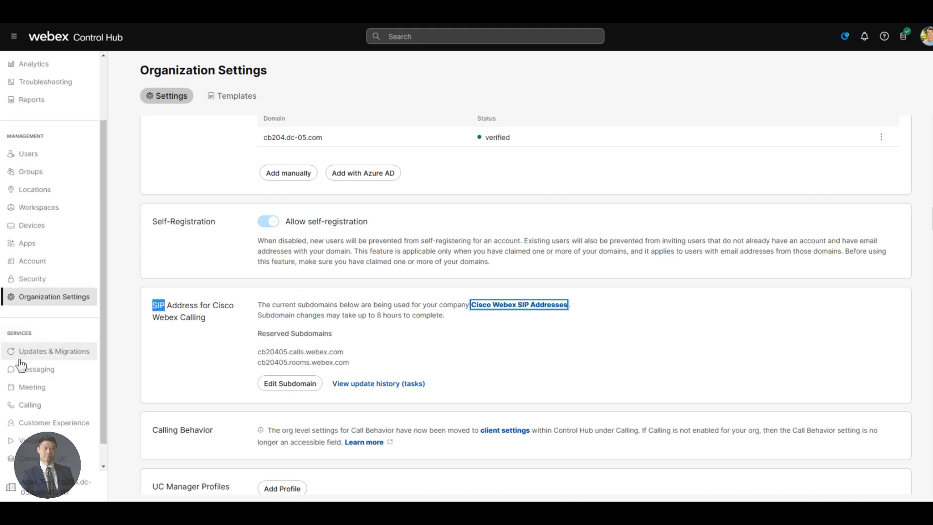
pyautogui.click(83, 453)
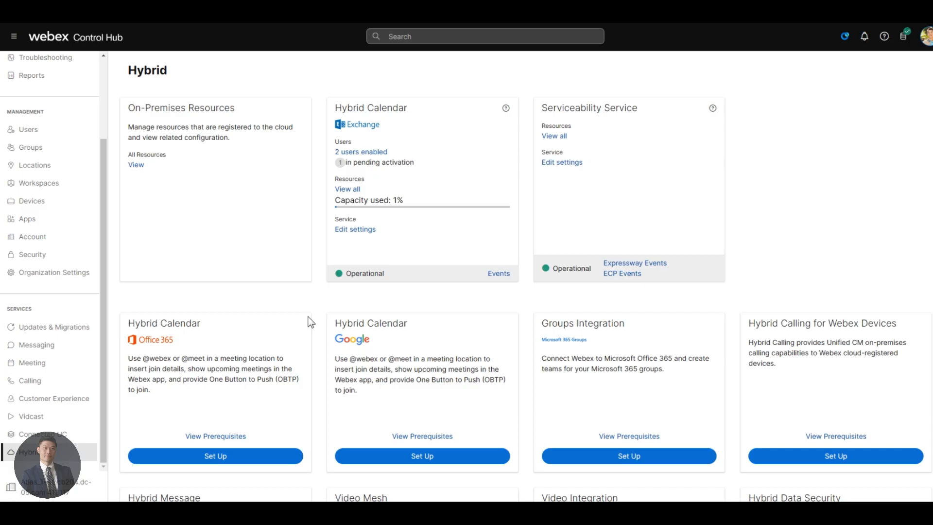
pyautogui.scroll(-3, 311, 323)
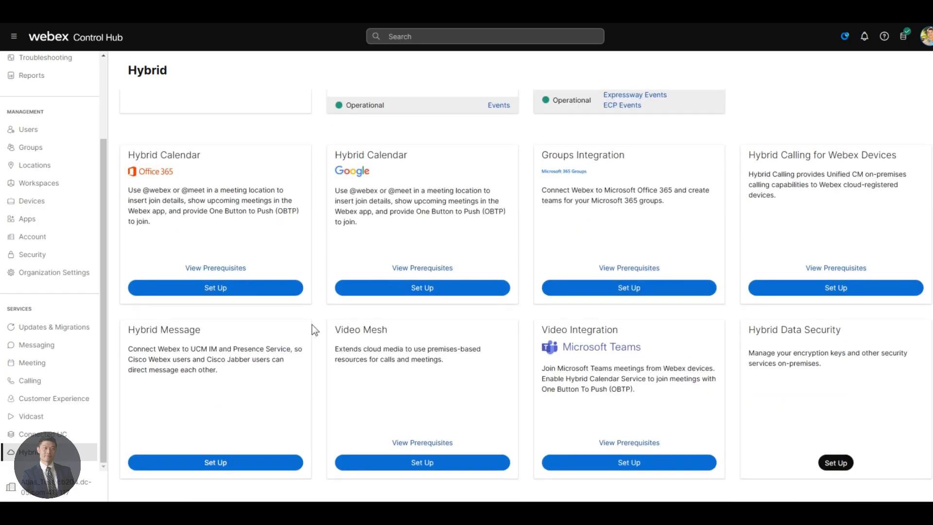
pyautogui.scroll(2, 319, 330)
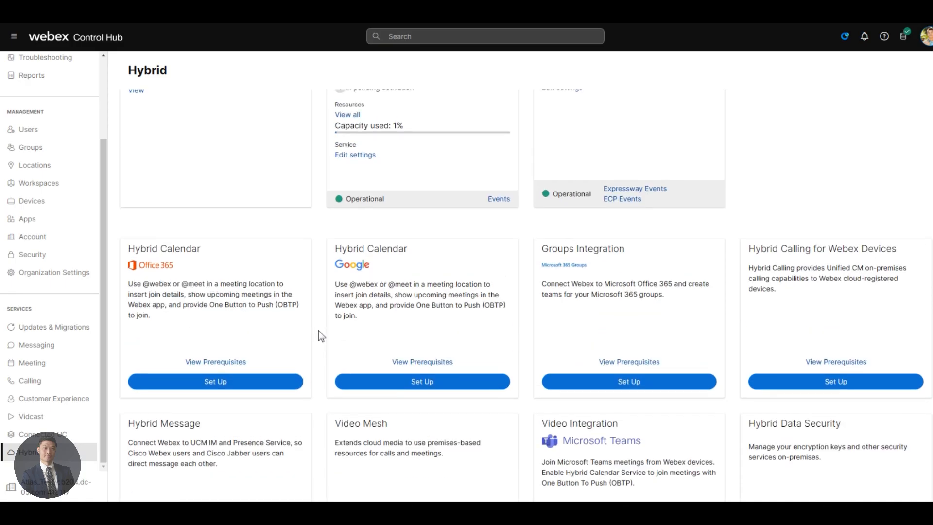
pyautogui.scroll(2, 319, 331)
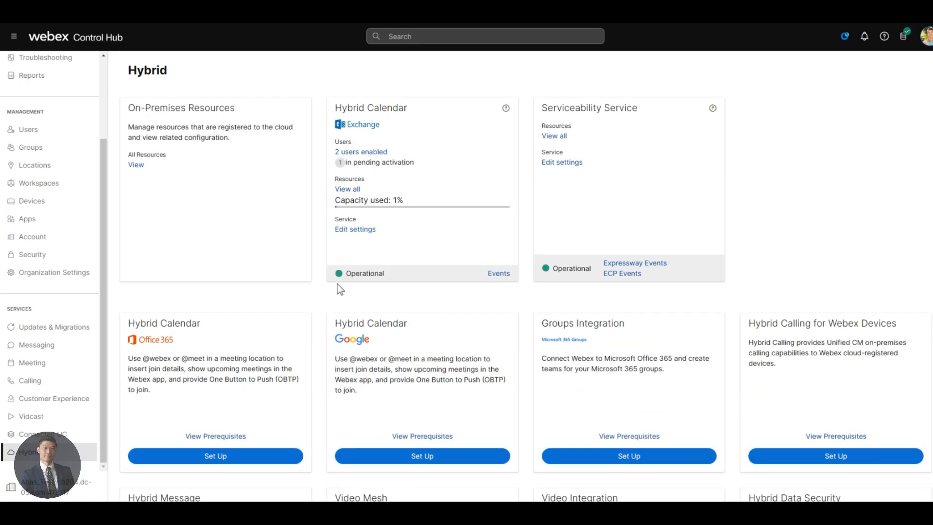
pyautogui.press('Tab')
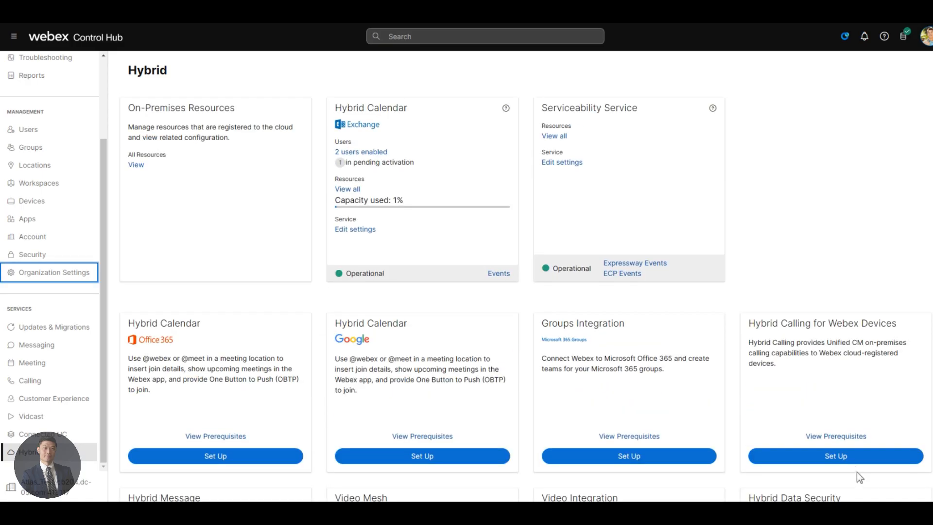
pyautogui.click(849, 460)
# Step: Enable Hybrid Calling for Webex Devices and test and save Default SIP Destination mtls.cb204.dc-05.com
pyautogui.click(602, 275)
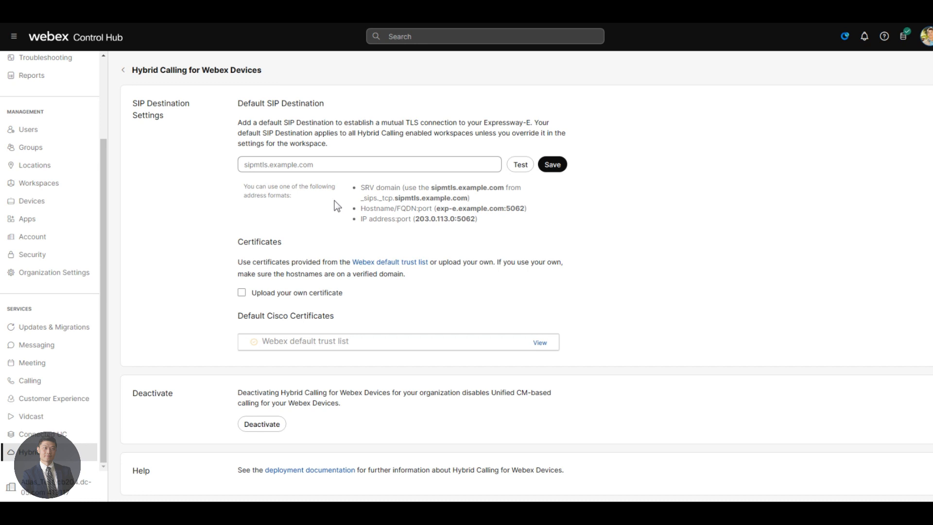
pyautogui.click(244, 164)
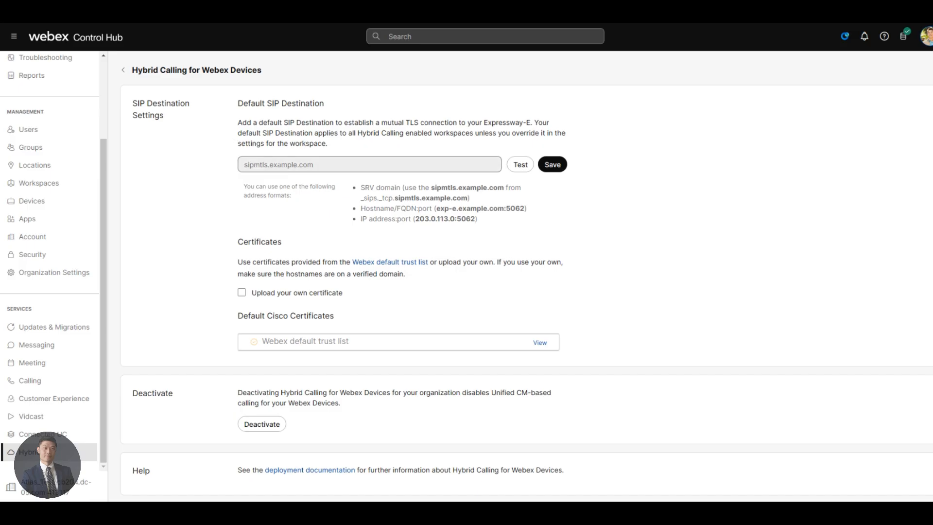
pyautogui.write('m')
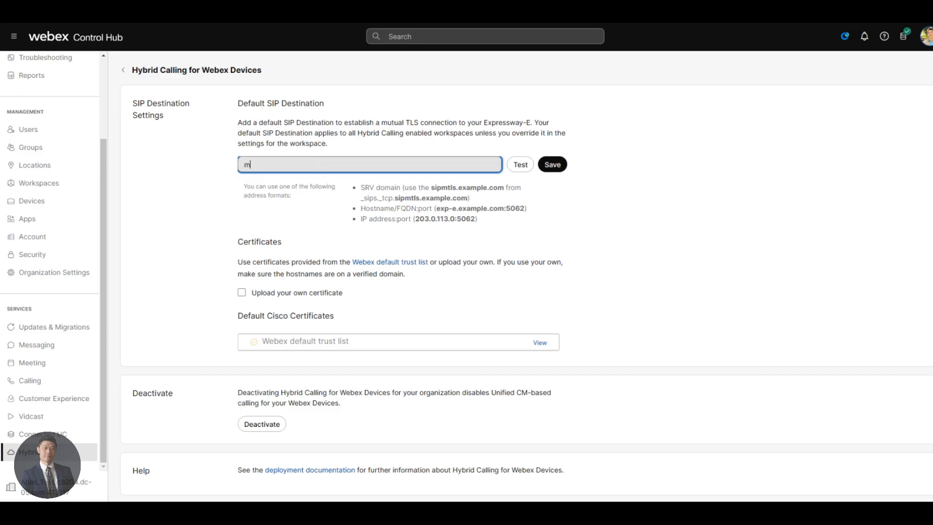
pyautogui.write('tls.cb204.dc-05.com')
pyautogui.click(520, 165)
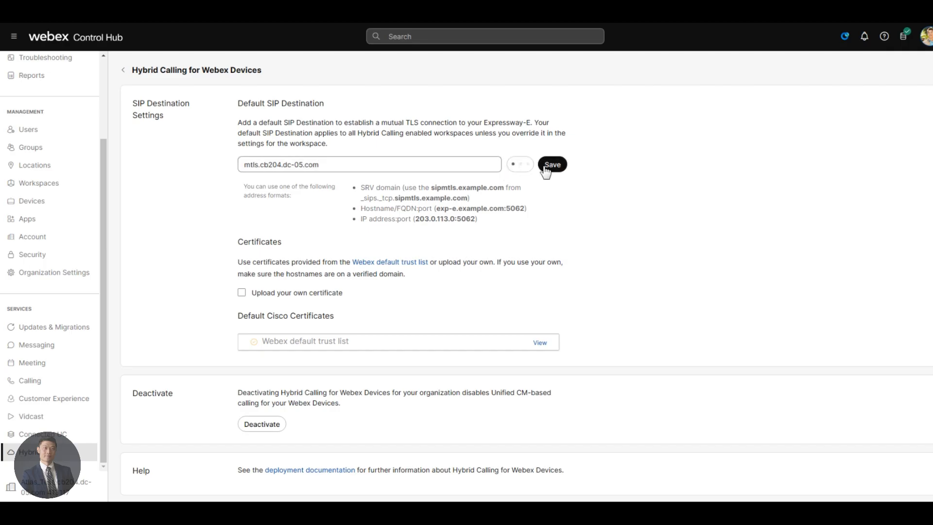
pyautogui.click(559, 168)
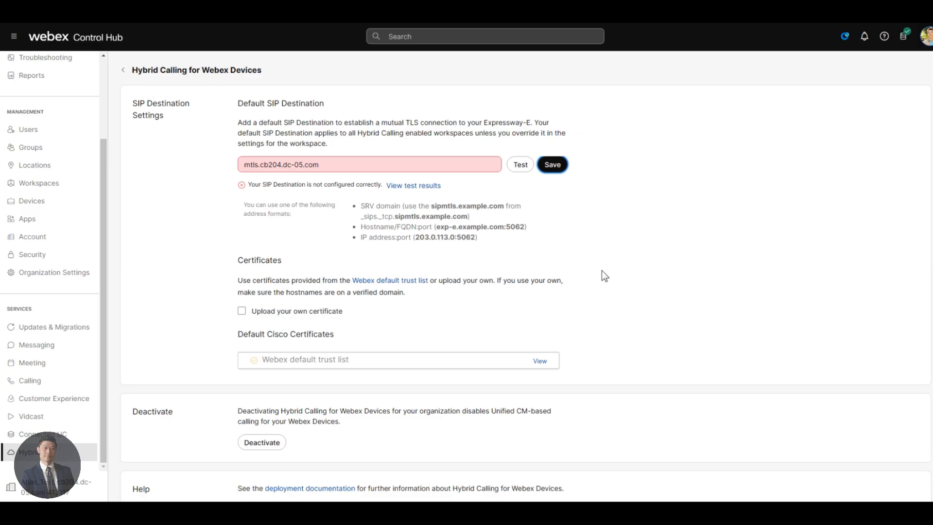
# Step: Keep the default Webex trust list certificates instead of uploading a custom certificate
pyautogui.scroll(-1, 606, 319)
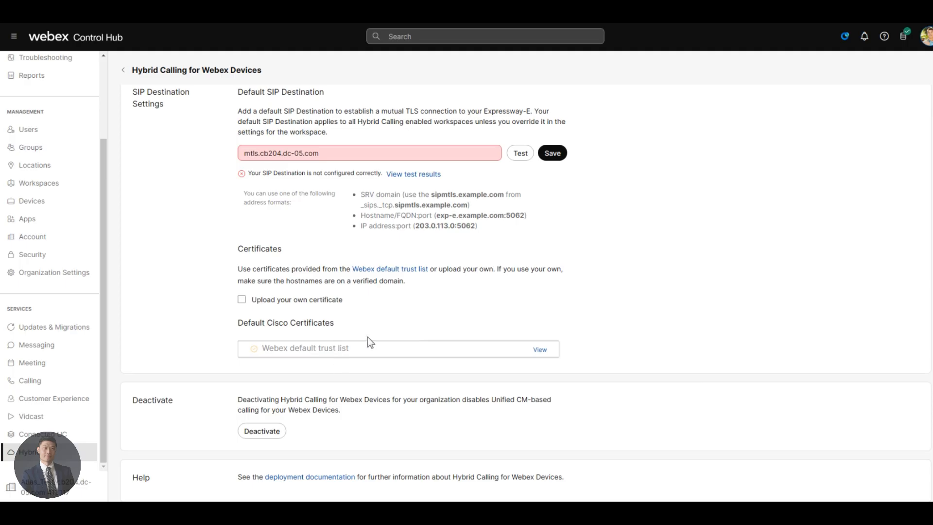
pyautogui.click(323, 304)
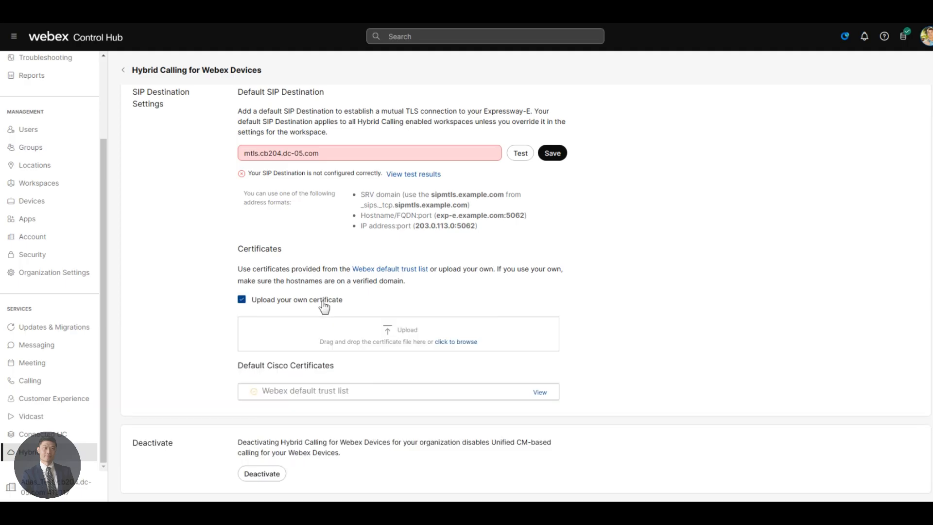
pyautogui.click(324, 305)
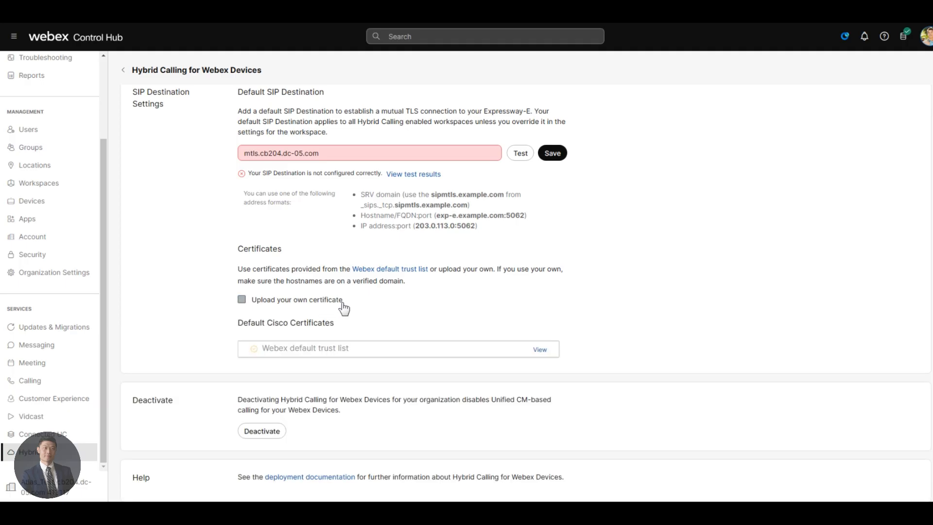
# Step: Return to the Hybrid page, check the Hybrid Calling settings, and go back again
pyautogui.click(124, 71)
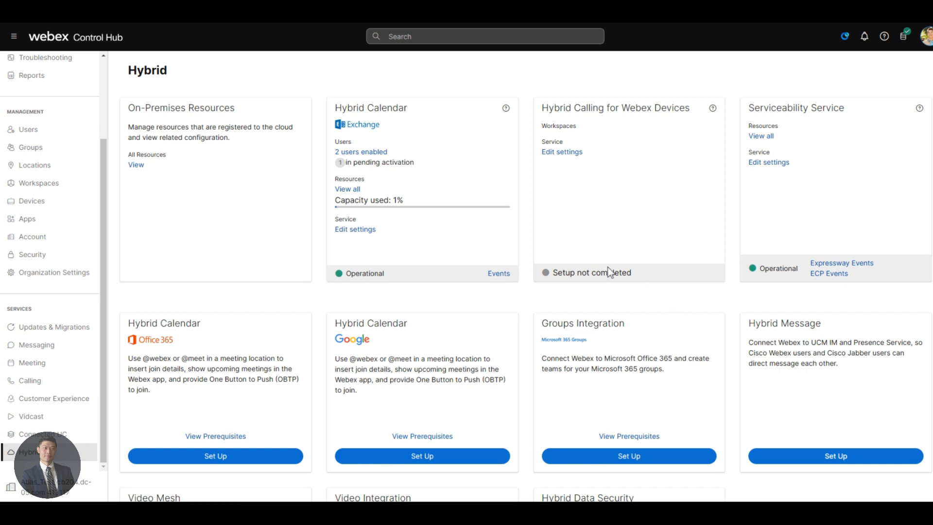
pyautogui.click(566, 153)
pyautogui.click(128, 72)
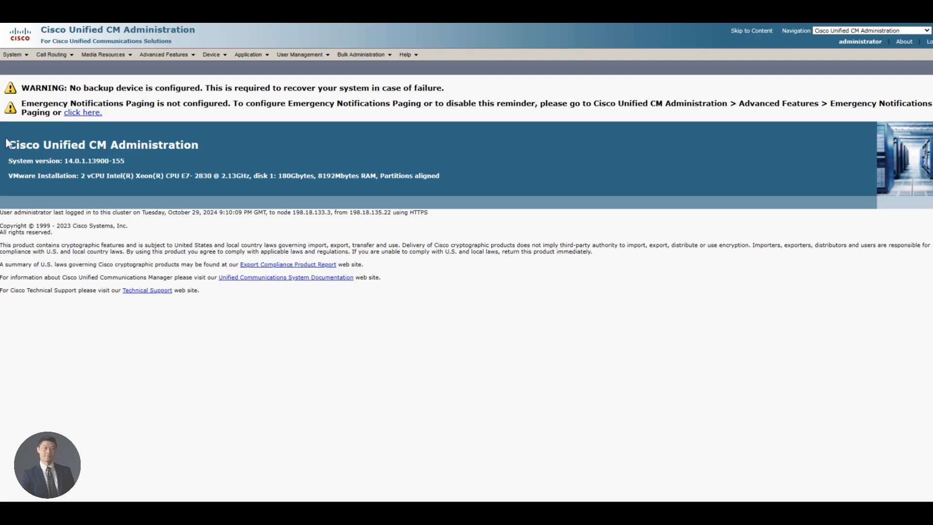
# Step: Prepend cb204.dc-05.com to the Cluster Fully Qualified Domain Name enterprise parameter
pyautogui.click(13, 55)
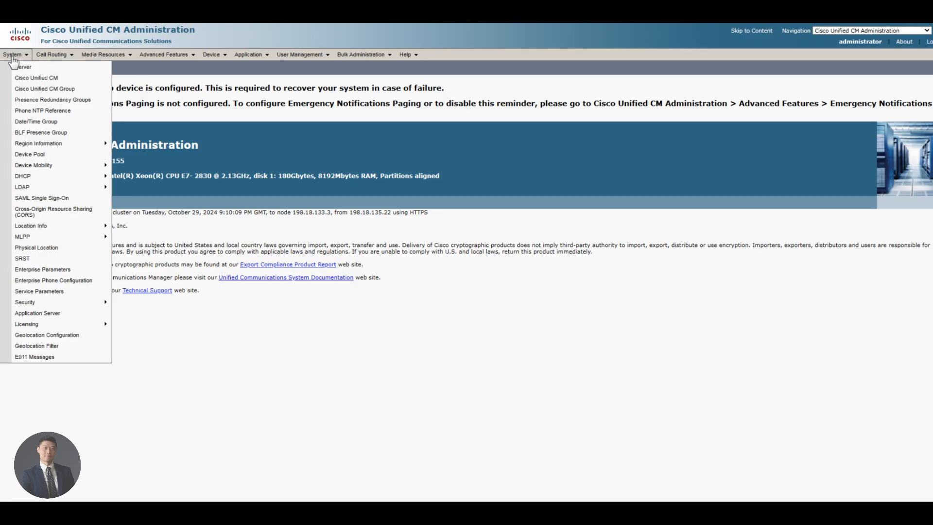
pyautogui.click(67, 292)
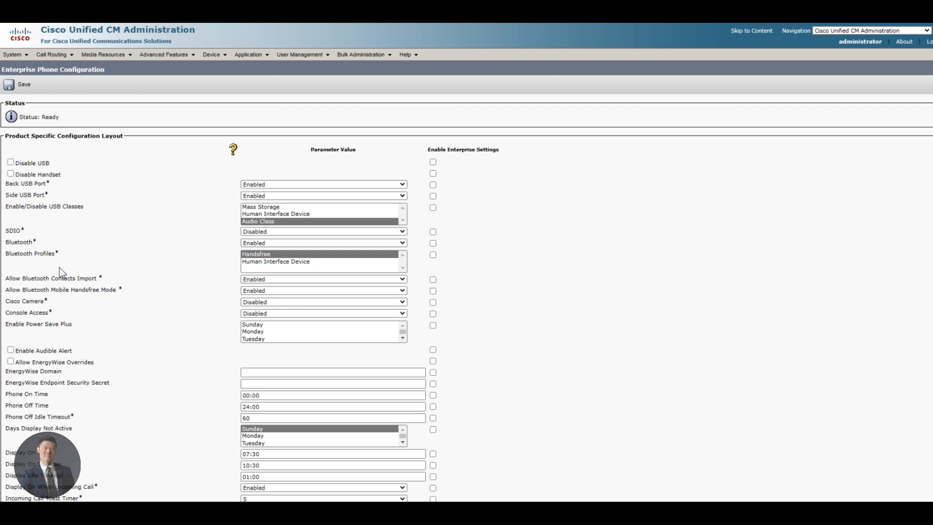
pyautogui.moveTo(17, 54)
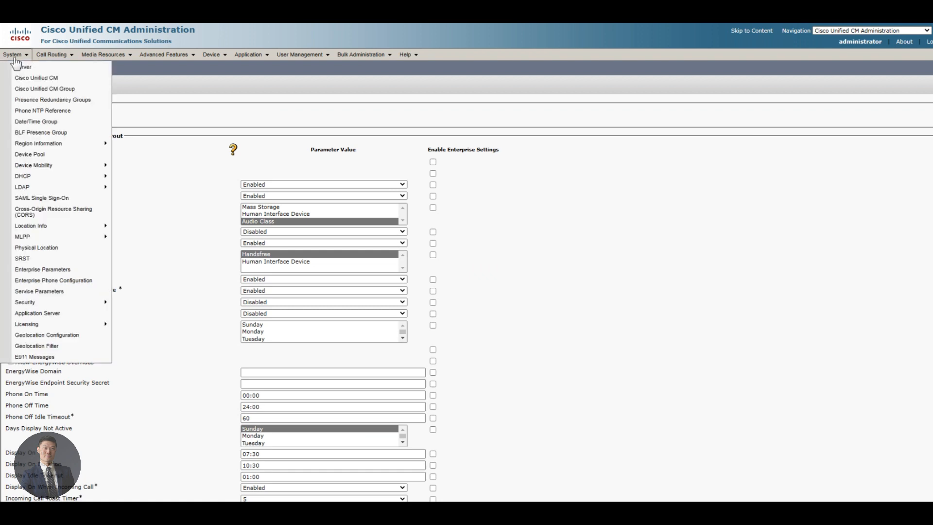
pyautogui.click(52, 272)
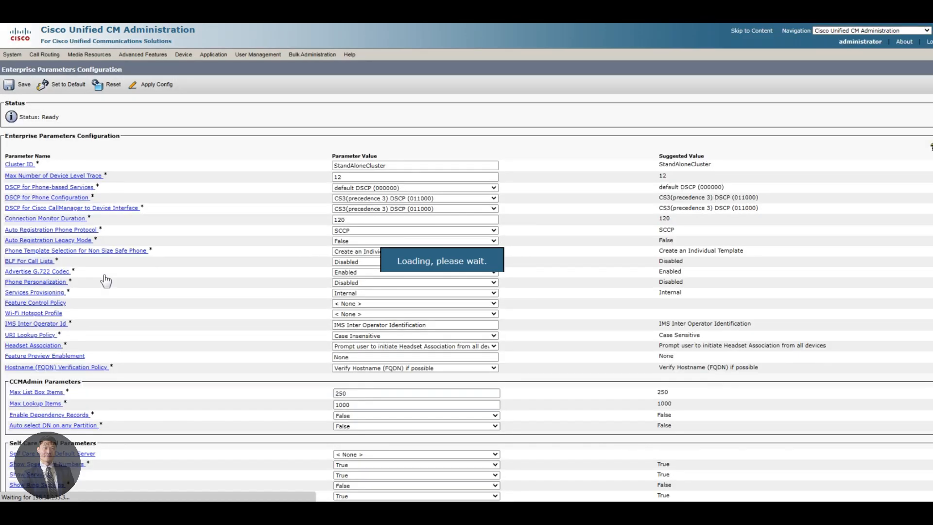
pyautogui.hotkey('ctrl', 'f')
pyautogui.write('f')
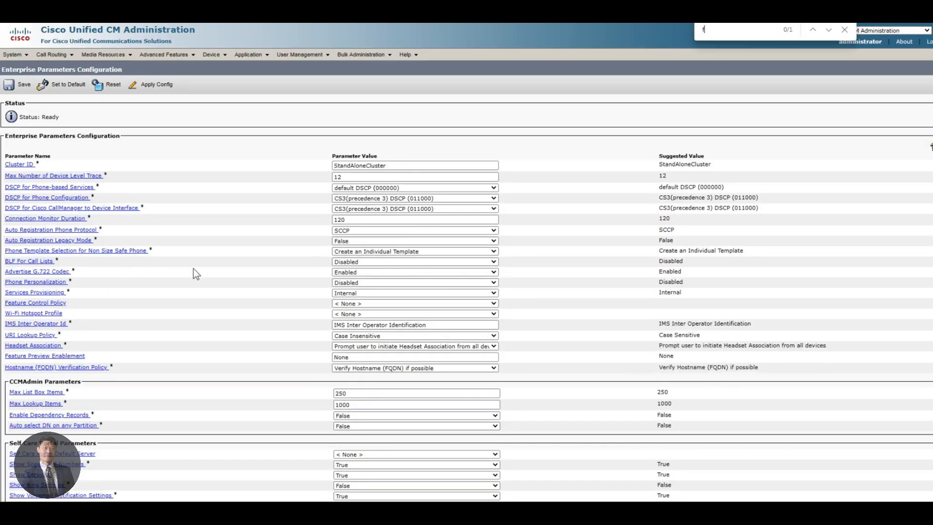
pyautogui.write('ully')
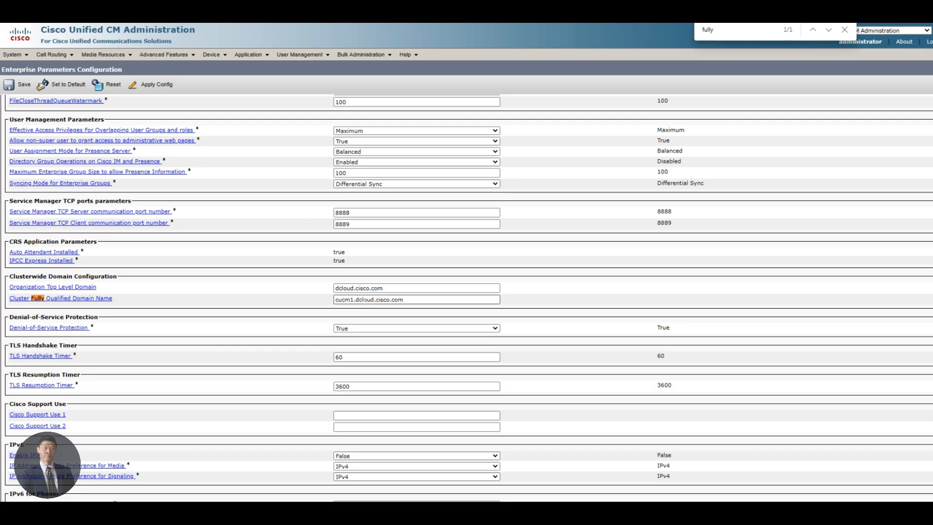
pyautogui.doubleClick(364, 301)
pyautogui.click(354, 299)
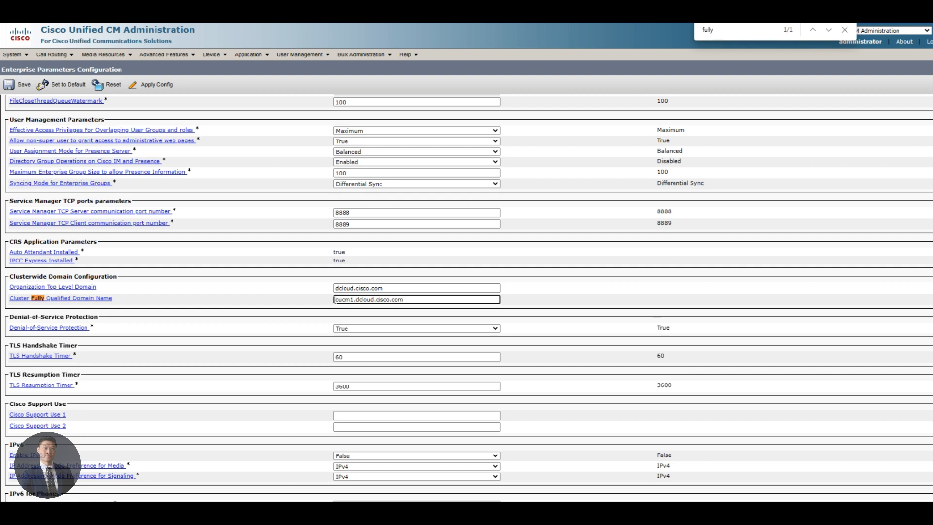
pyautogui.write('cb204.dc-05.com')
# Step: Save the enterprise parameters, list all nine SIP profiles, and copy Standard SIP Profile
pyautogui.click(24, 86)
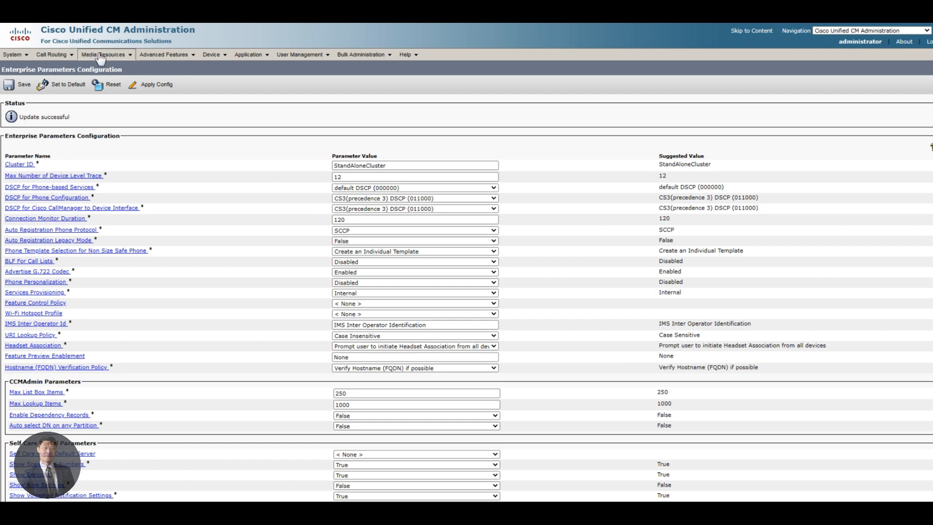
pyautogui.moveTo(207, 59)
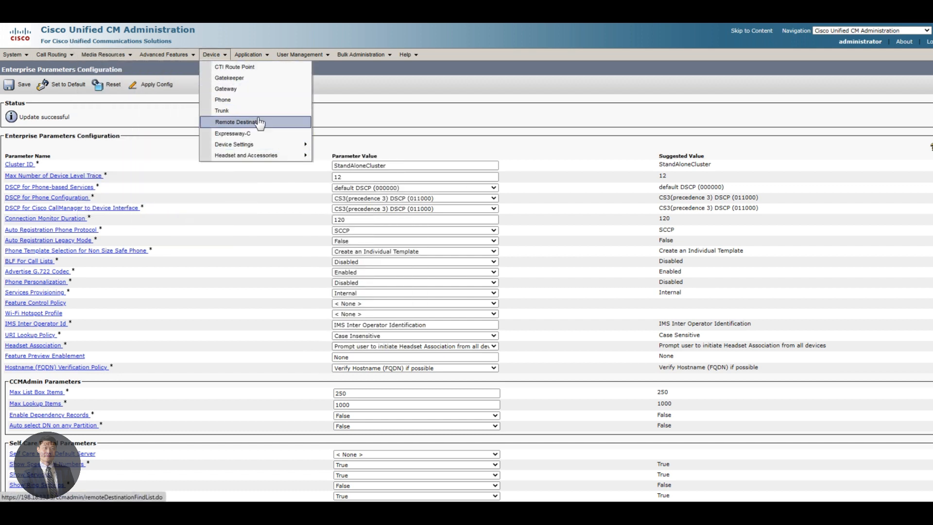
pyautogui.moveTo(265, 145)
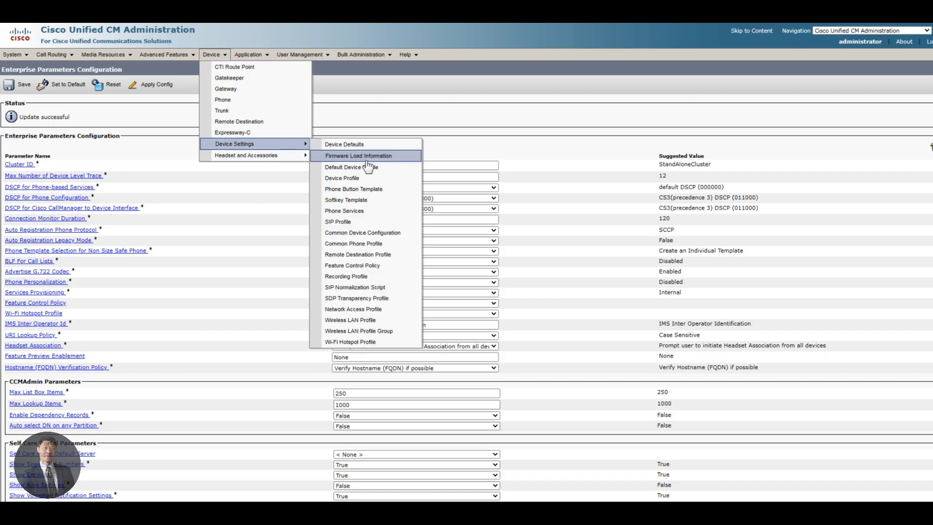
pyautogui.click(362, 226)
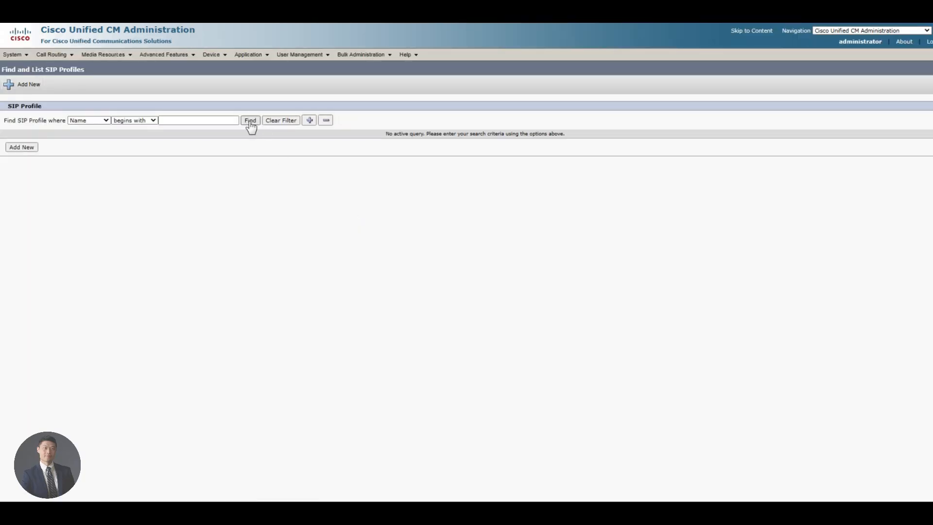
pyautogui.click(250, 121)
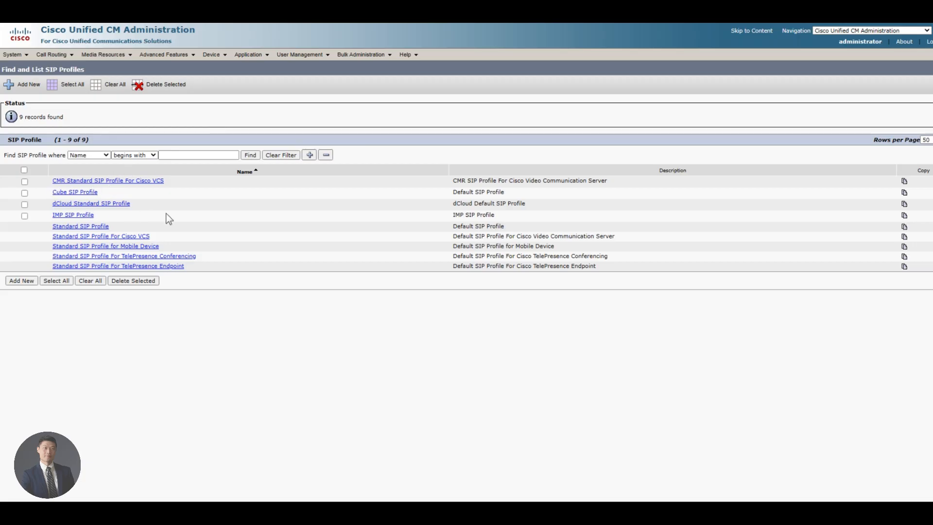
pyautogui.click(906, 227)
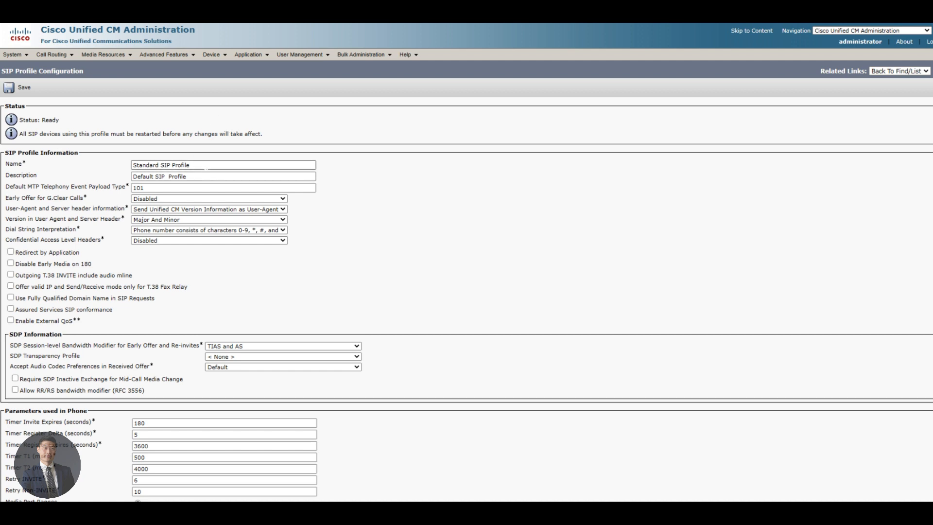
# Step: Name the copied profile 'Standard SIP Profile for Cisco Webex Hybrid Call' and reuse it as description
pyautogui.moveTo(206, 166); pyautogui.dragTo(98, 159)
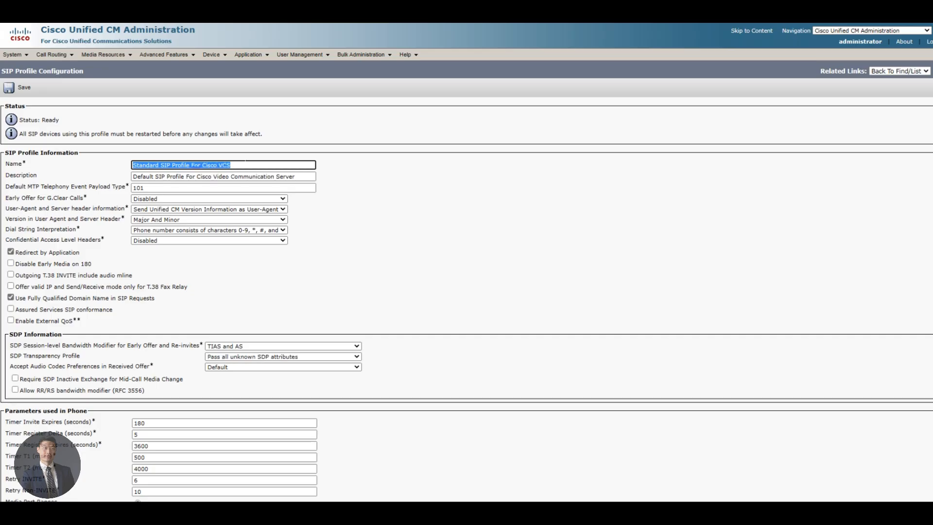
pyautogui.write('Standard ')
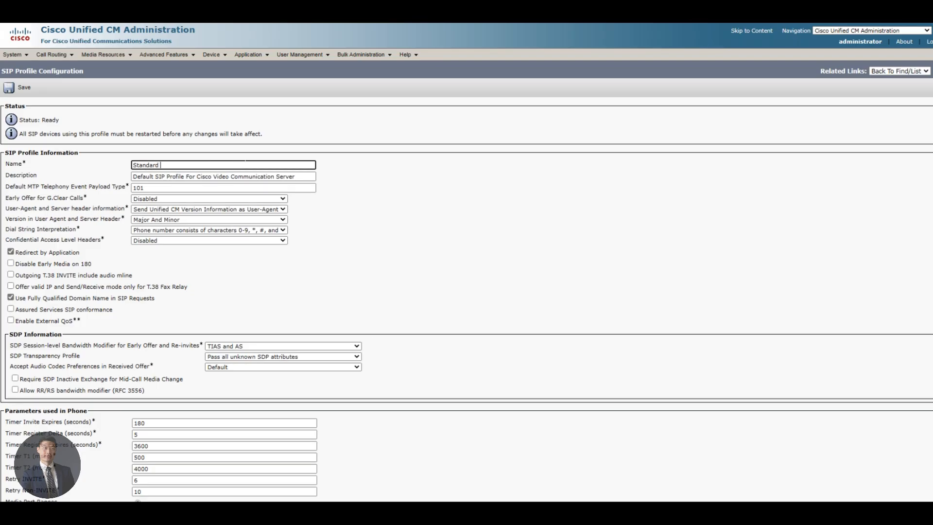
pyautogui.write('SIP P')
pyautogui.write('rofile for Cisc')
pyautogui.write('o WE')
pyautogui.write('ebex')
pyautogui.write(' Hybrid ')
pyautogui.write('Call')
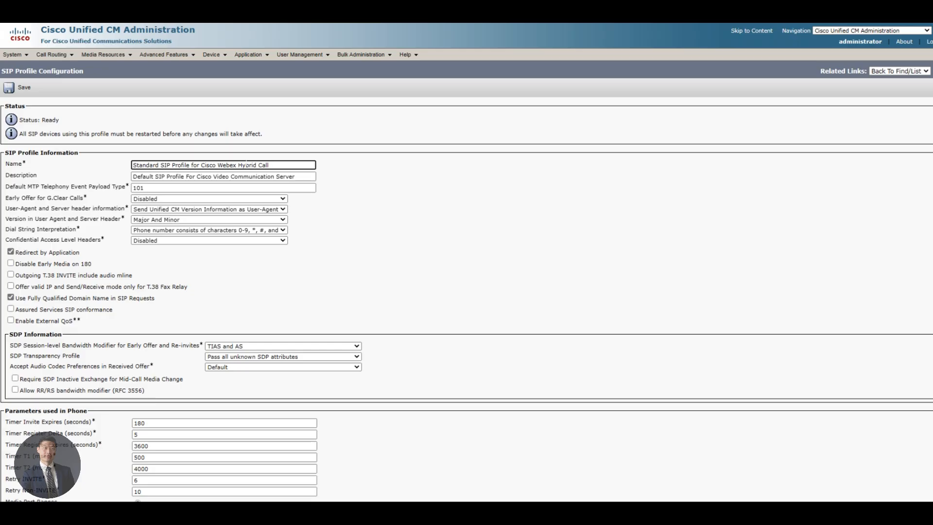
pyautogui.moveTo(270, 166); pyautogui.dragTo(131, 166)
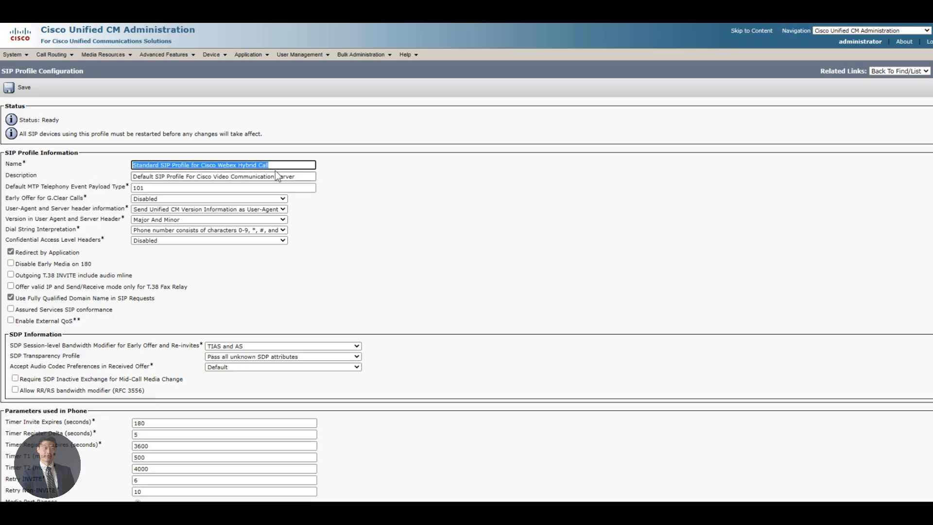
pyautogui.moveTo(296, 177); pyautogui.dragTo(105, 174)
pyautogui.hotkey('ctrl', 'v')
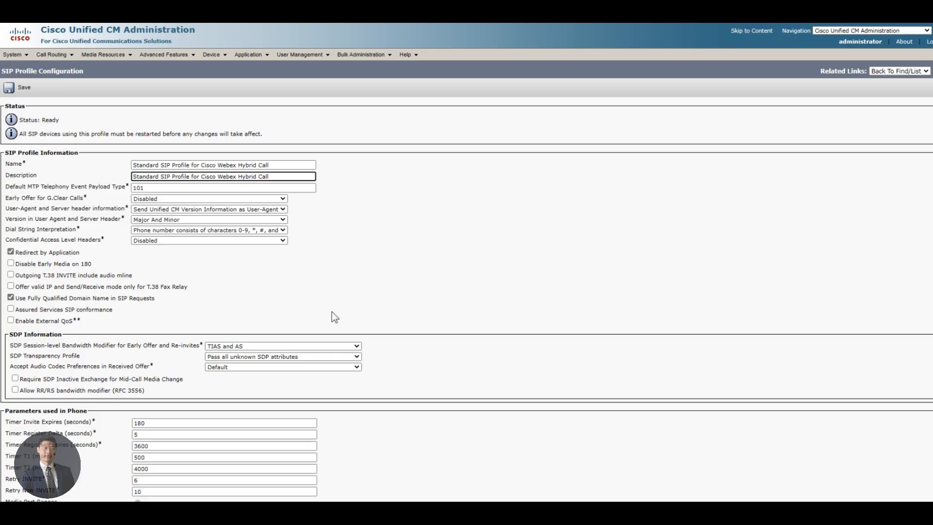
# Step: Set Early Offer to Best Effort (no MTP inserted) and save the SIP profile
pyautogui.hotkey('ctrl', 'f')
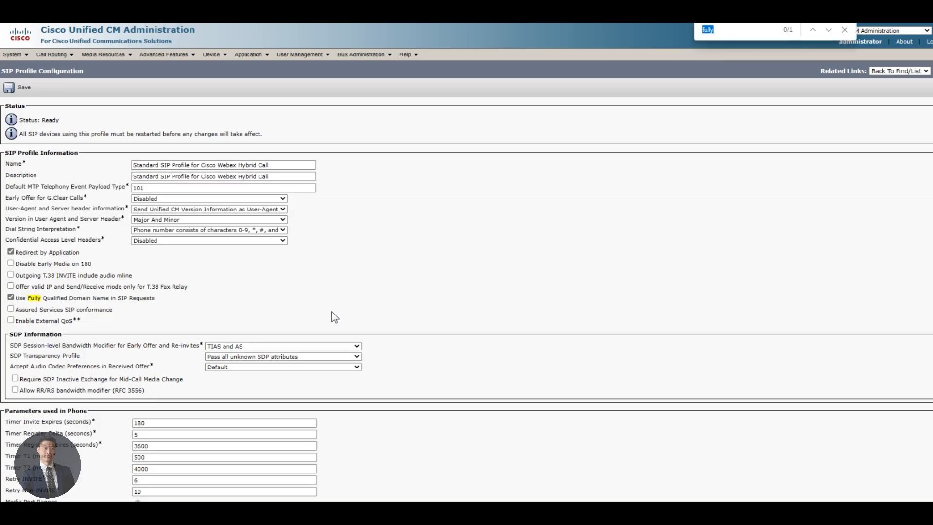
pyautogui.write('early o')
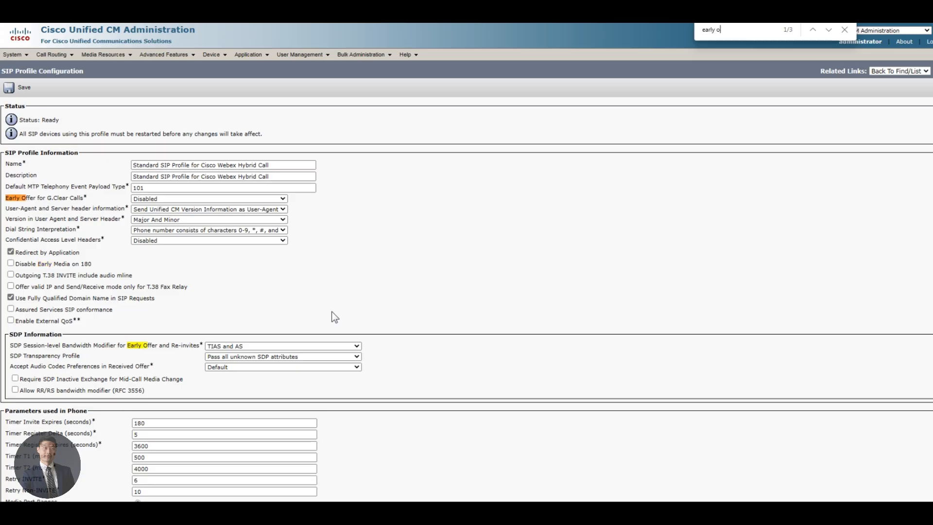
pyautogui.write('ffer')
pyautogui.press('Return')
pyautogui.press('Return')
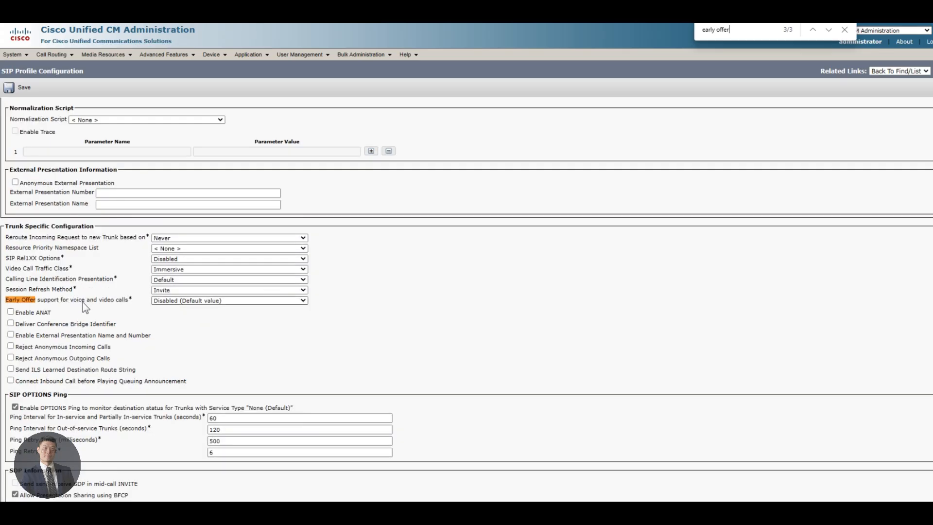
pyautogui.click(183, 302)
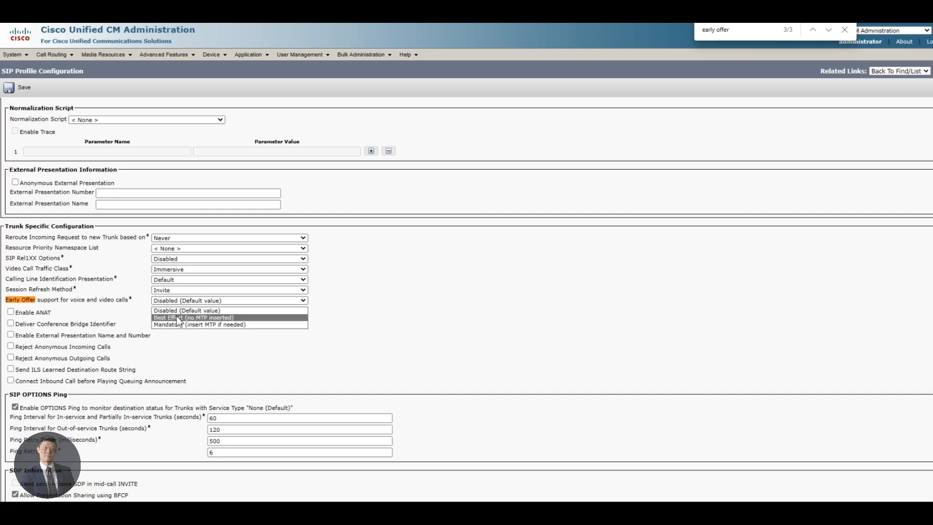
pyautogui.click(176, 318)
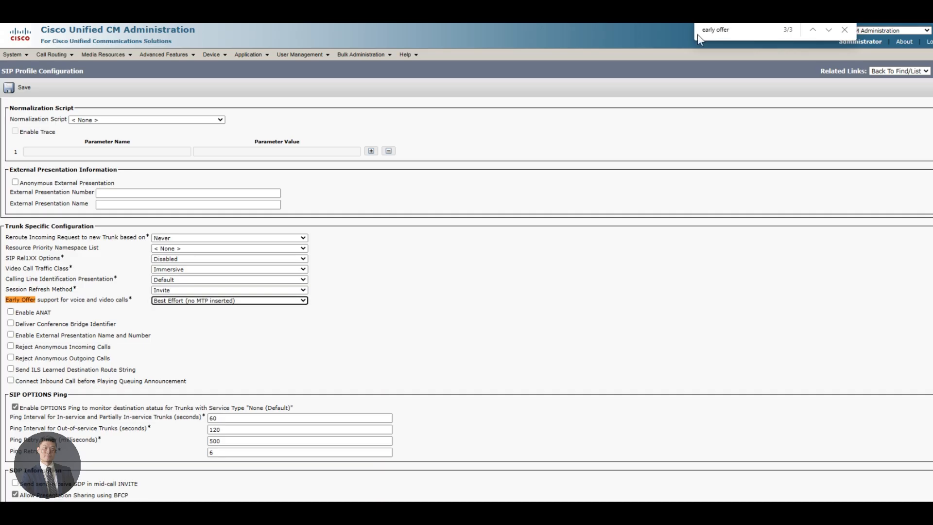
pyautogui.click(12, 89)
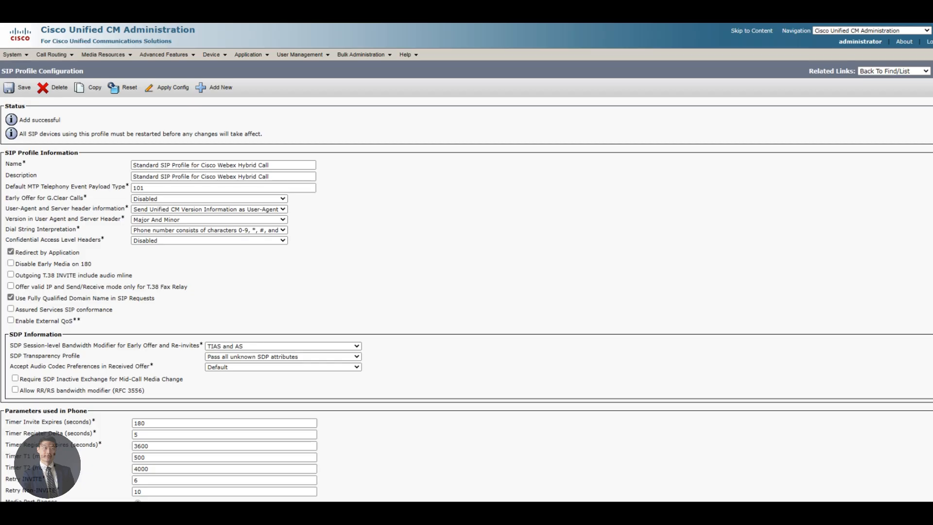
# Step: List the SIP trunk security profiles and copy Non Secure SIP Trunk Profile
pyautogui.click(21, 57)
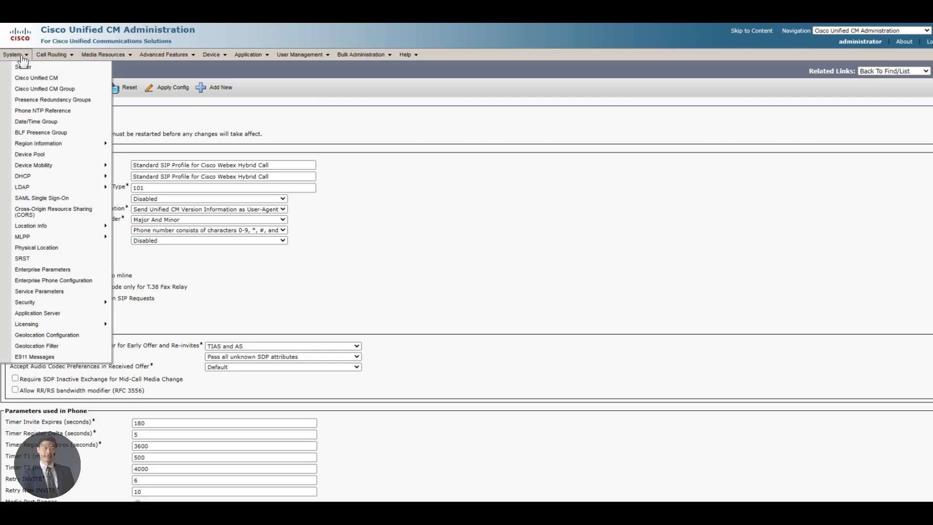
pyautogui.moveTo(73, 303)
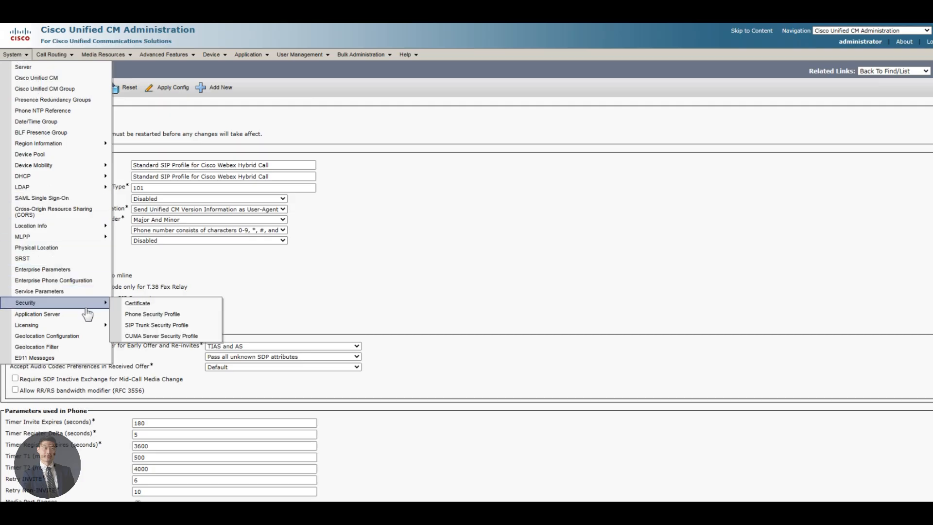
pyautogui.click(169, 329)
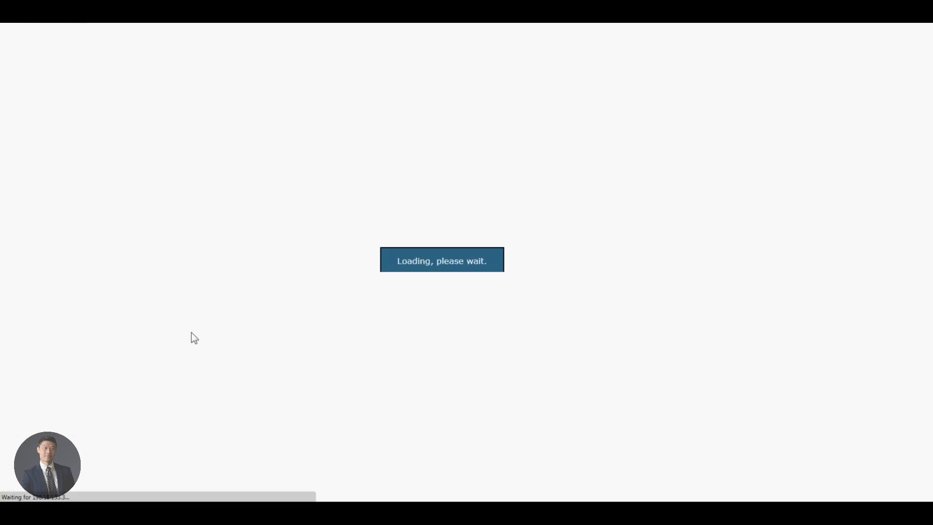
pyautogui.click(292, 123)
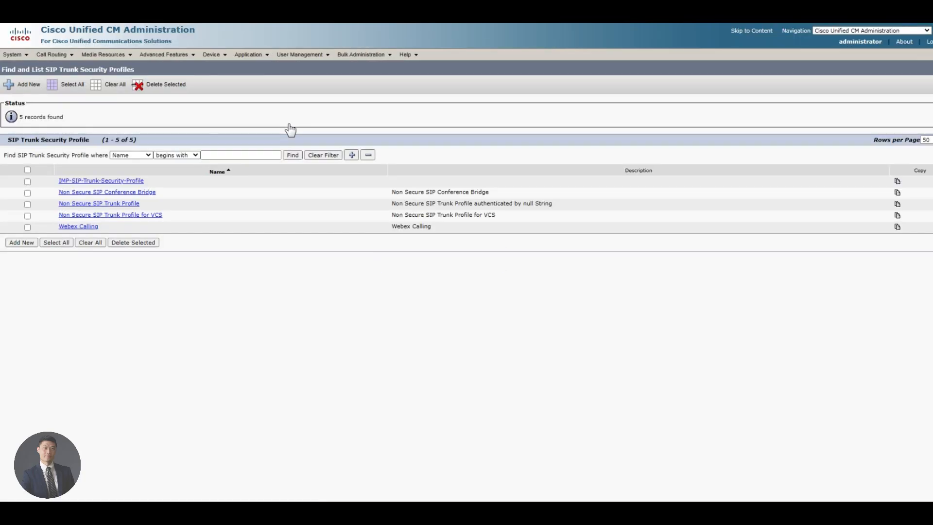
pyautogui.click(898, 205)
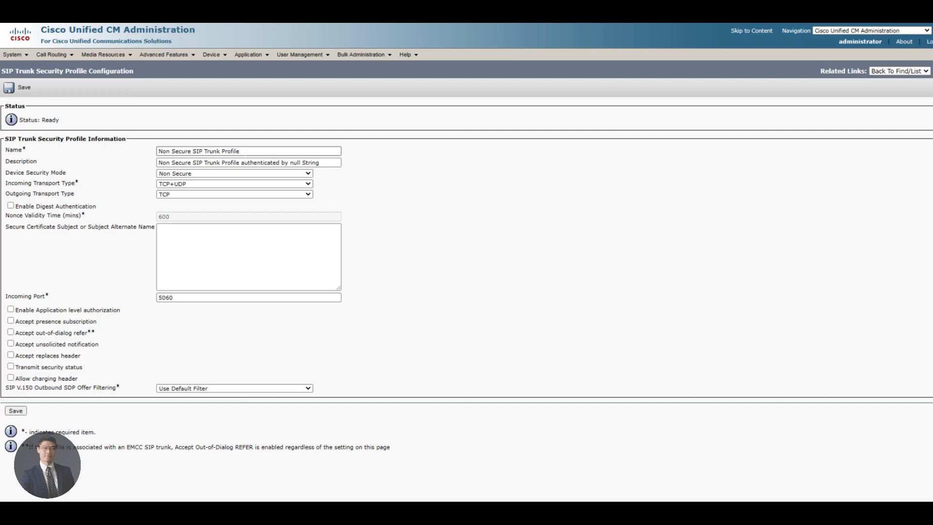
# Step: Append 'for Webex Hybrid Call' to the profile name and copy it into the description
pyautogui.click(248, 151)
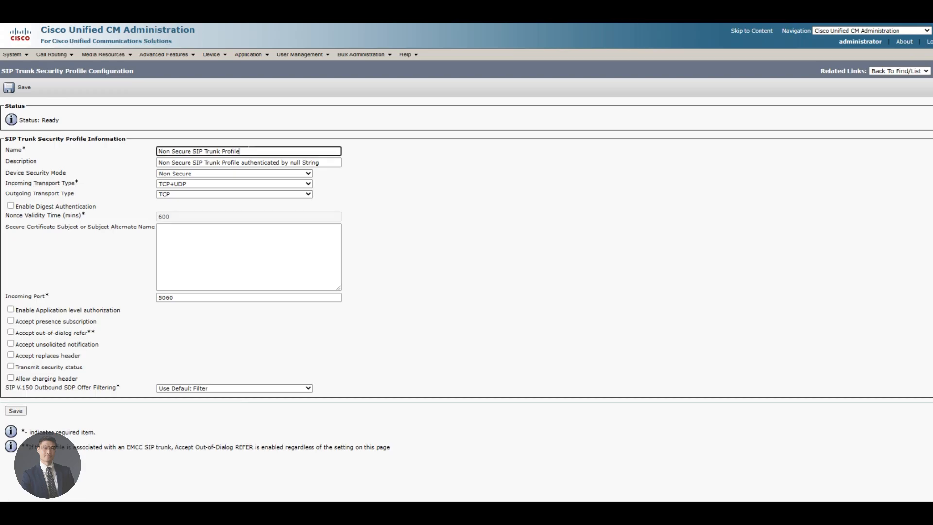
pyautogui.write('for Webex ')
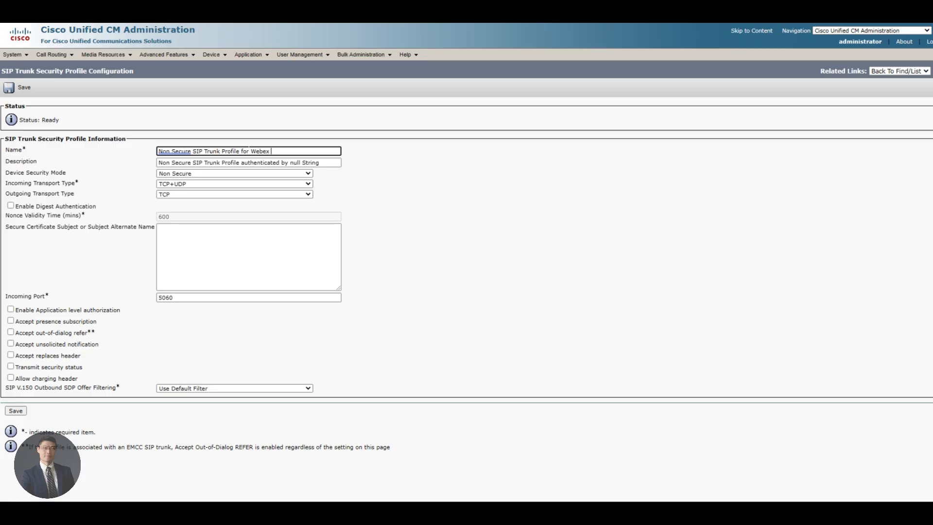
pyautogui.write('Hybrid Call')
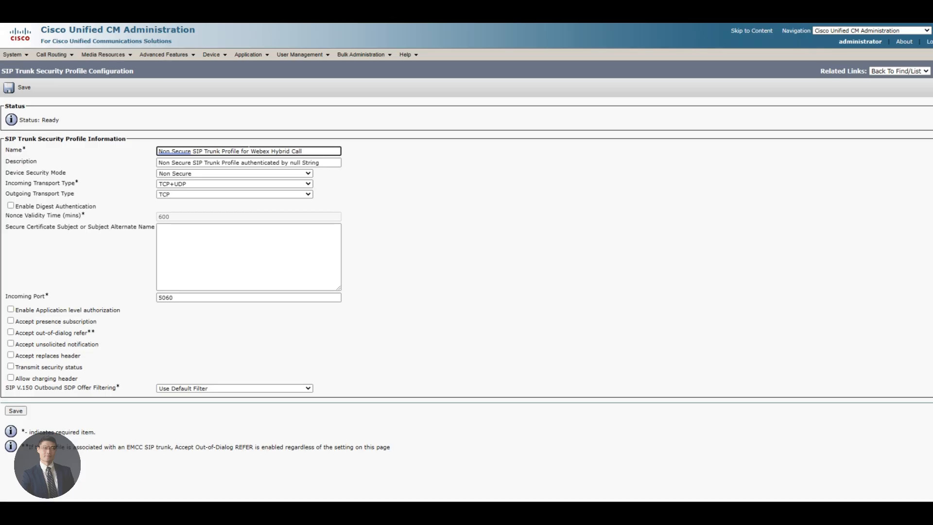
pyautogui.hotkey('ctrl', 'a')
pyautogui.hotkey('ctrl', 'c')
pyautogui.press('Tab')
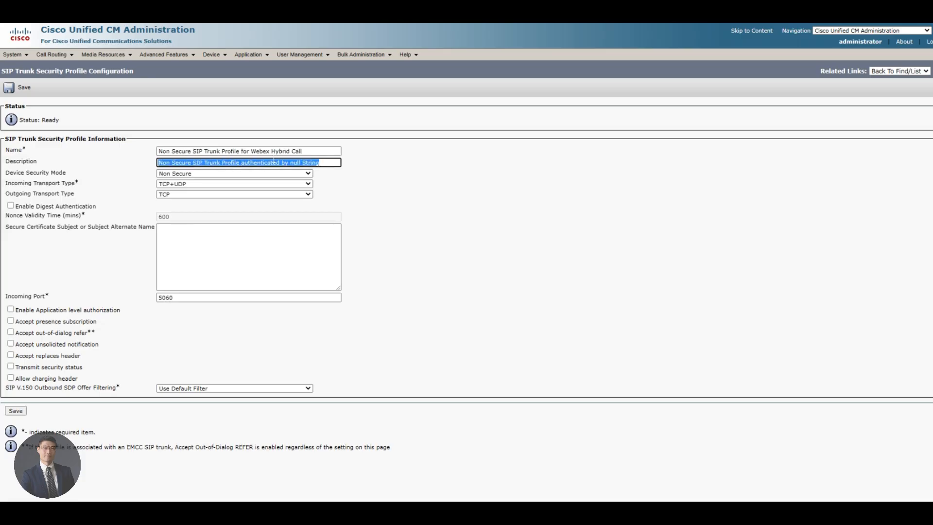
pyautogui.hotkey('ctrl', 'v')
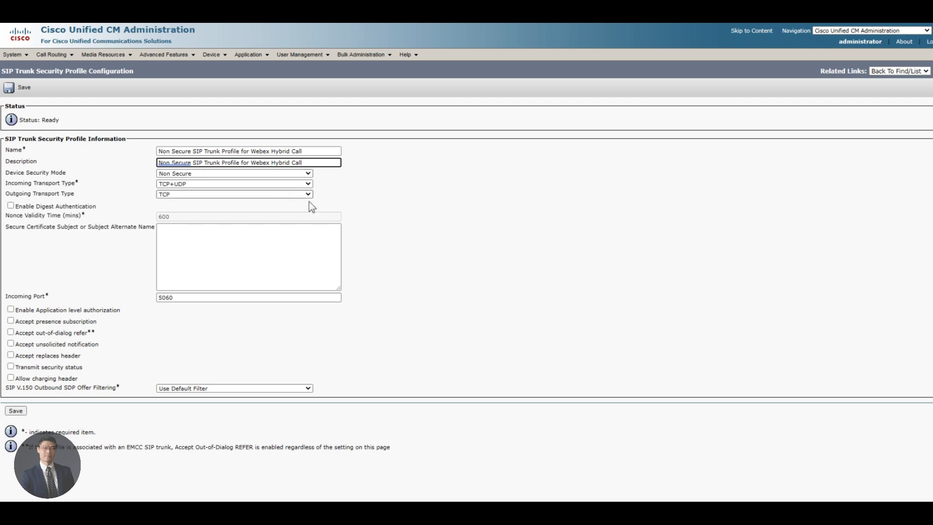
# Step: Set the incoming port to 5561 after 5061 is rejected, and save the trunk profile
pyautogui.click(216, 298)
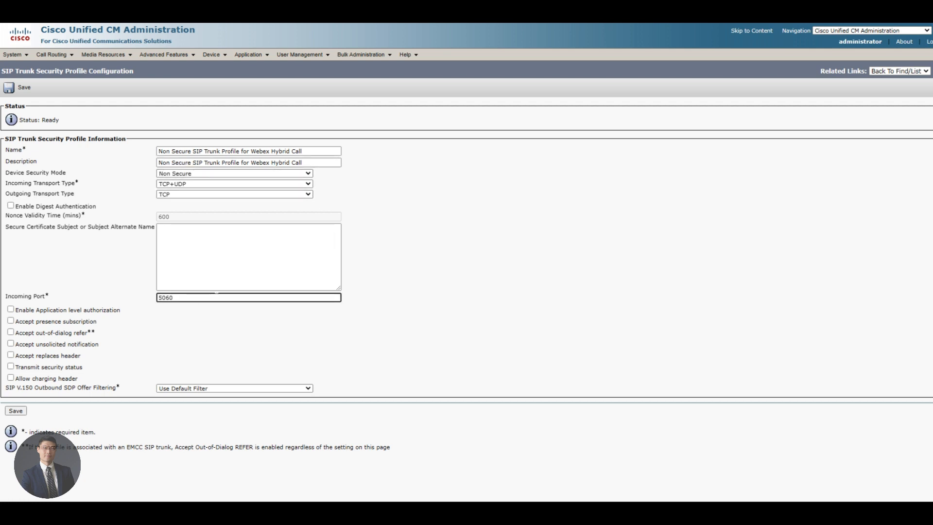
pyautogui.press('BackSpace')
pyautogui.write('1')
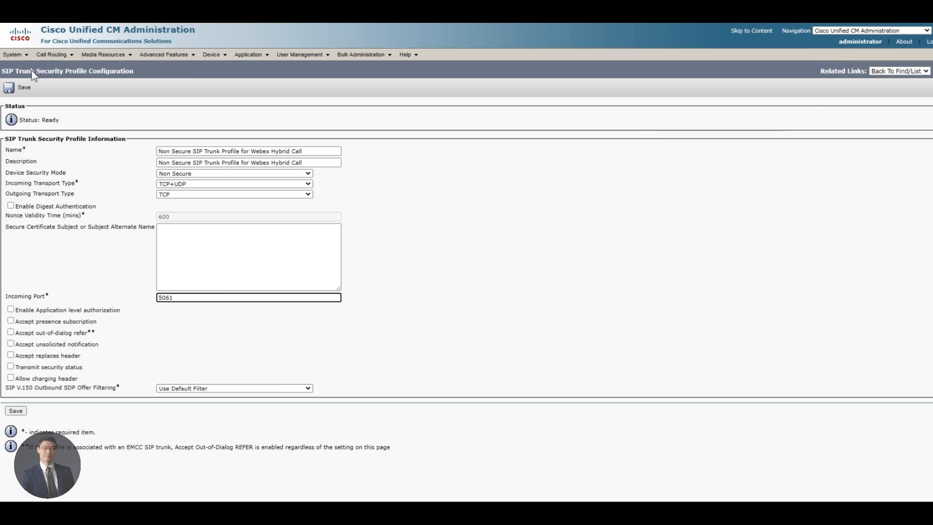
pyautogui.click(21, 89)
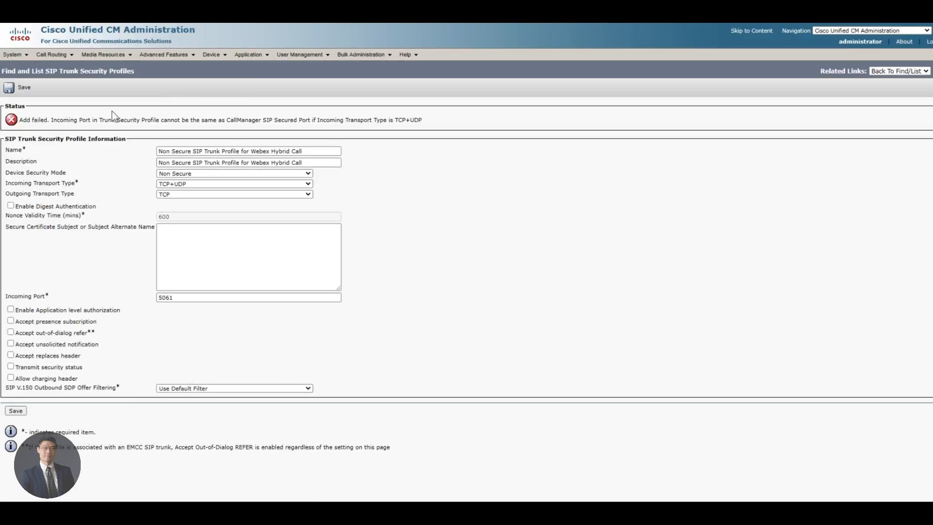
pyautogui.click(161, 297)
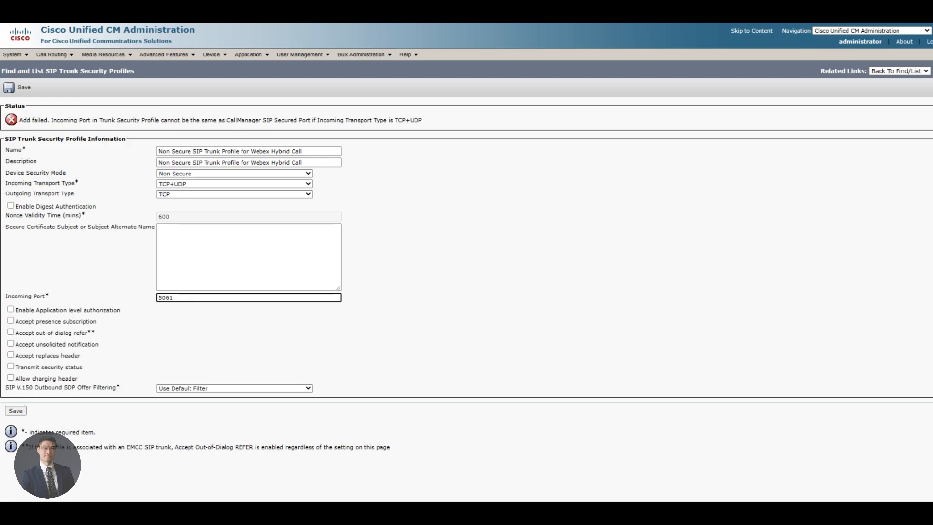
pyautogui.press('BackSpace')
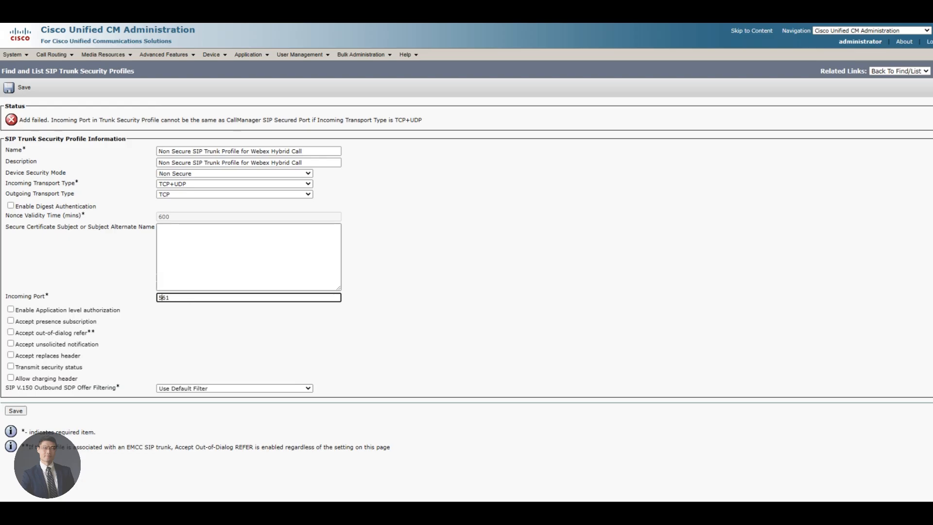
pyautogui.write('5')
pyautogui.click(20, 90)
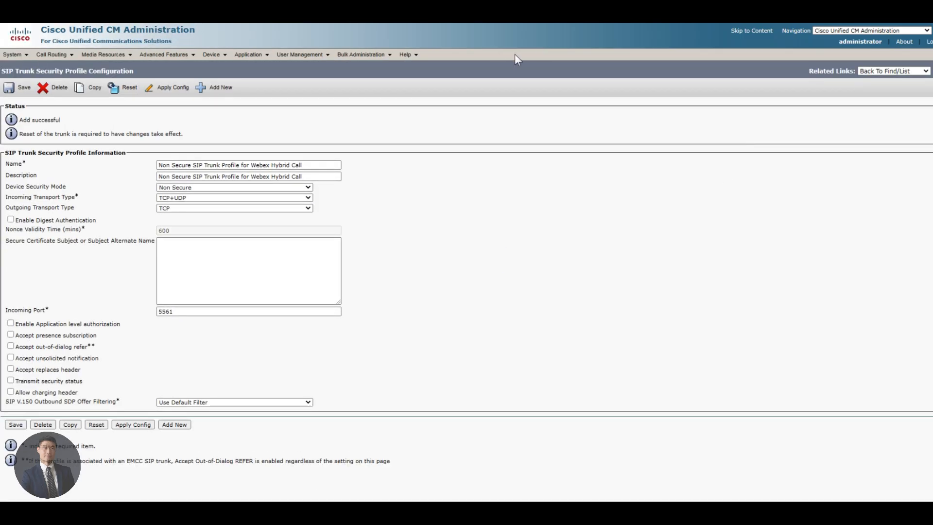
# Step: From Device > Trunk, add a new trunk of type SIP Trunk using the SIP protocol
pyautogui.moveTo(223, 55)
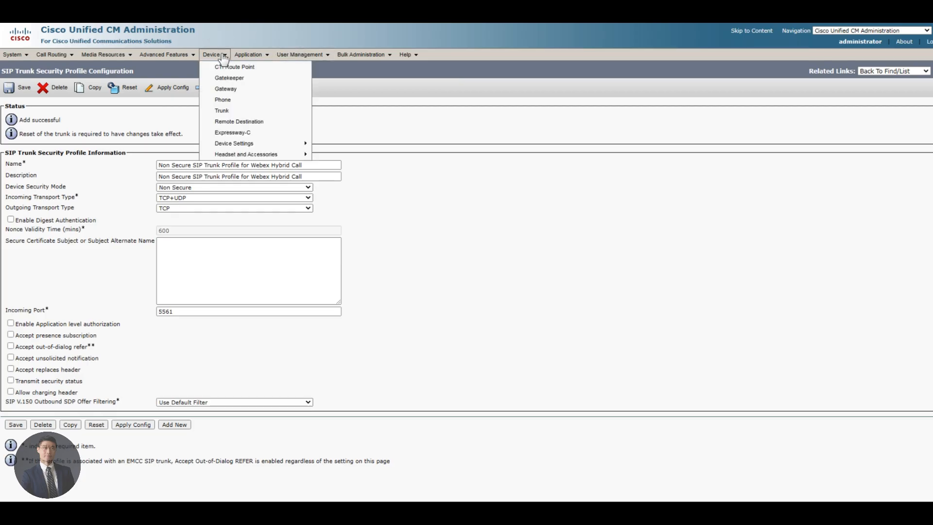
pyautogui.click(244, 112)
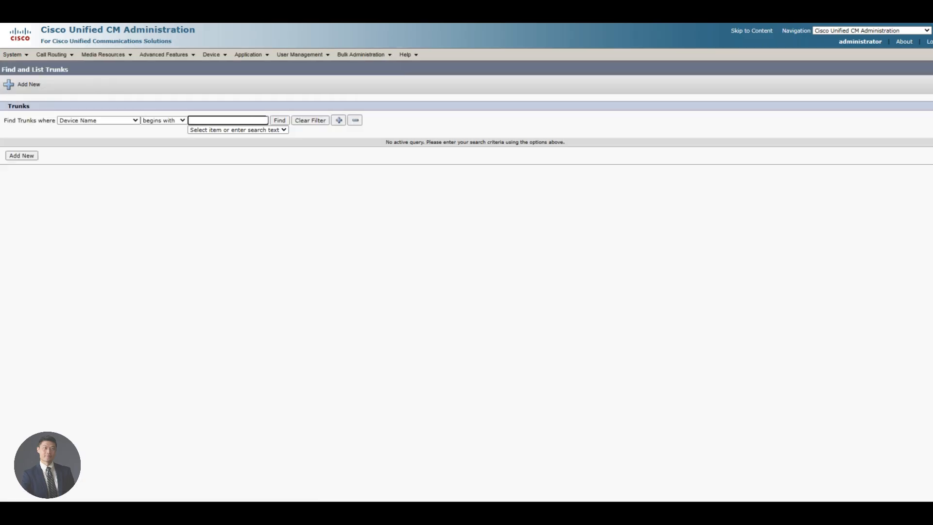
pyautogui.click(279, 121)
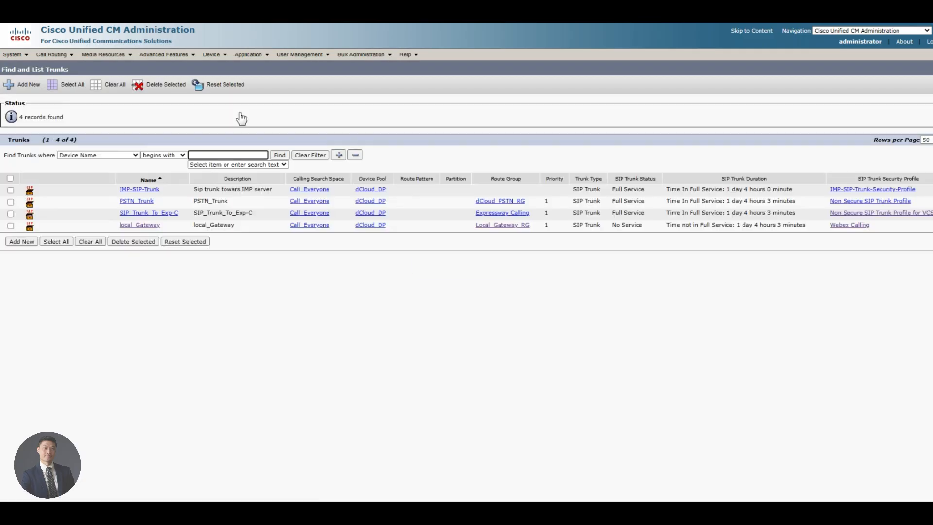
pyautogui.click(21, 242)
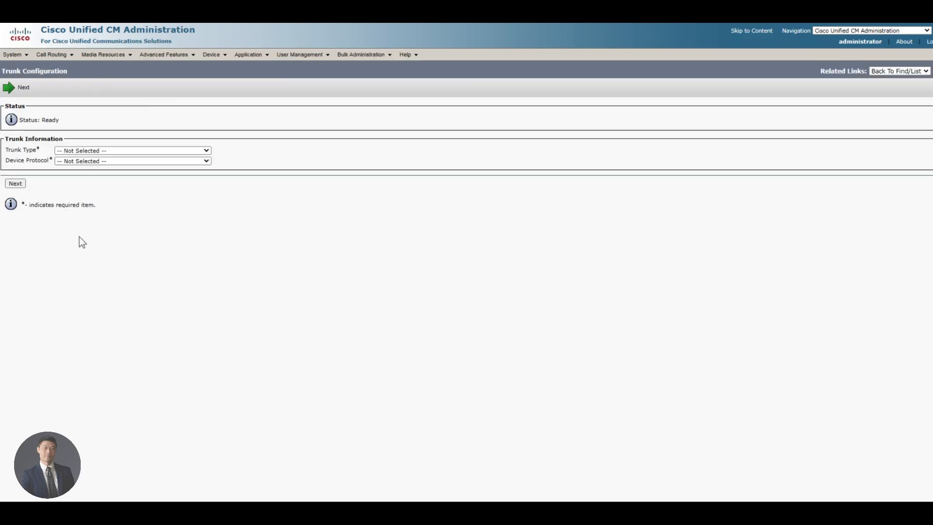
pyautogui.click(97, 151)
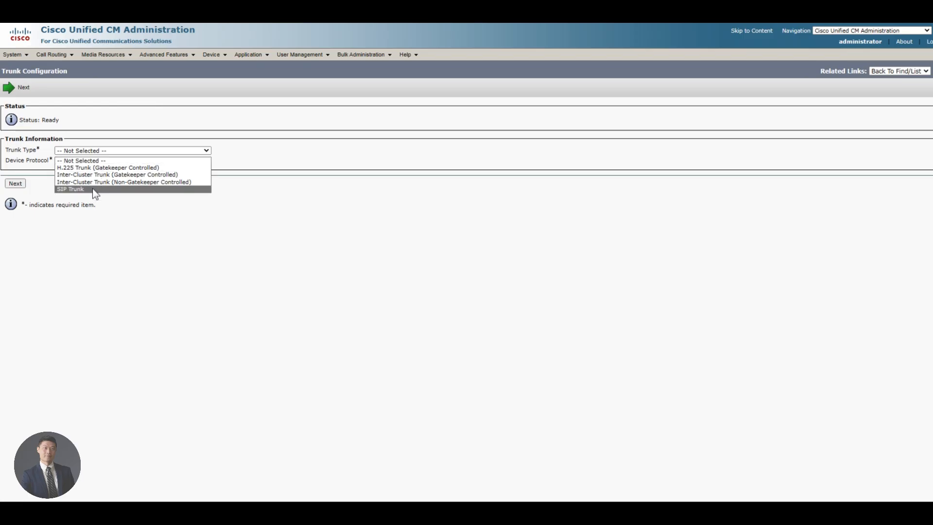
pyautogui.click(93, 189)
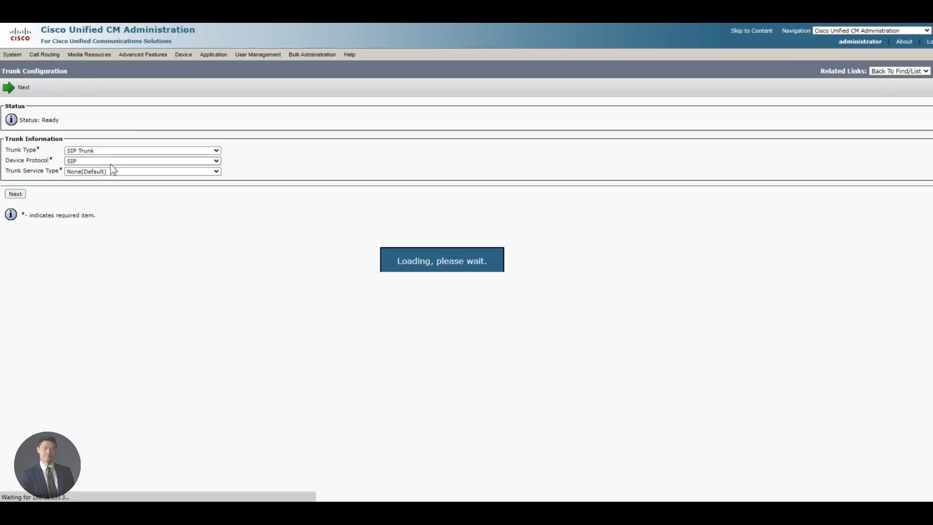
pyautogui.click(16, 194)
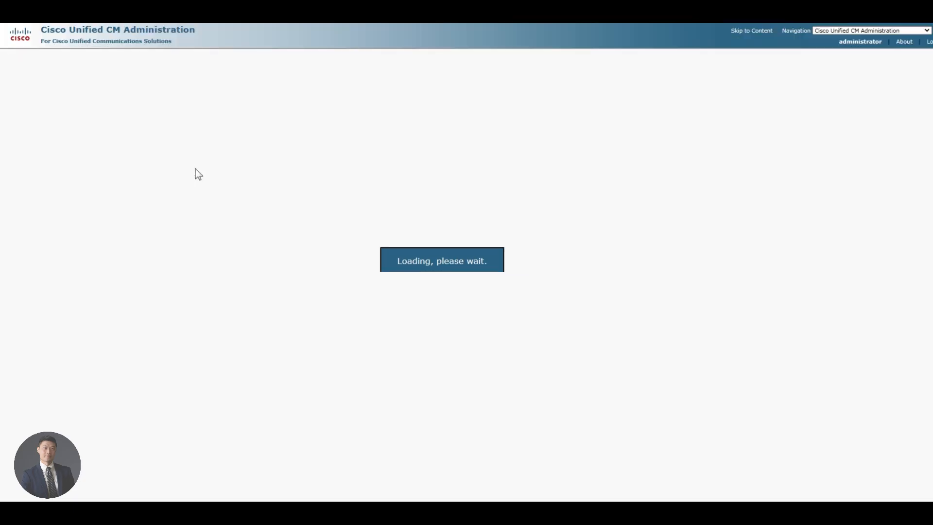
pyautogui.click(238, 177)
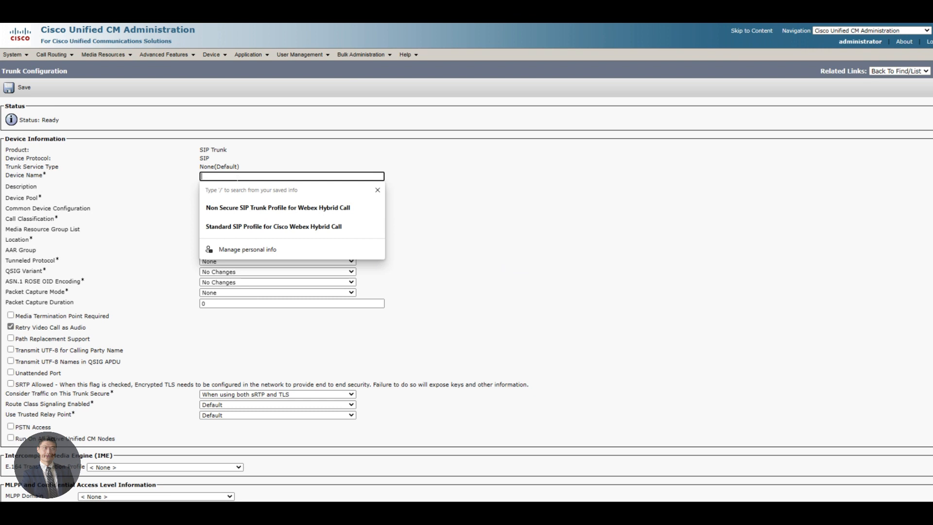
# Step: Name the trunk Webex_Hybrid_Call and assign it to device pool dCloud_DP
pyautogui.write('Webex')
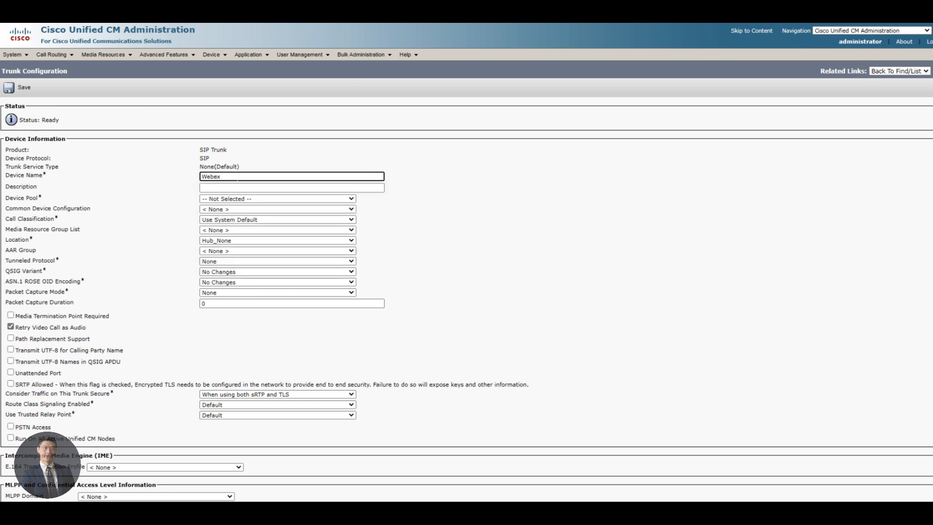
pyautogui.write('+')
pyautogui.write('Hy')
pyautogui.write('brid')
pyautogui.write('_Call')
pyautogui.click(240, 200)
pyautogui.click(231, 223)
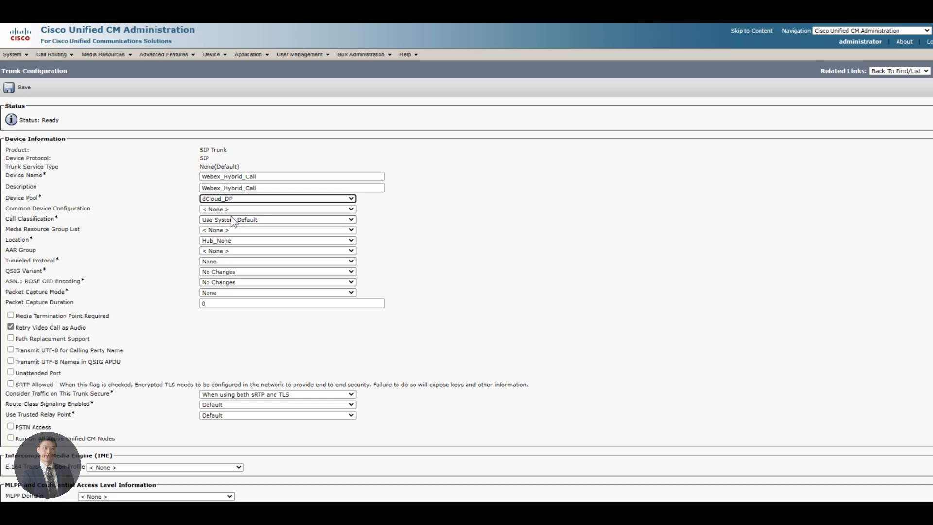
# Step: Set the trunk's Inbound Calls Calling Search Space to Call_Everyone
pyautogui.hotkey('ctrl', 'f')
pyautogui.write('call')
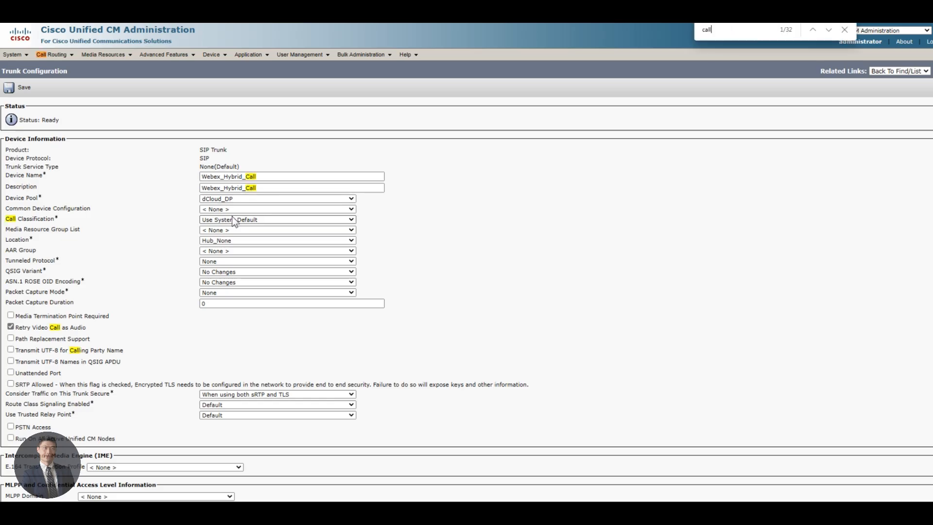
pyautogui.press('BackSpace')
pyautogui.press('BackSpace')
pyautogui.press('BackSpace')
pyautogui.press('BackSpace')
pyautogui.write('inbound')
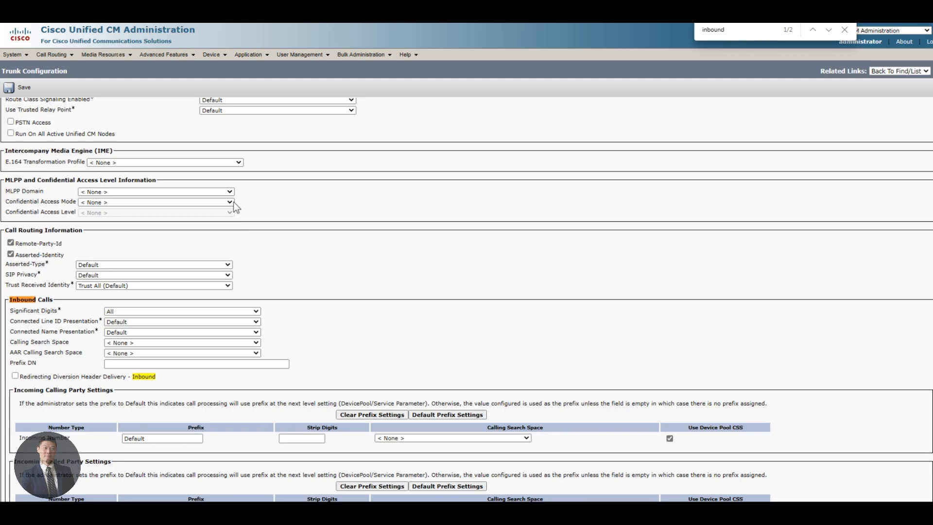
pyautogui.click(127, 352)
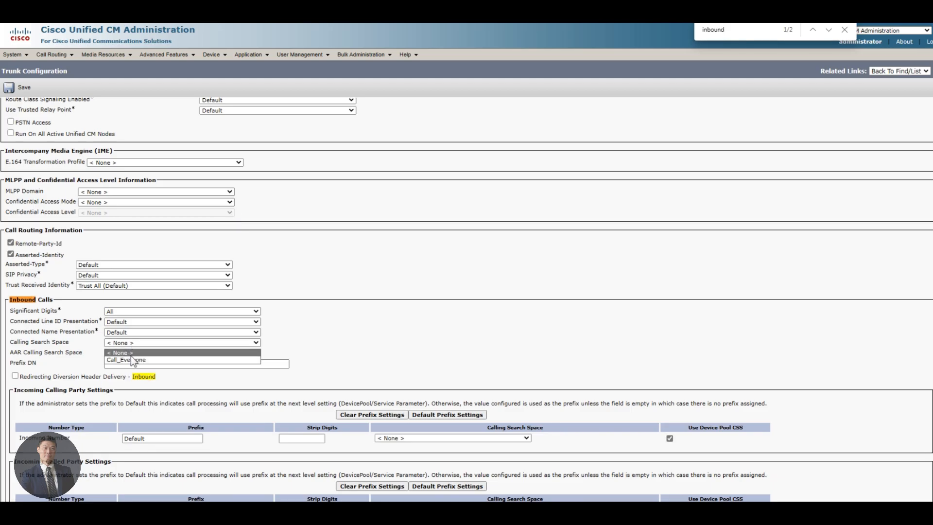
pyautogui.click(131, 359)
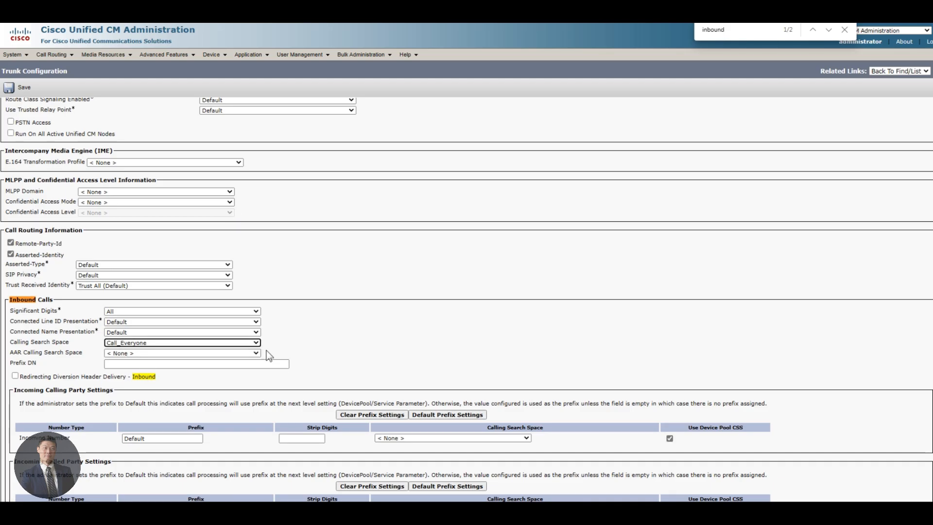
# Step: Set Calling and Connected Party Info Format to 'Deliver URI only in connected party, if available'
pyautogui.hotkey('ctrl', 'f')
pyautogui.write('outbound call')
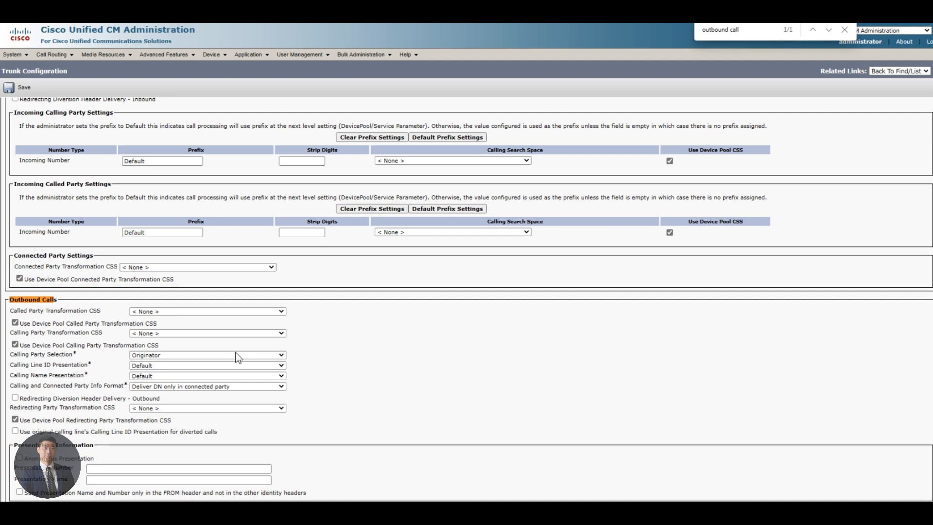
pyautogui.press('BackSpace')
pyautogui.press('BackSpace')
pyautogui.press('BackSpace')
pyautogui.press('BackSpace')
pyautogui.press('BackSpace')
pyautogui.press('BackSpace')
pyautogui.press('BackSpace')
pyautogui.press('BackSpace')
pyautogui.press('BackSpace')
pyautogui.press('BackSpace')
pyautogui.press('BackSpace')
pyautogui.press('BackSpace')
pyautogui.press('BackSpace')
pyautogui.write('calli')
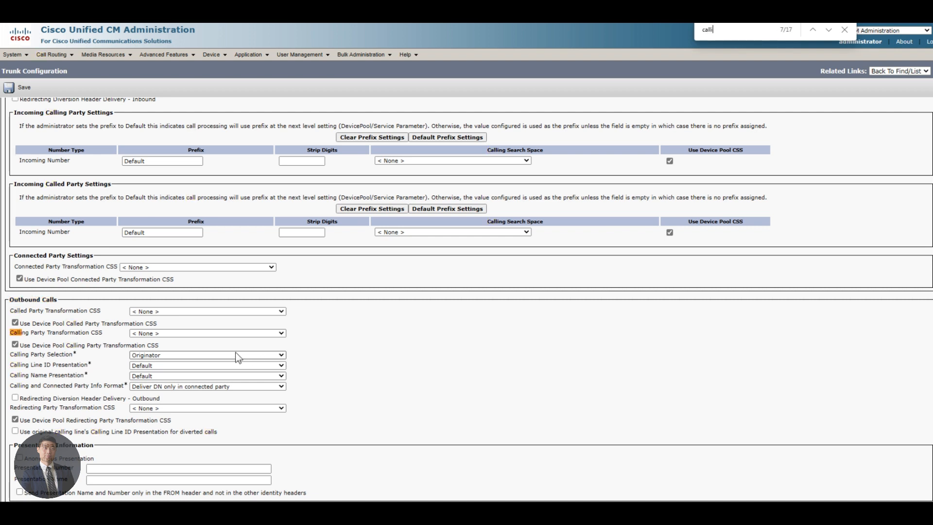
pyautogui.write('ng and connecte')
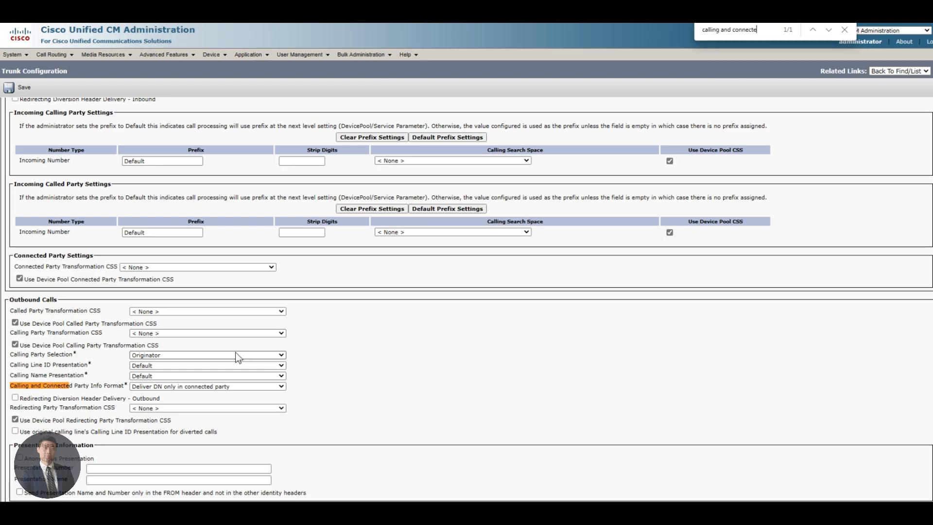
pyautogui.click(156, 386)
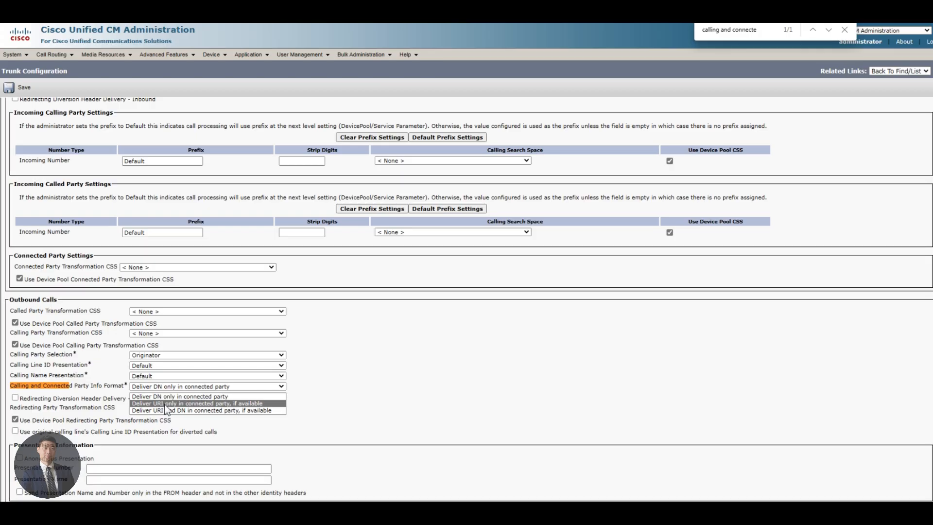
pyautogui.click(163, 404)
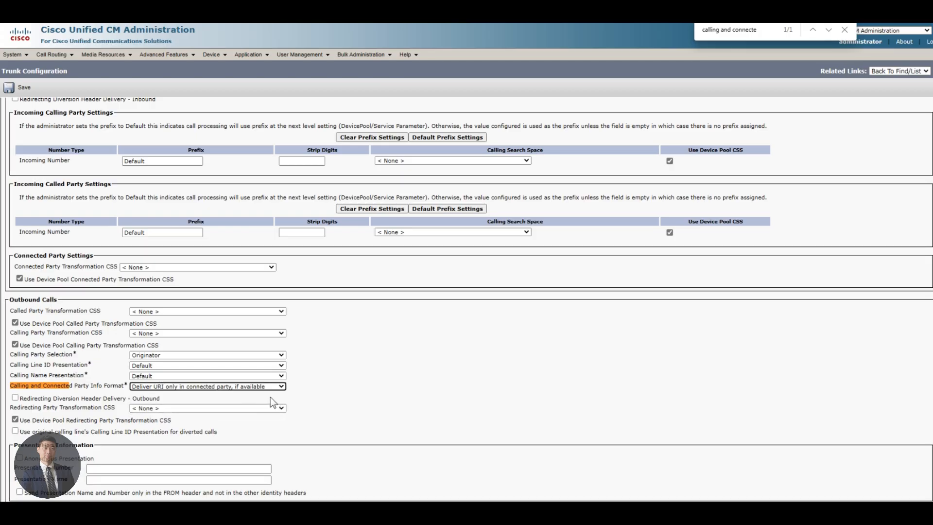
pyautogui.hotkey('ctrl', 'f')
pyautogui.write('sip')
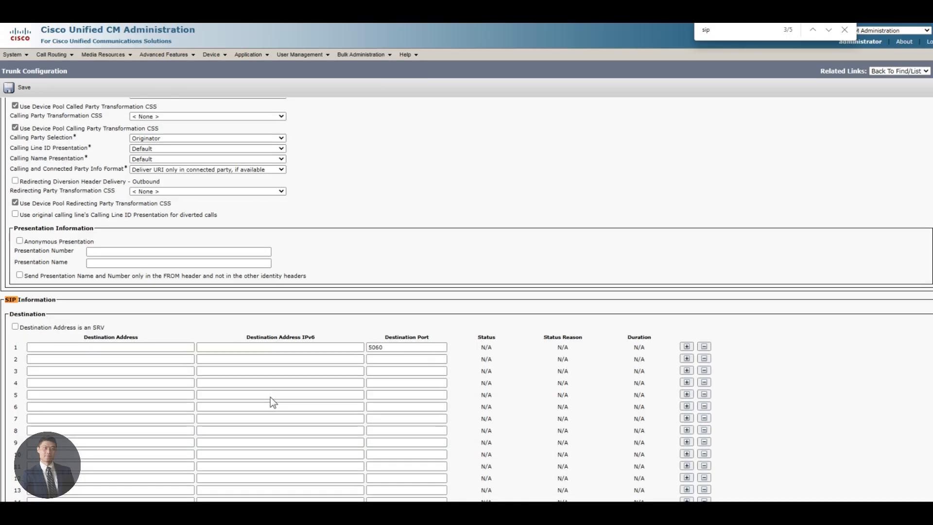
pyautogui.write(' infor')
pyautogui.press('Escape')
# Step: Set destination 198.18.133.152 and the Webex Hybrid Call non-secure SIP Trunk Security Profile
pyautogui.click(164, 346)
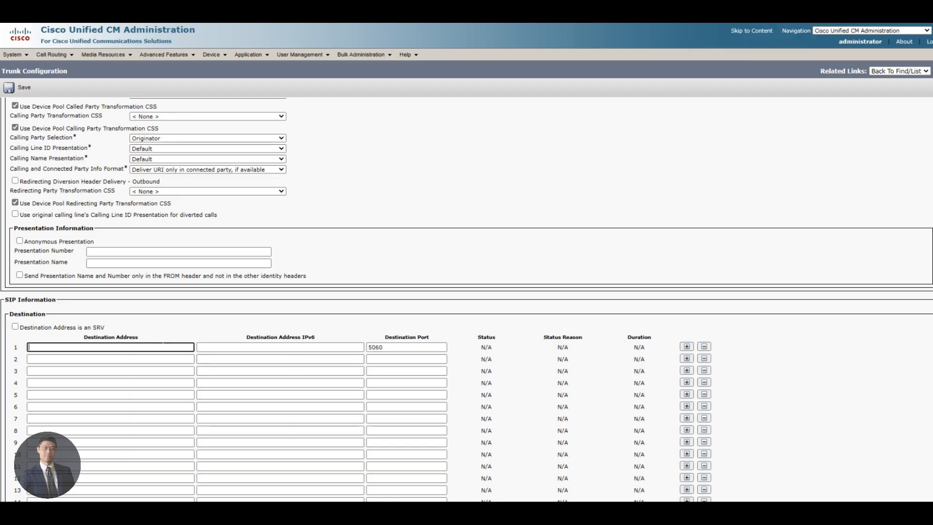
pyautogui.write('198.18.133.152')
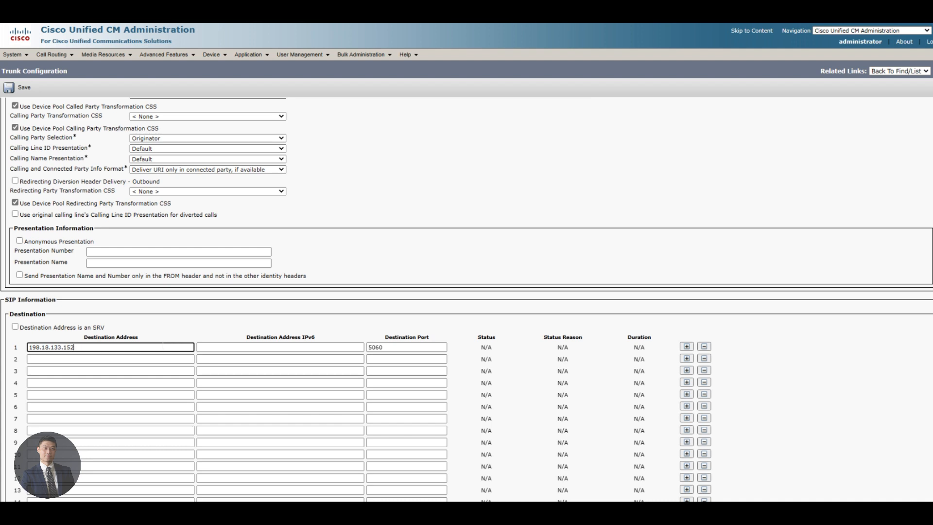
pyautogui.hotkey('ctrl', 'f')
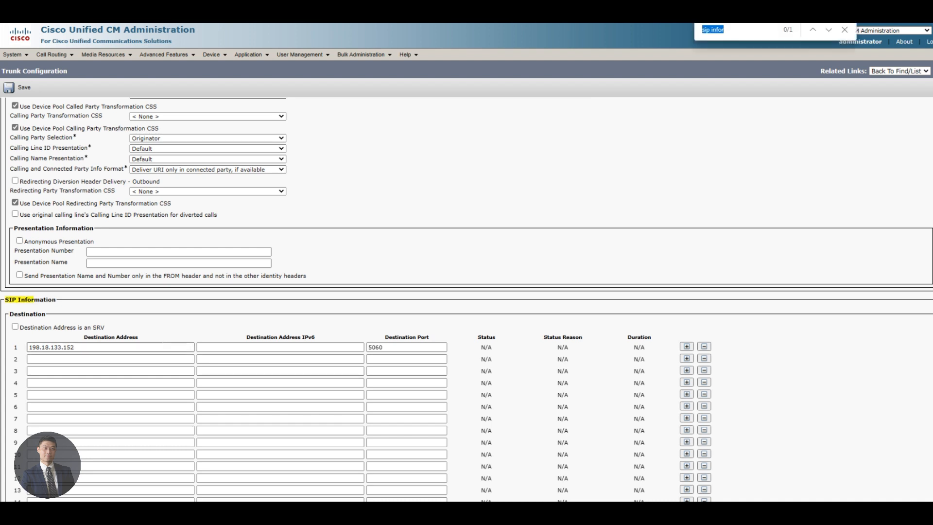
pyautogui.write('sip trunk secure')
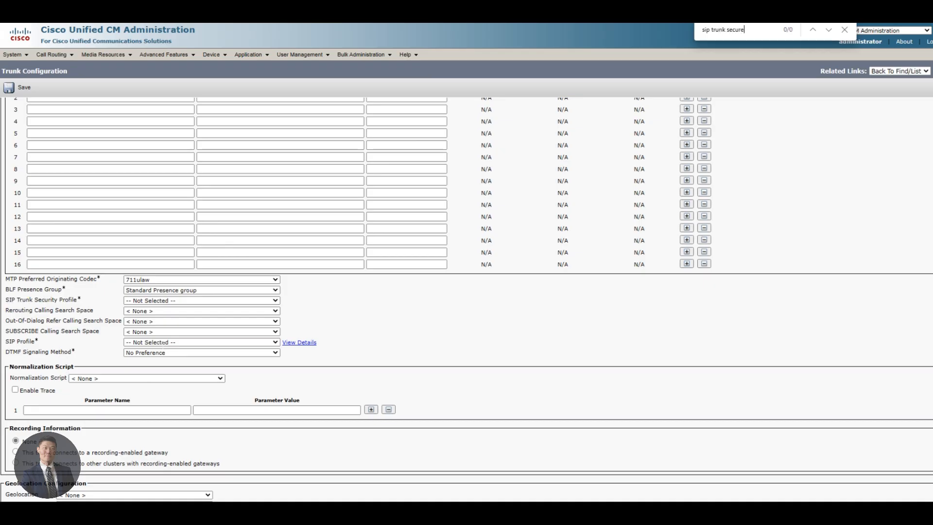
pyautogui.press('Escape')
pyautogui.click(140, 302)
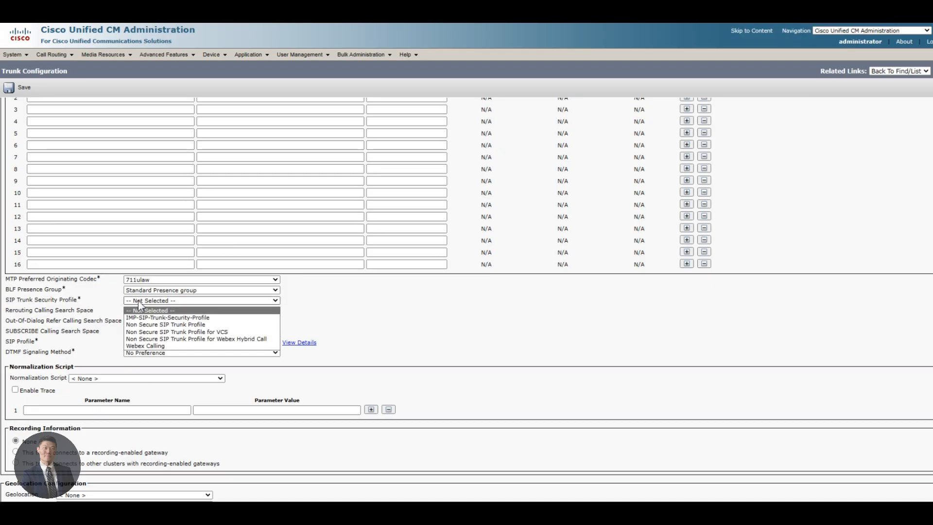
pyautogui.click(194, 339)
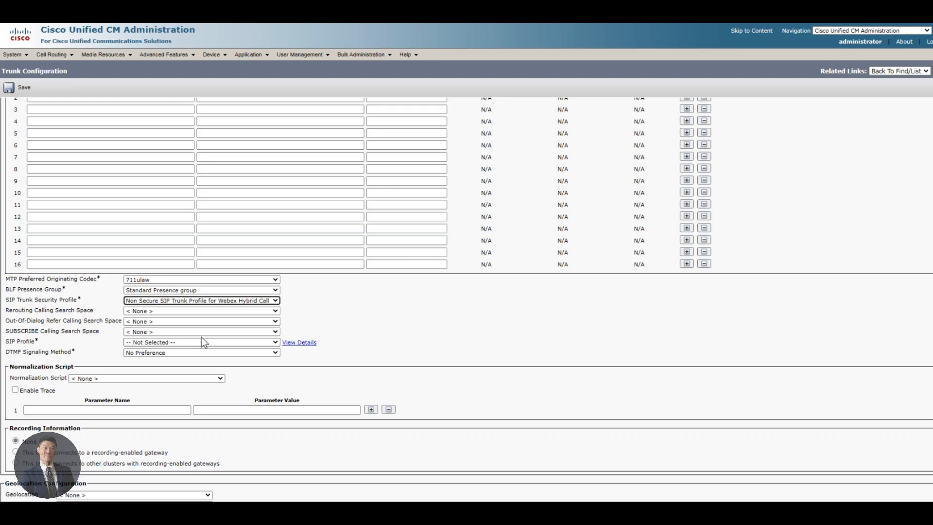
# Step: Choose Standard SIP Profile for Cisco Webex Hybrid Call and save the trunk
pyautogui.click(150, 342)
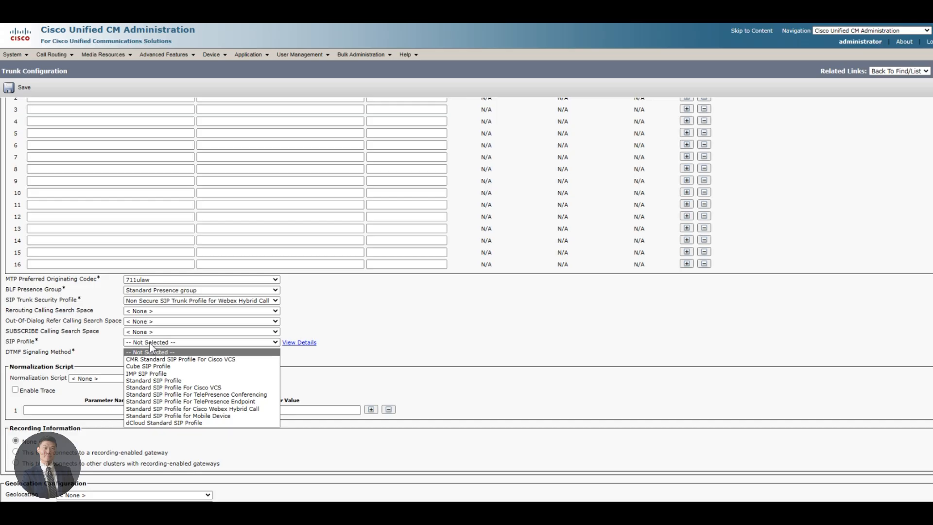
pyautogui.click(221, 409)
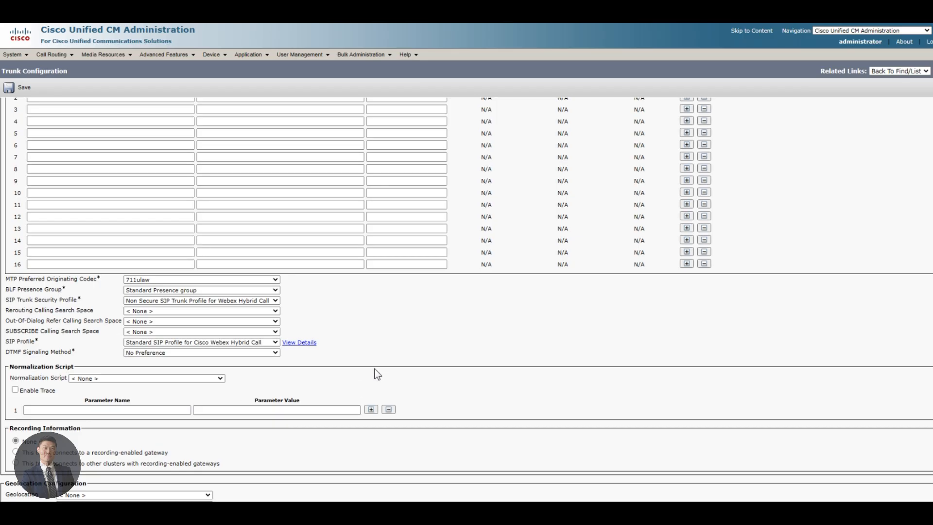
pyautogui.scroll(-3, 78, 440)
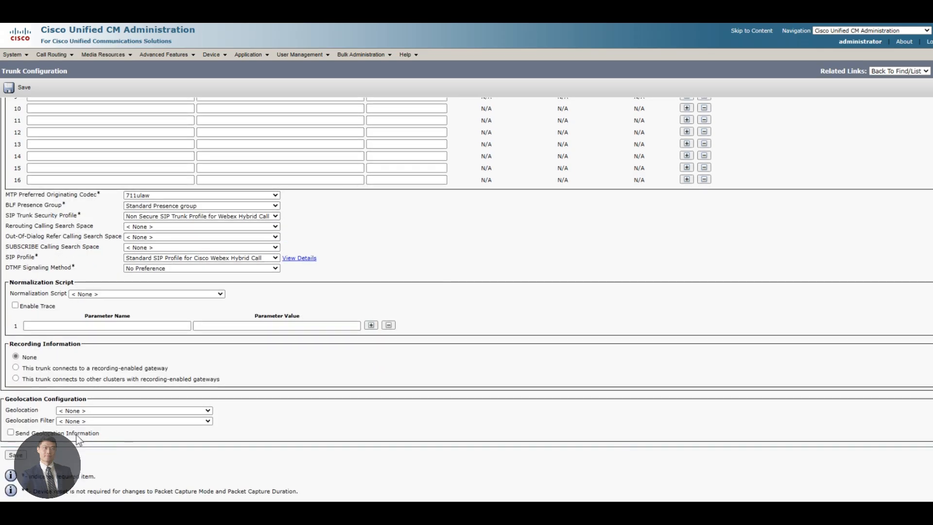
pyautogui.click(20, 455)
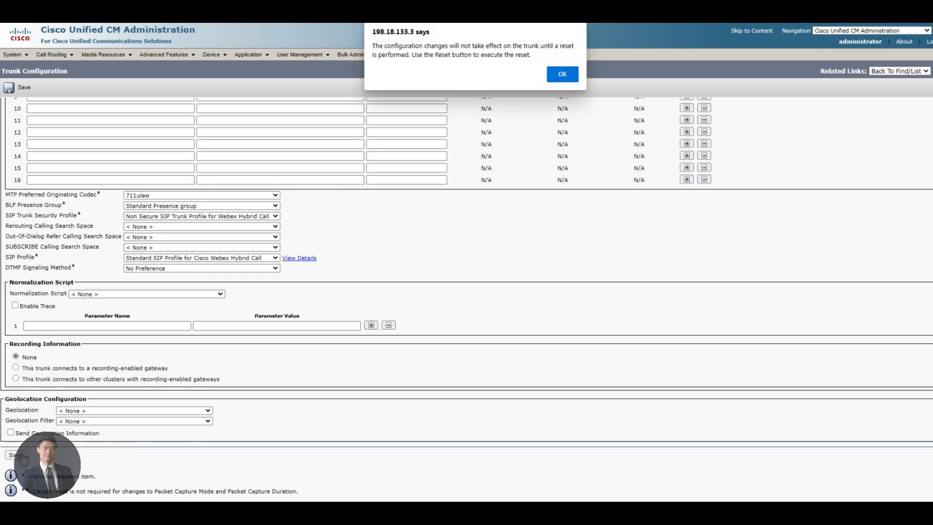
# Step: Reset the Webex_Hybrid_Call SIP trunk and close the Device Reset window
pyautogui.click(560, 76)
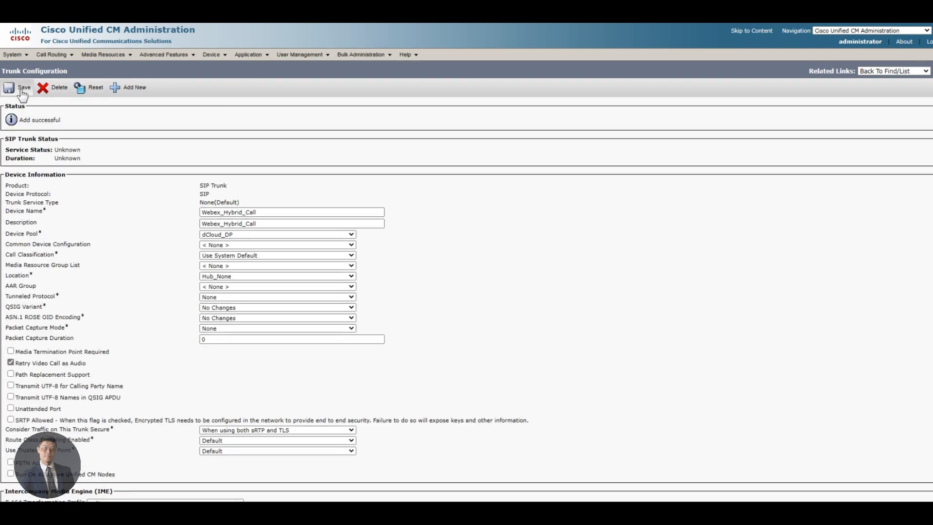
pyautogui.click(85, 90)
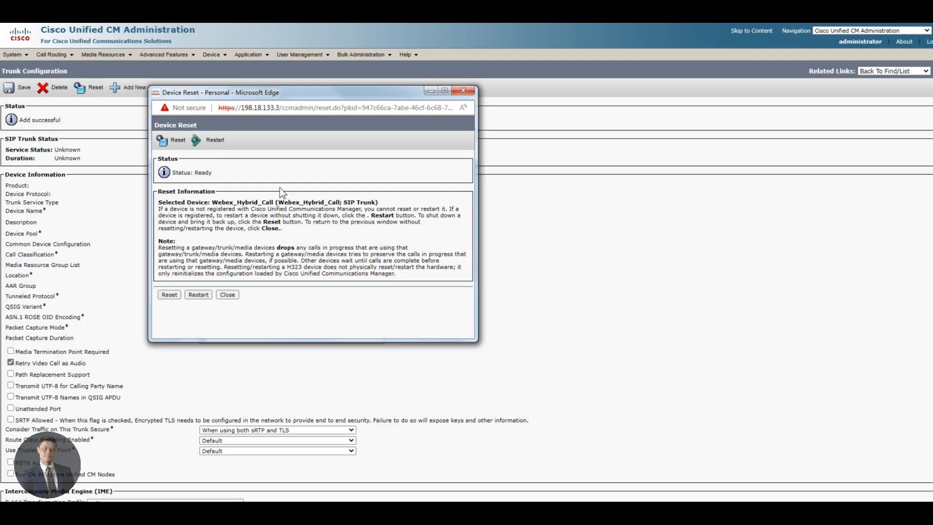
pyautogui.click(170, 296)
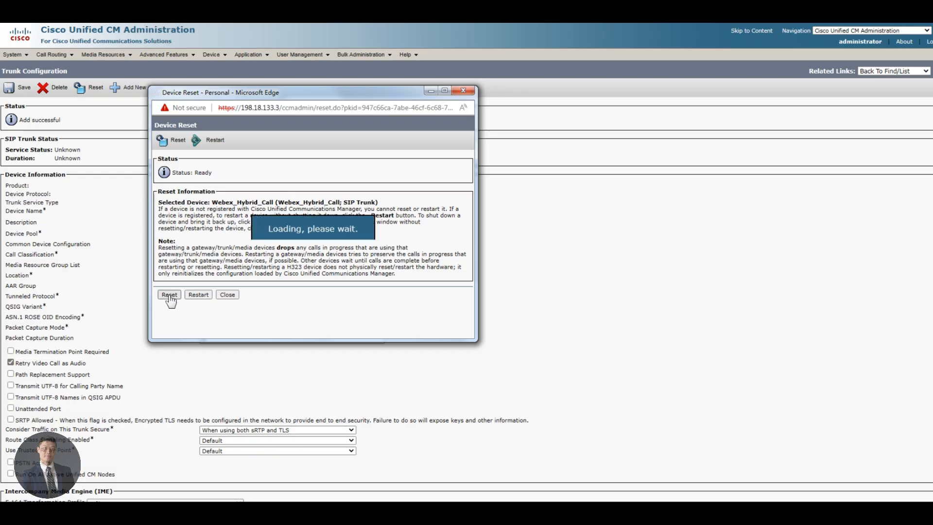
pyautogui.click(228, 294)
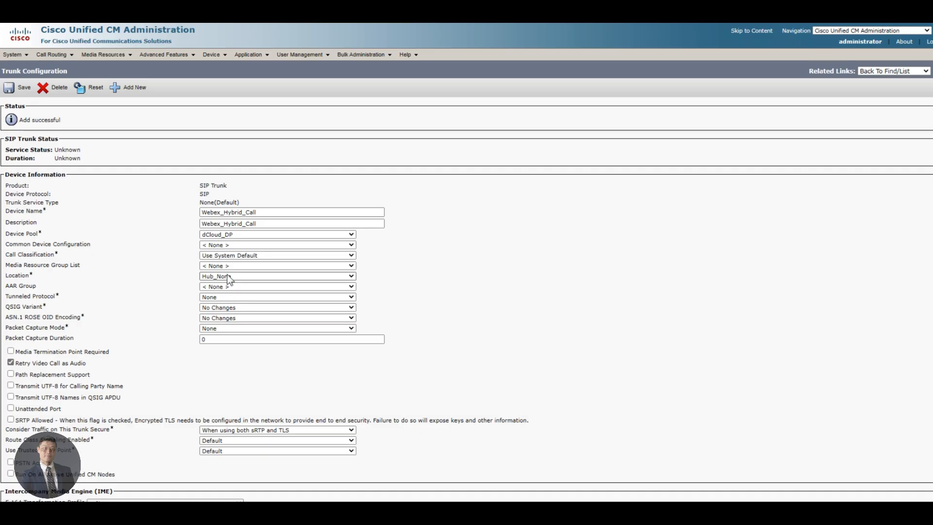
pyautogui.click(66, 55)
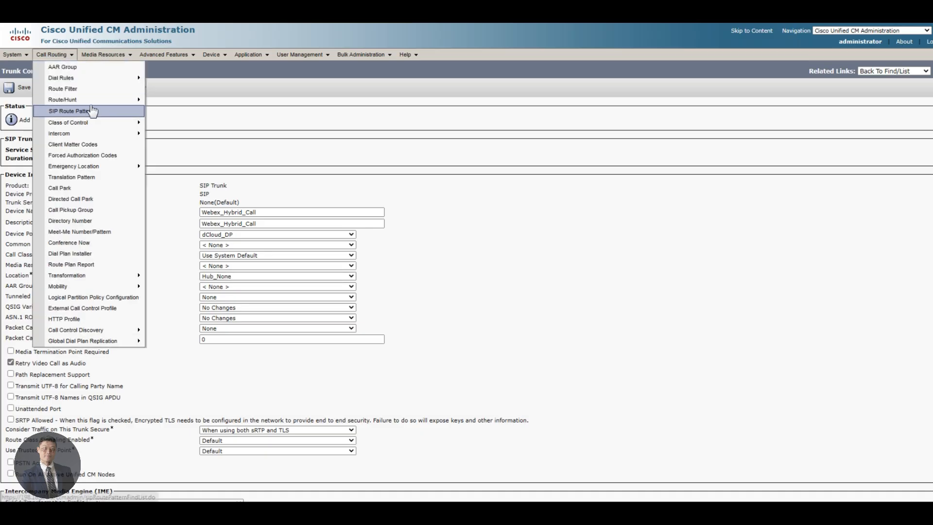
# Step: Start a new SIP route pattern with Domain Routing as its pattern usage
pyautogui.click(106, 117)
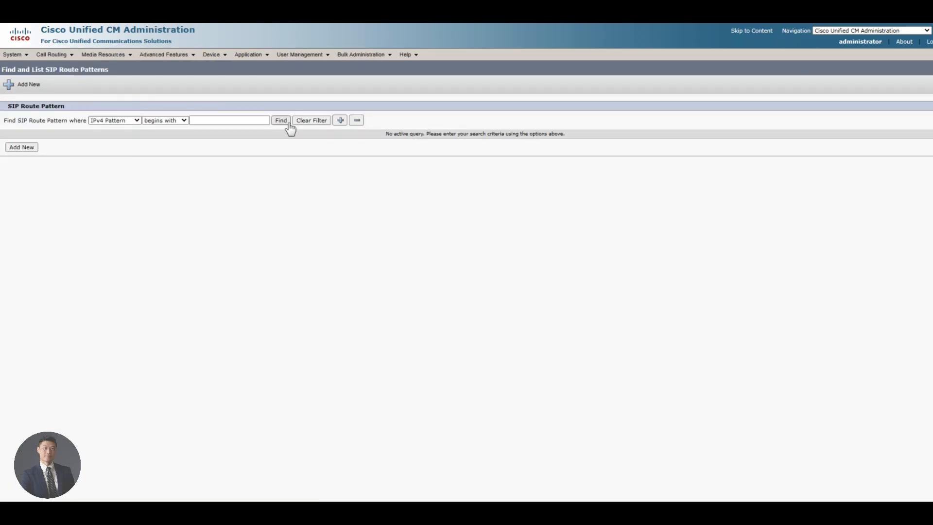
pyautogui.click(281, 121)
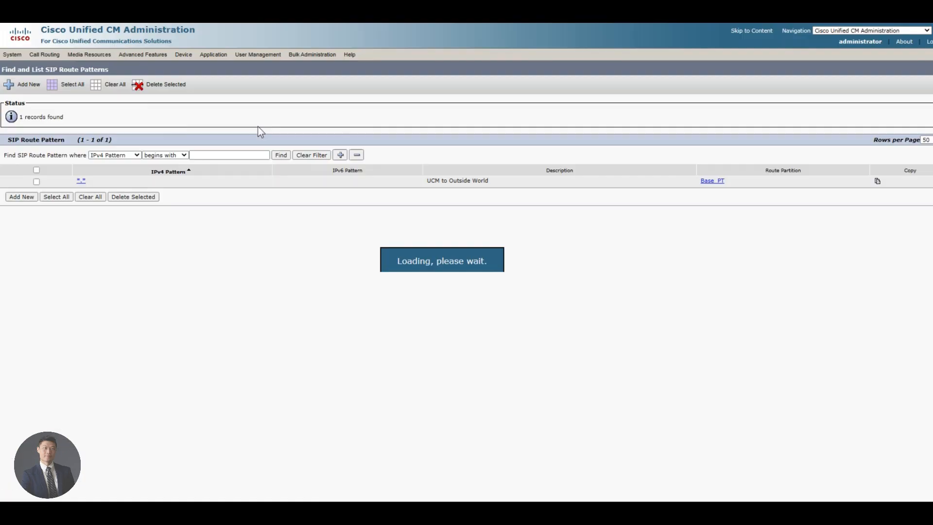
pyautogui.click(23, 199)
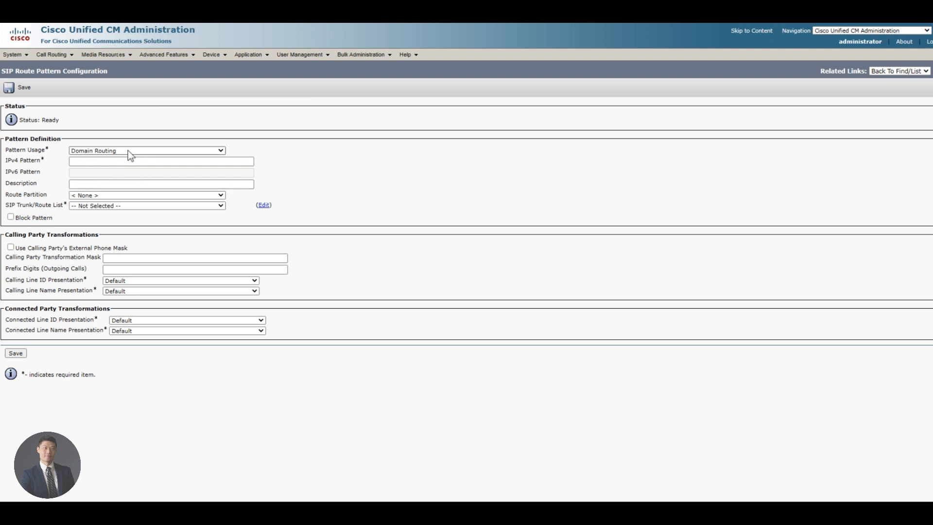
pyautogui.click(127, 150)
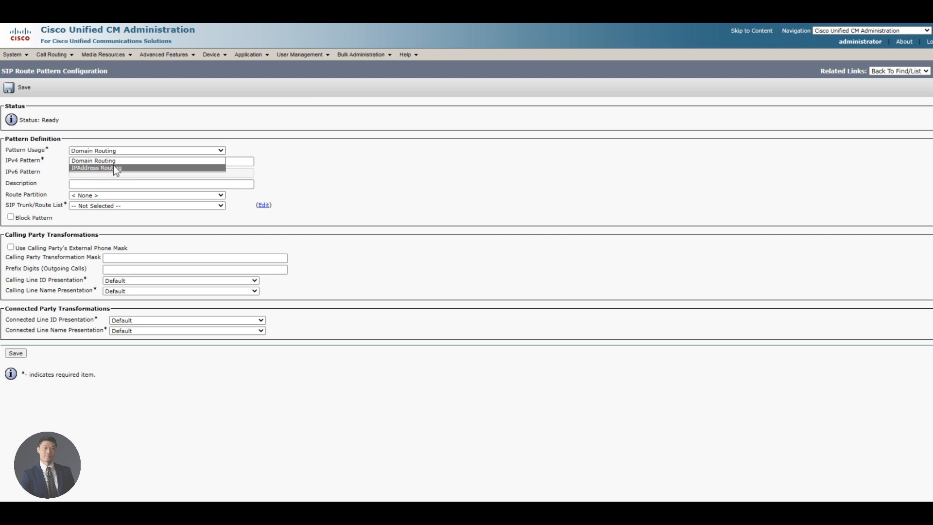
pyautogui.click(158, 129)
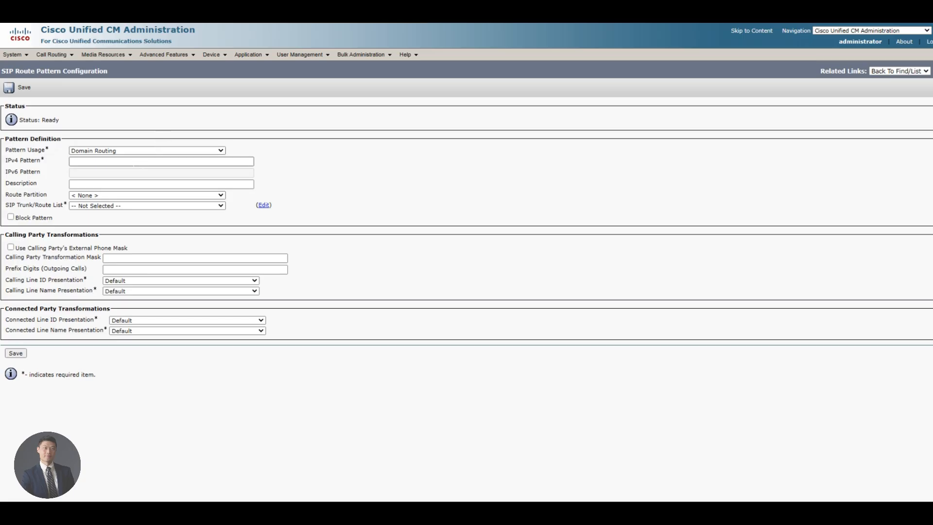
# Step: Save pattern *.rooms.webex.com, described 'Routing to Cisco WEbex', routed to Webex_Hybrid_Call
pyautogui.click(105, 161)
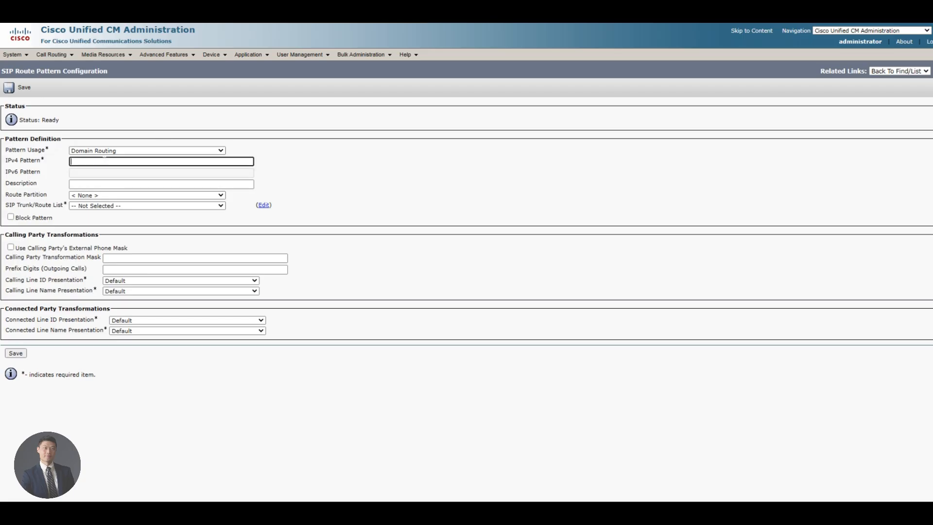
pyautogui.write('*.roo')
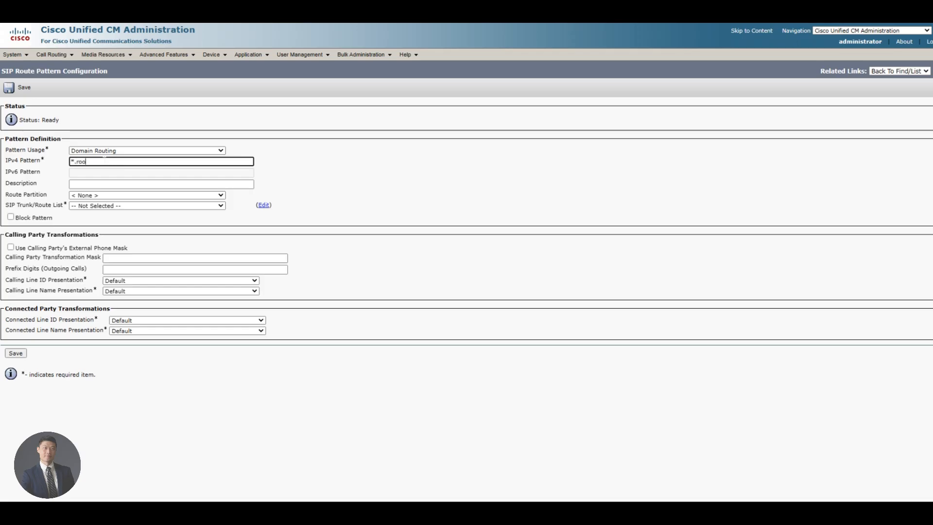
pyautogui.write('ms.webex.com')
pyautogui.click(115, 184)
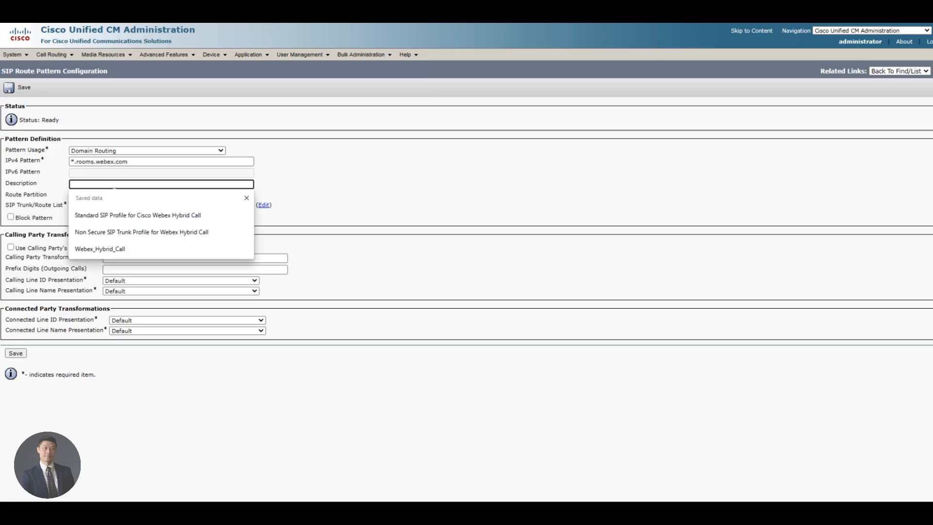
pyautogui.write('Routing to ')
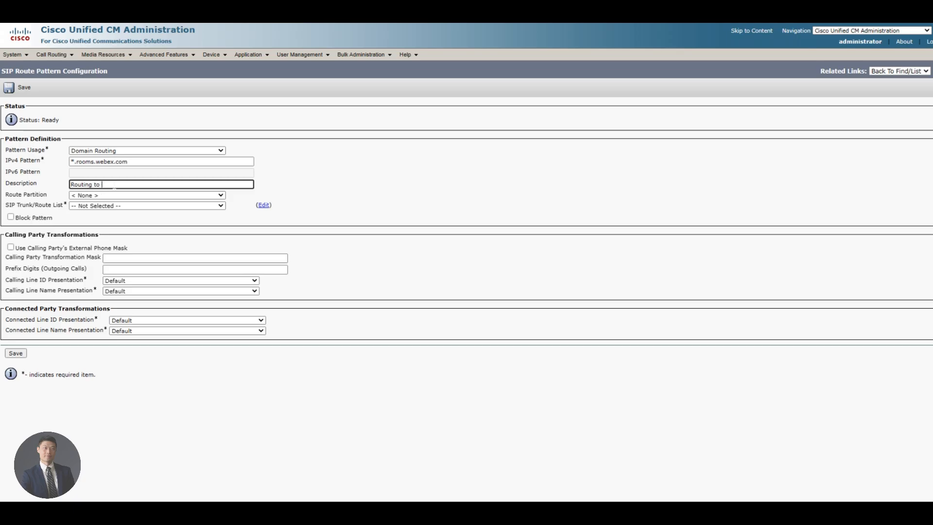
pyautogui.write('Cisco WEbex')
pyautogui.click(108, 205)
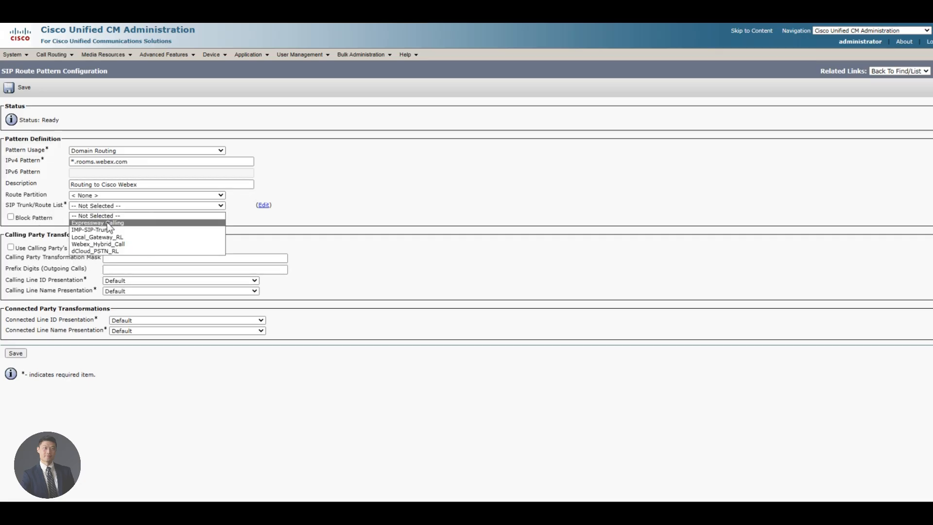
pyautogui.click(123, 244)
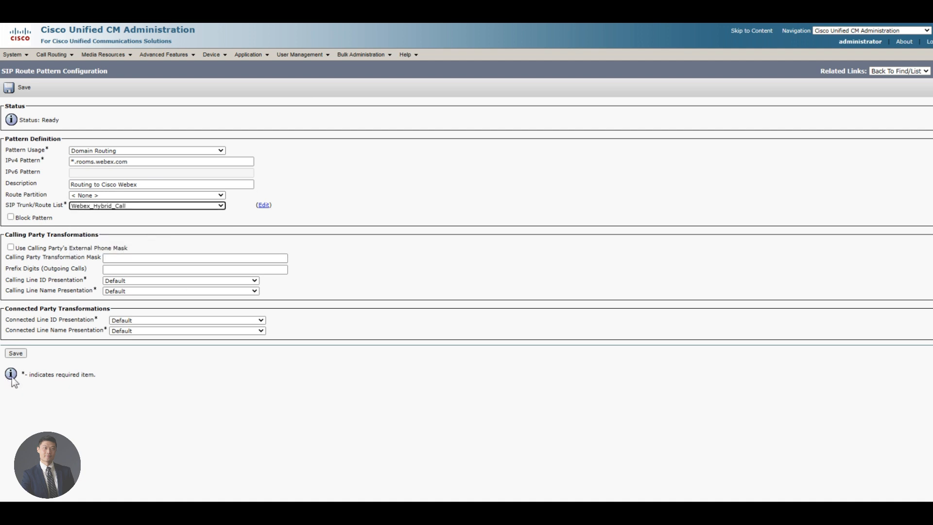
pyautogui.click(19, 355)
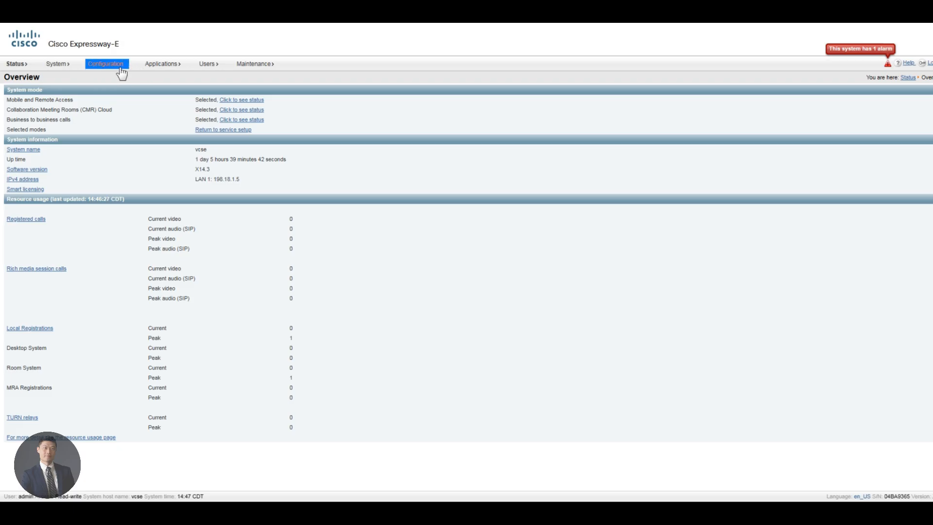
# Step: Turn SIP Mutual TLS mode On (port 5062) and save the SIP settings
pyautogui.moveTo(122, 73)
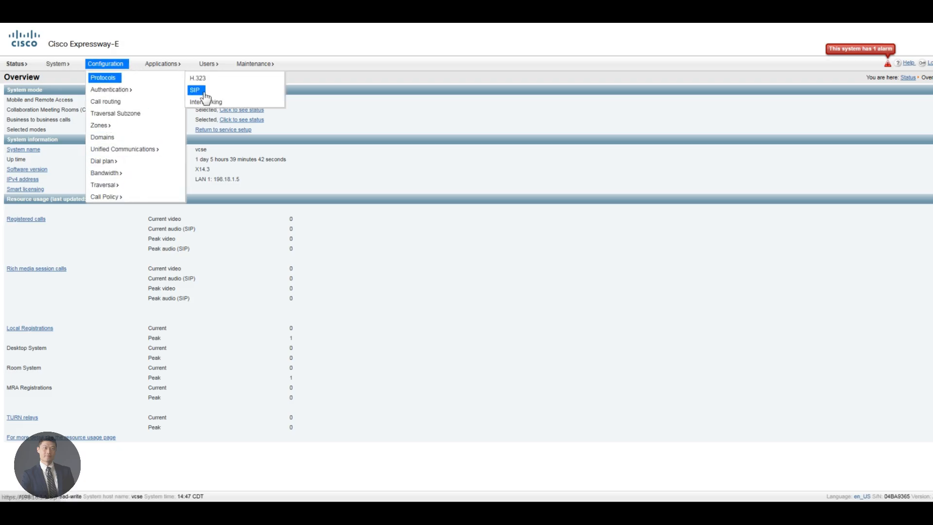
pyautogui.click(194, 93)
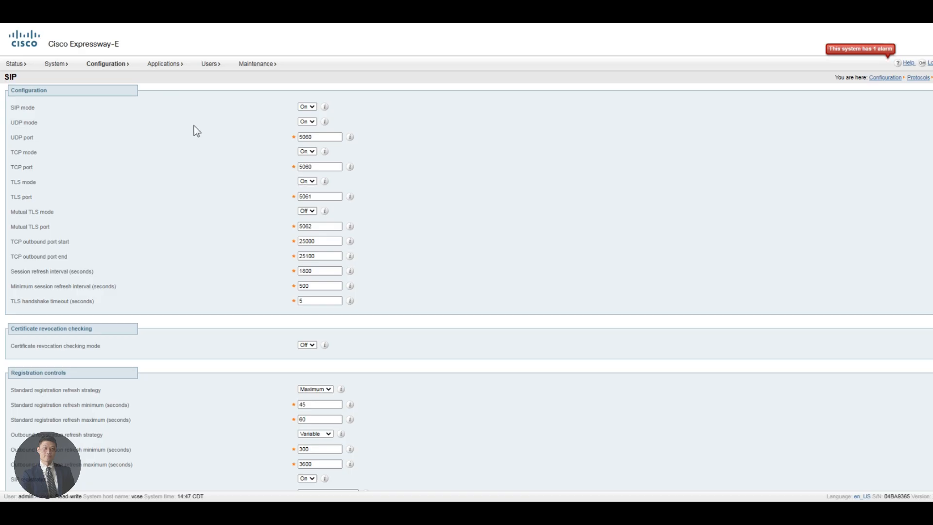
pyautogui.click(308, 211)
pyautogui.click(308, 220)
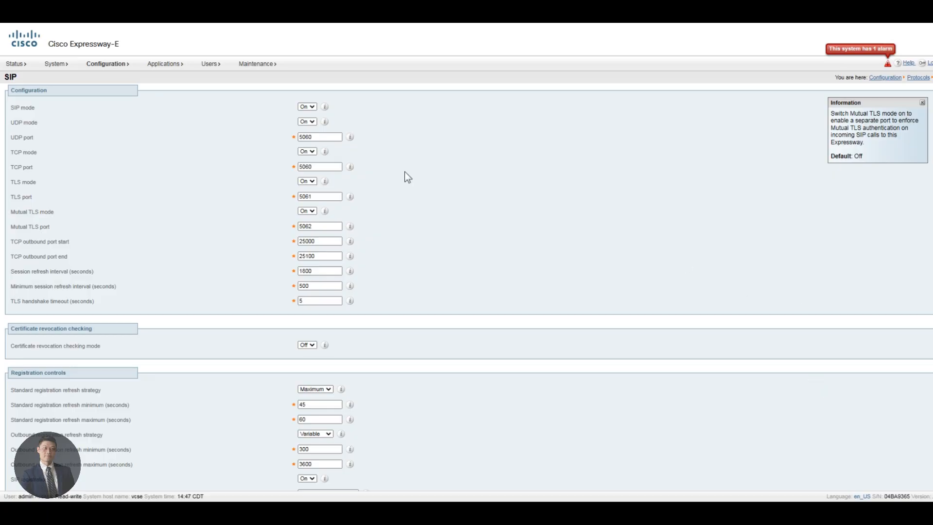
pyautogui.scroll(-5, 373, 331)
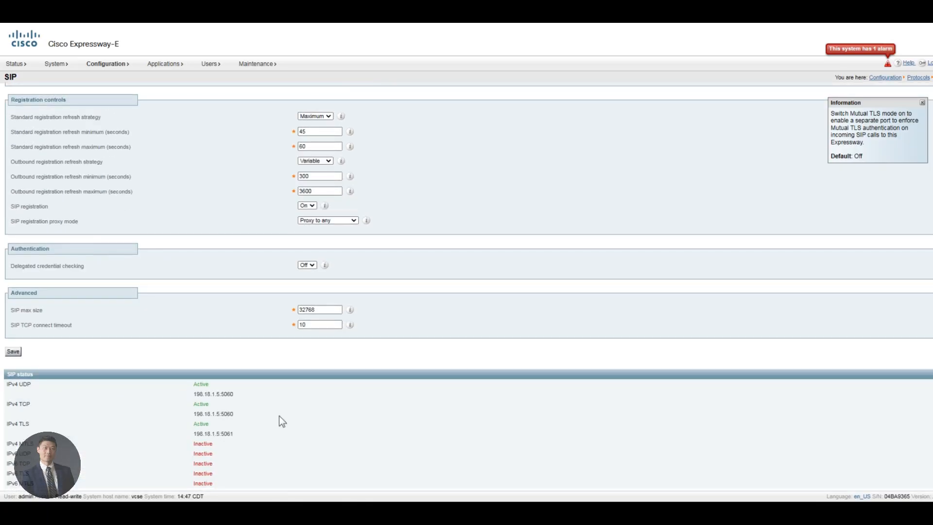
pyautogui.click(13, 352)
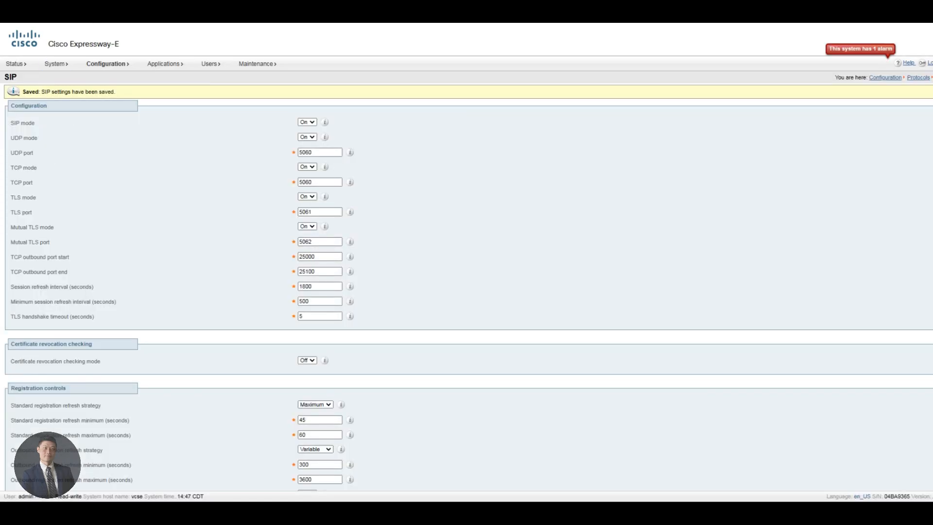
pyautogui.click(120, 65)
# Step: Open DefaultZone and leave Enable Mutual TLS on Default Zone set to Off
pyautogui.moveTo(100, 128)
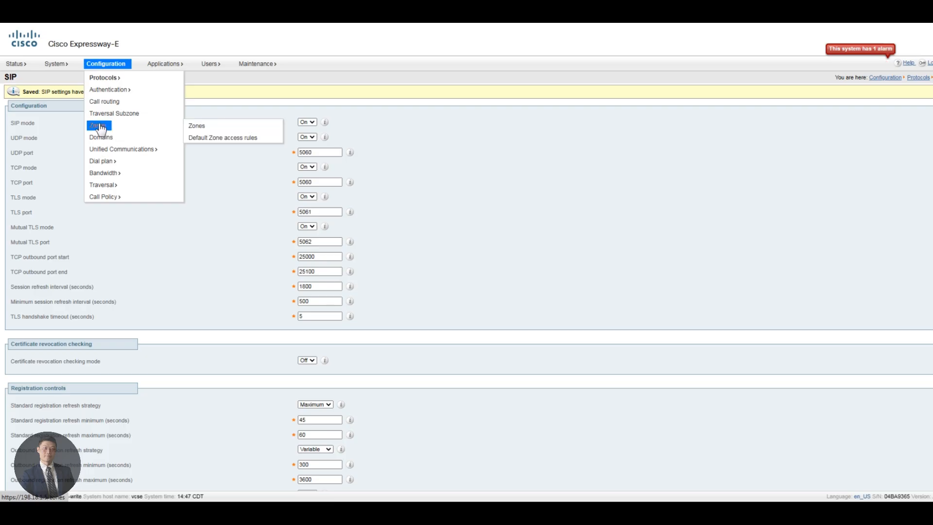
pyautogui.click(204, 130)
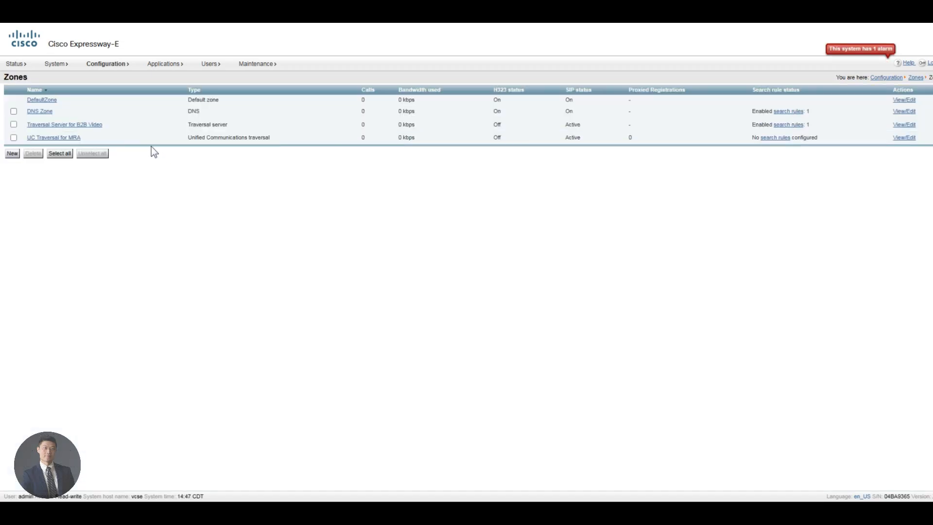
pyautogui.click(48, 102)
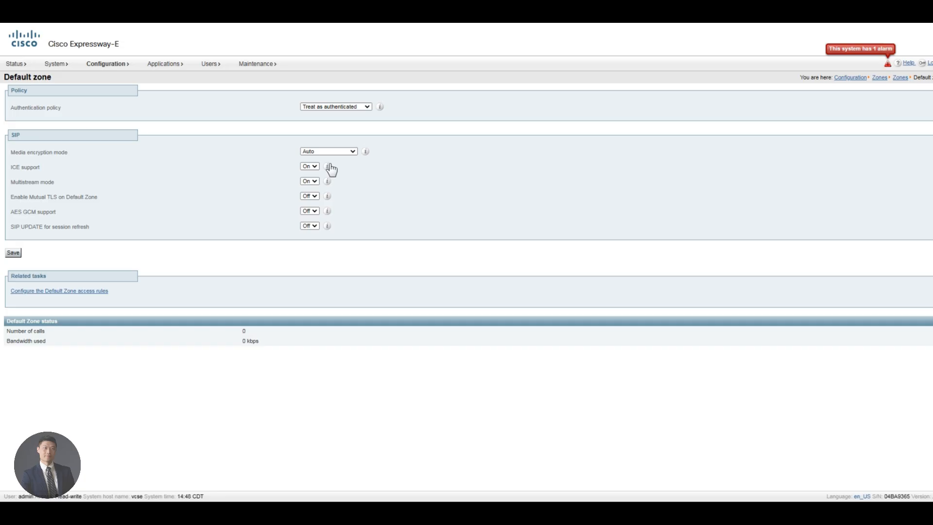
pyautogui.click(309, 197)
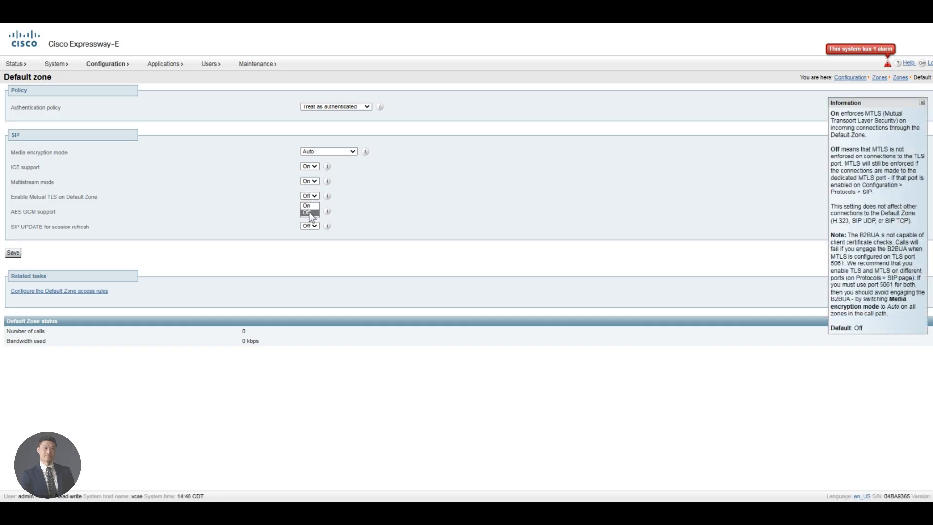
pyautogui.click(308, 204)
pyautogui.moveTo(108, 65)
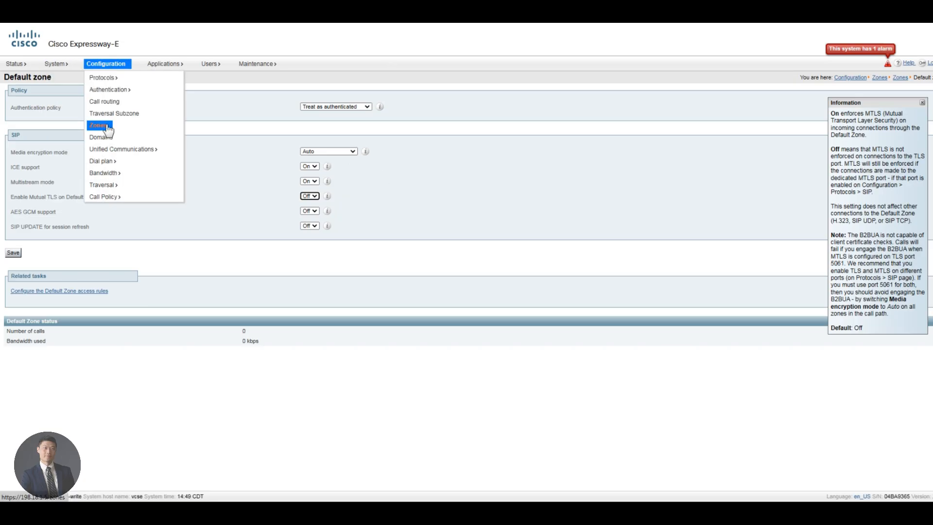
# Step: Create a zone named 'Tranversal Server to Webex Hybrid Call' with type Traversal server
pyautogui.click(206, 132)
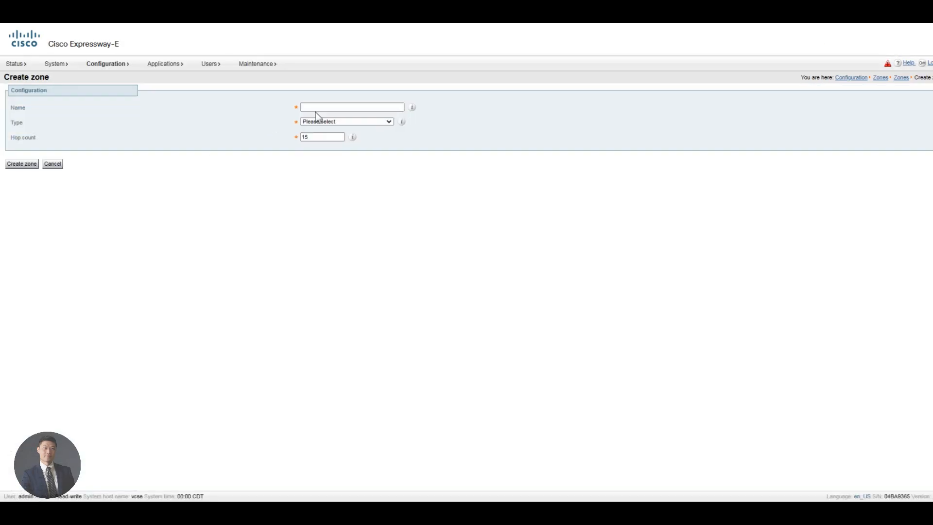
pyautogui.click(323, 107)
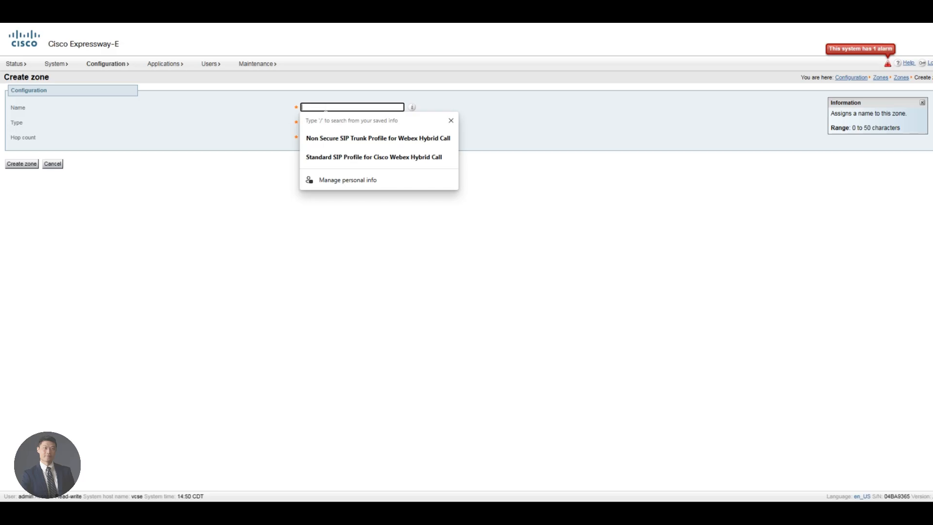
pyautogui.write('T')
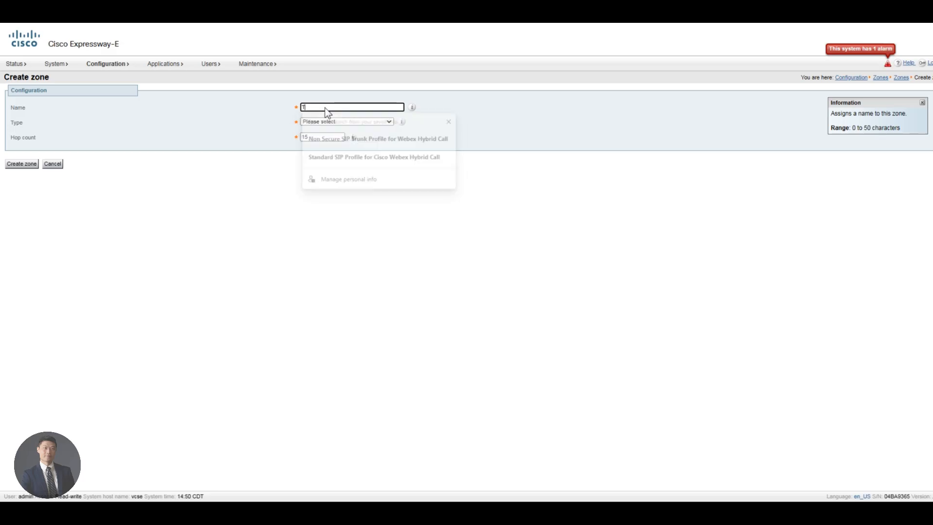
pyautogui.write('ranversal ')
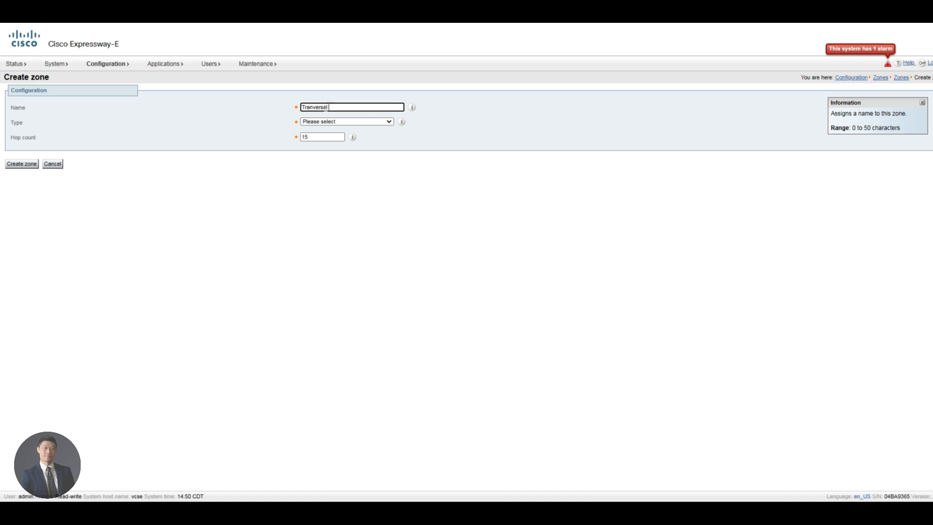
pyautogui.write('Server to Webex Hybrid Call')
pyautogui.click(343, 122)
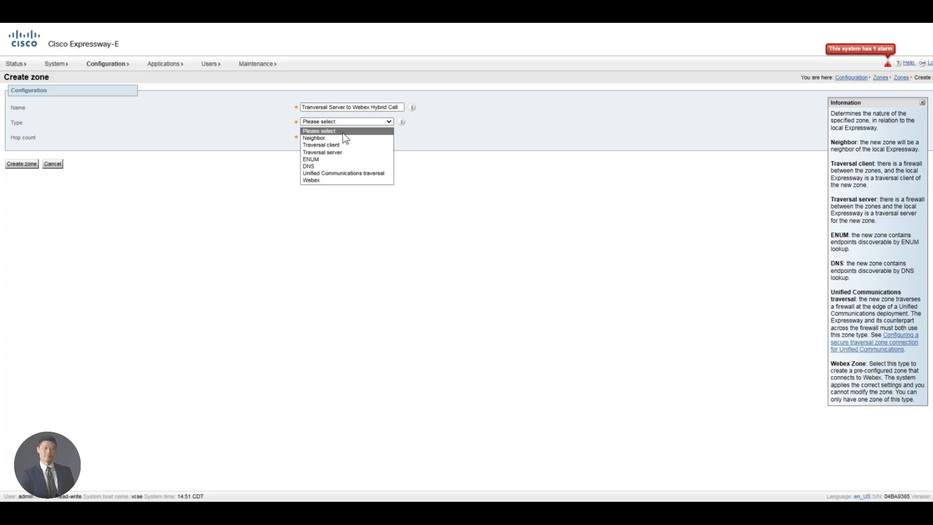
pyautogui.click(345, 154)
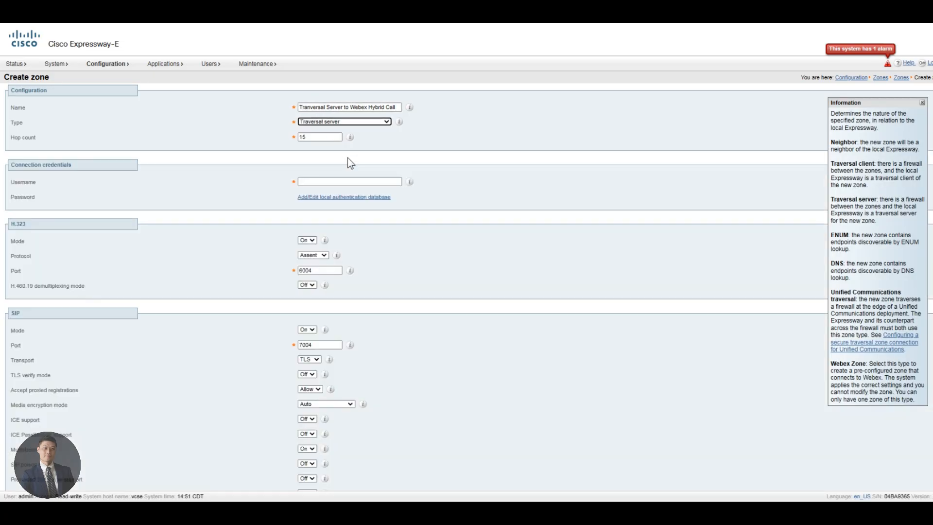
# Step: Enter the traversal username, set H.323 mode Off, and change the SIP port to 7005
pyautogui.click(313, 182)
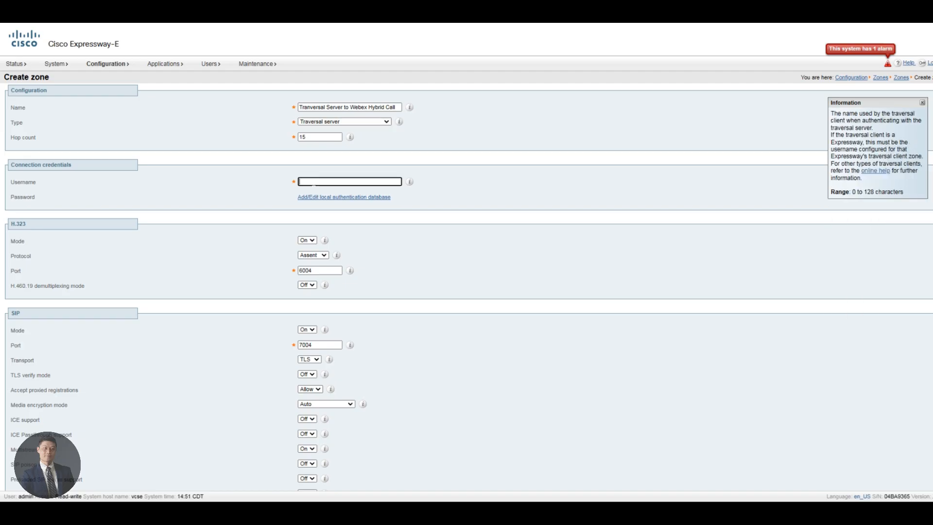
pyautogui.write('cisco')
pyautogui.click(309, 241)
pyautogui.click(306, 257)
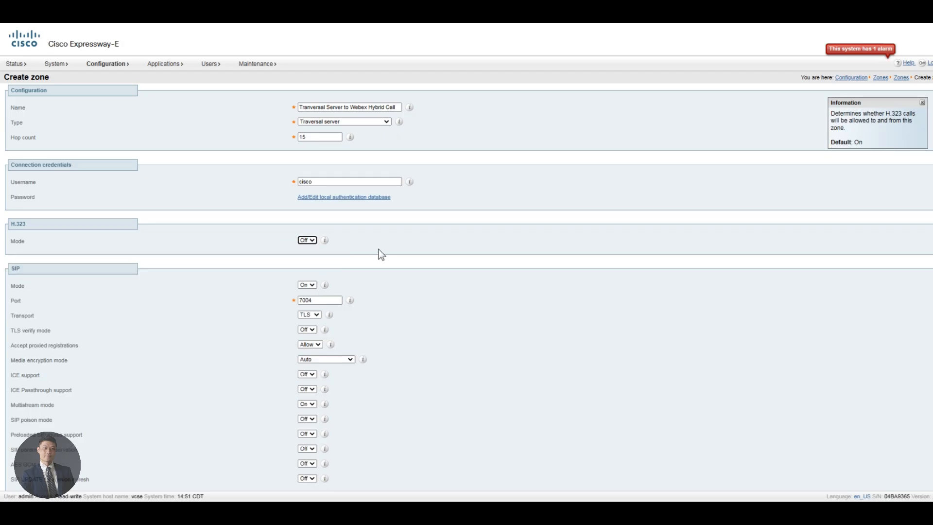
pyautogui.click(324, 300)
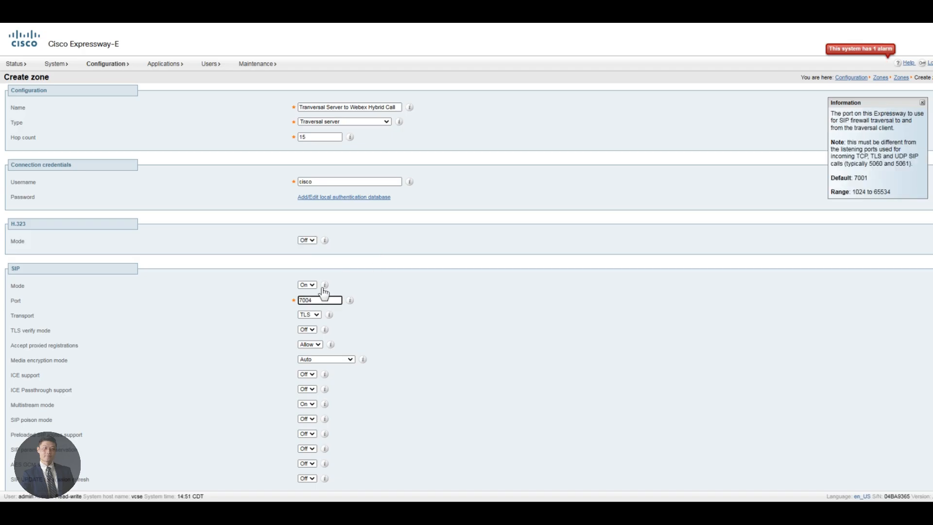
pyautogui.press('BackSpace')
pyautogui.write('5')
# Step: Turn TLS verify mode On with subject name vcsc.dcloud.cisco.com
pyautogui.click(307, 329)
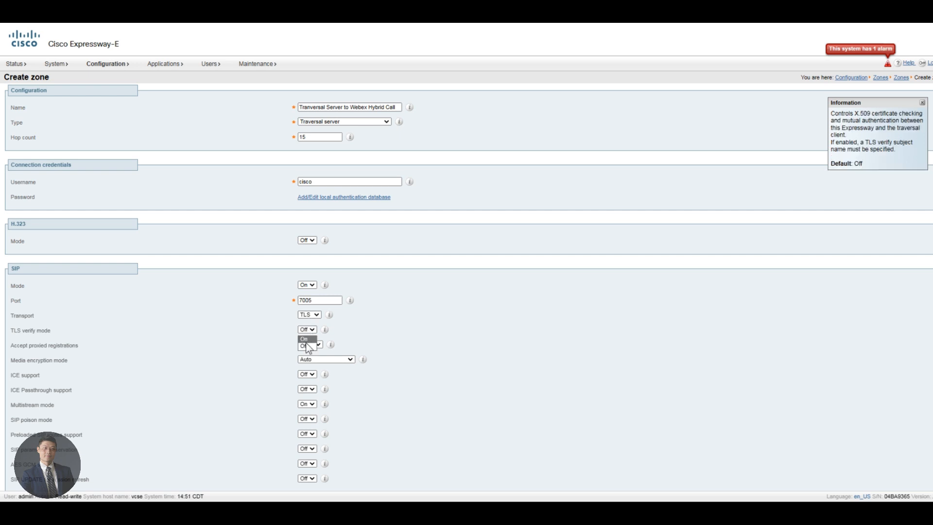
pyautogui.click(307, 343)
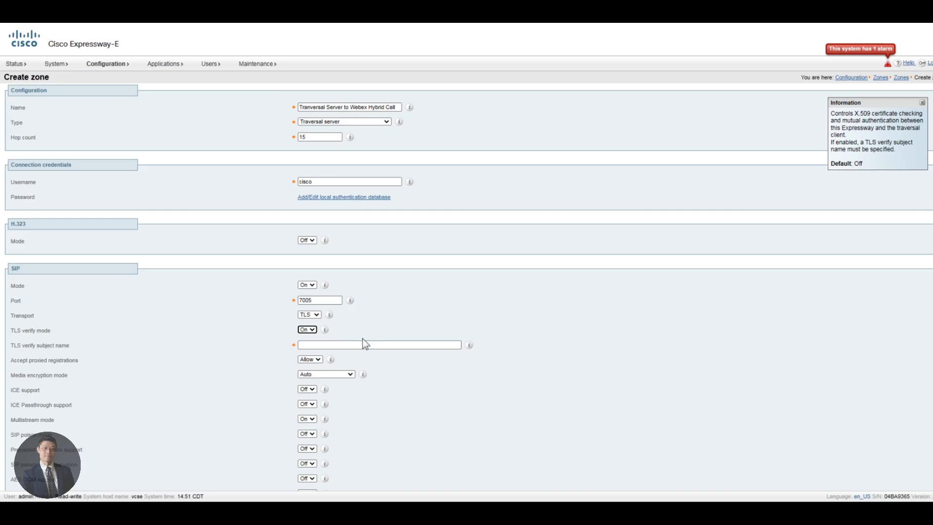
pyautogui.click(331, 345)
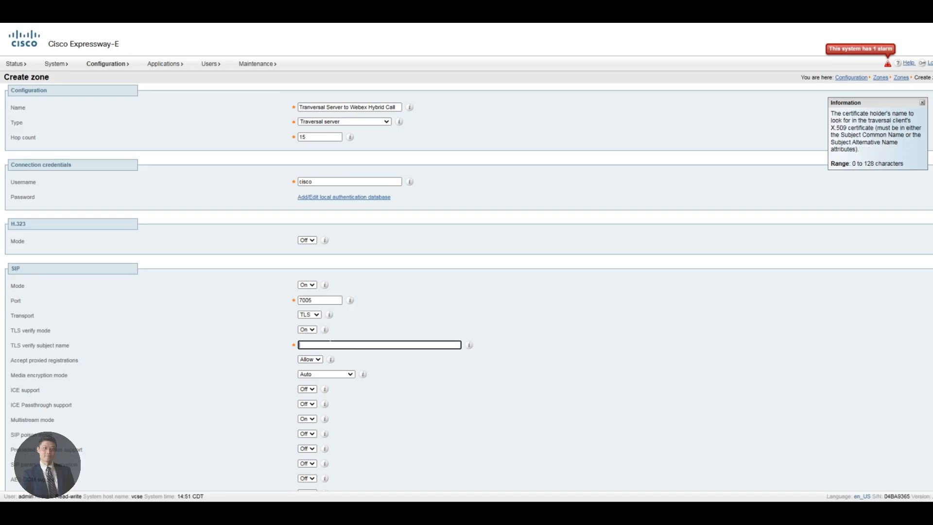
pyautogui.write('vcsc.dcloud.cisco.com')
# Step: Force encrypted media, turn Preloaded SIP routes and SIP parameter preservation On, and create the zone
pyautogui.scroll(-2, 280, 375)
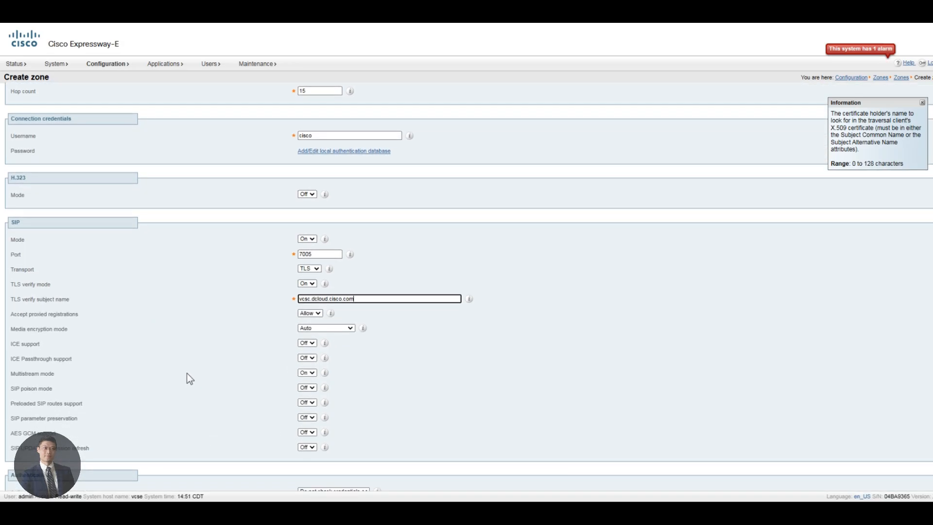
pyautogui.click(311, 329)
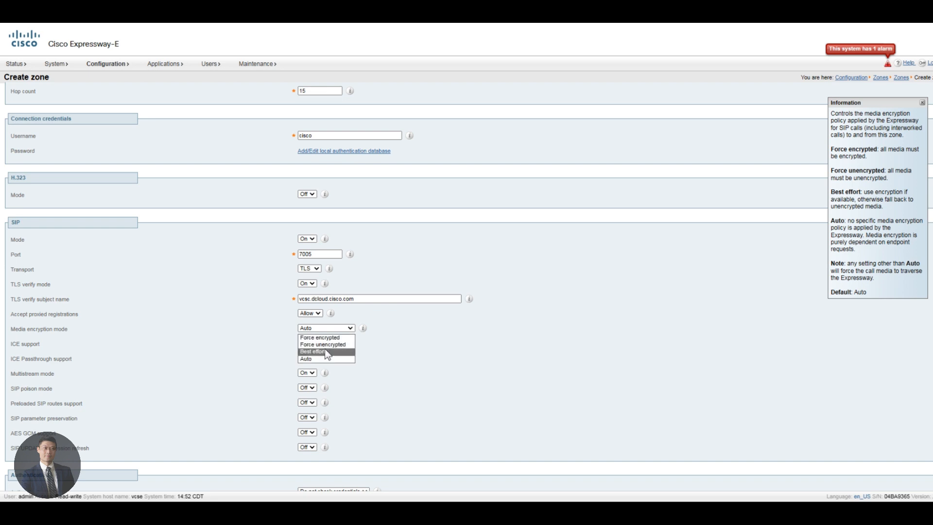
pyautogui.click(334, 339)
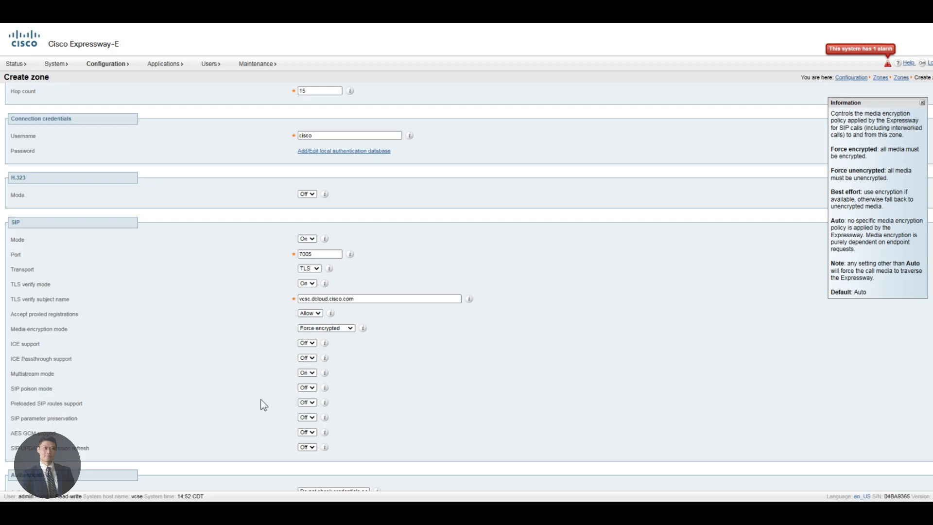
pyautogui.click(308, 404)
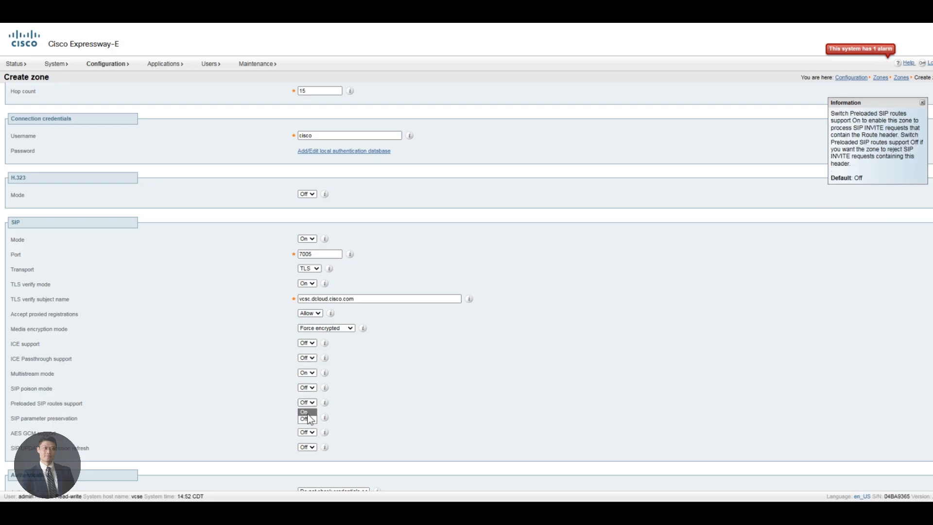
pyautogui.click(312, 418)
pyautogui.click(306, 419)
pyautogui.click(306, 426)
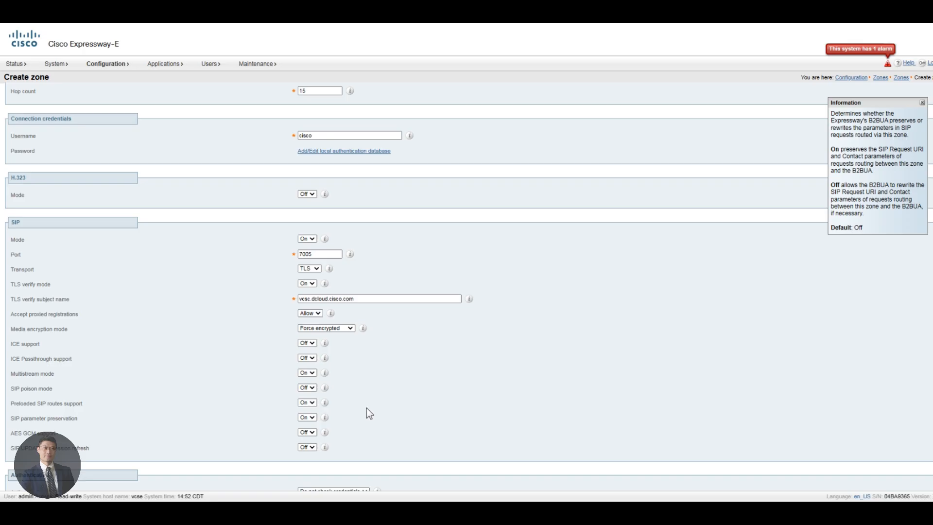
pyautogui.scroll(1, 368, 403)
pyautogui.scroll(-5, 134, 418)
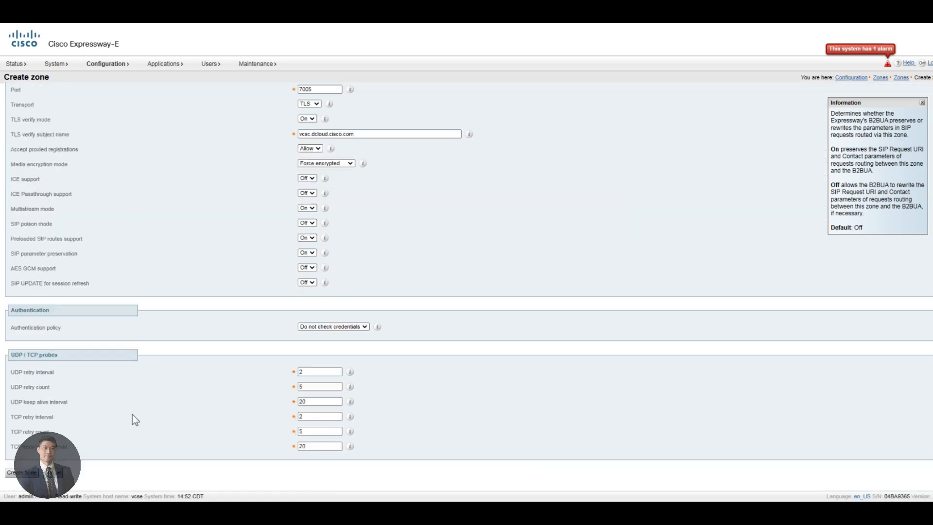
pyautogui.click(23, 472)
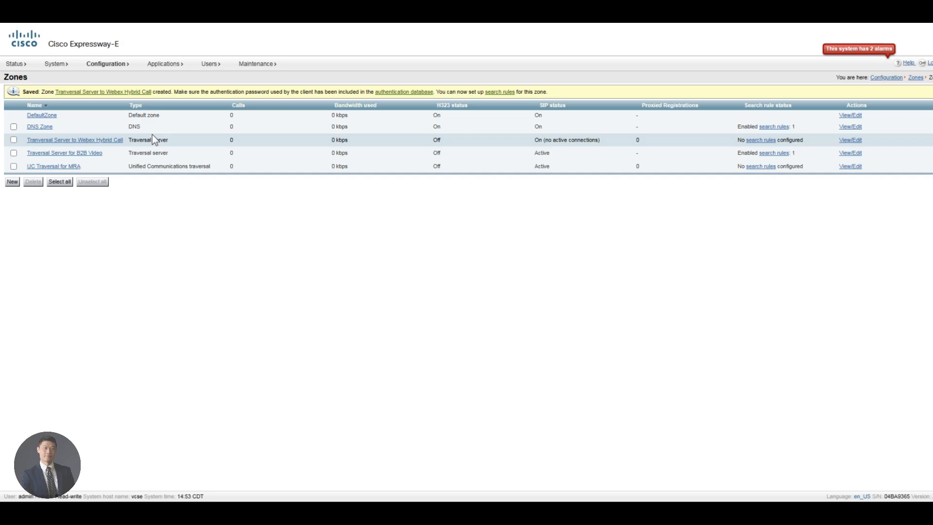
# Step: Open the Search rules list showing LocalZoneMatch, Traversal zone search rule B2B and DNS Dialling
pyautogui.moveTo(109, 66)
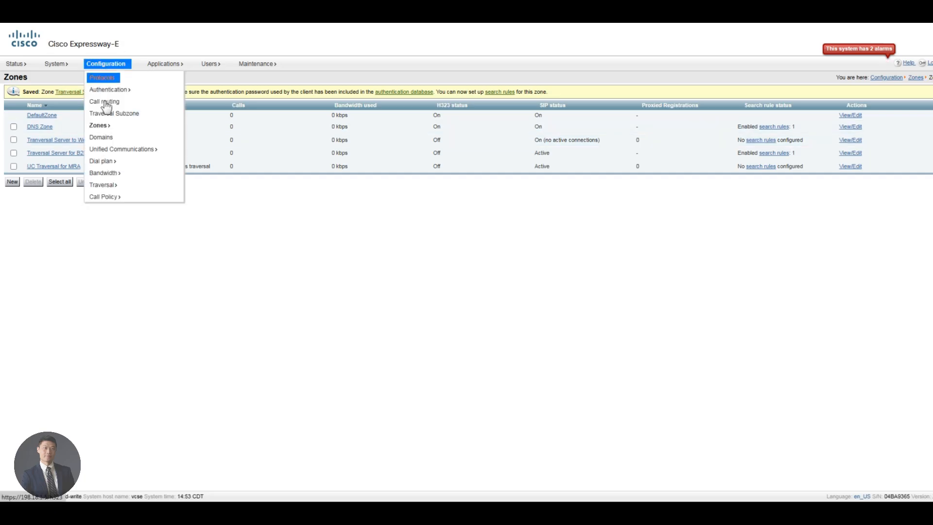
pyautogui.moveTo(110, 129)
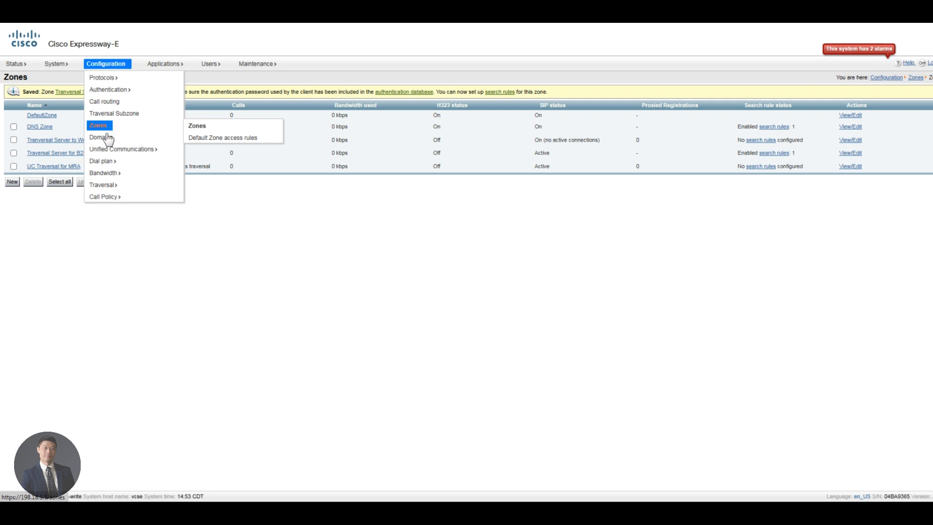
pyautogui.moveTo(107, 165)
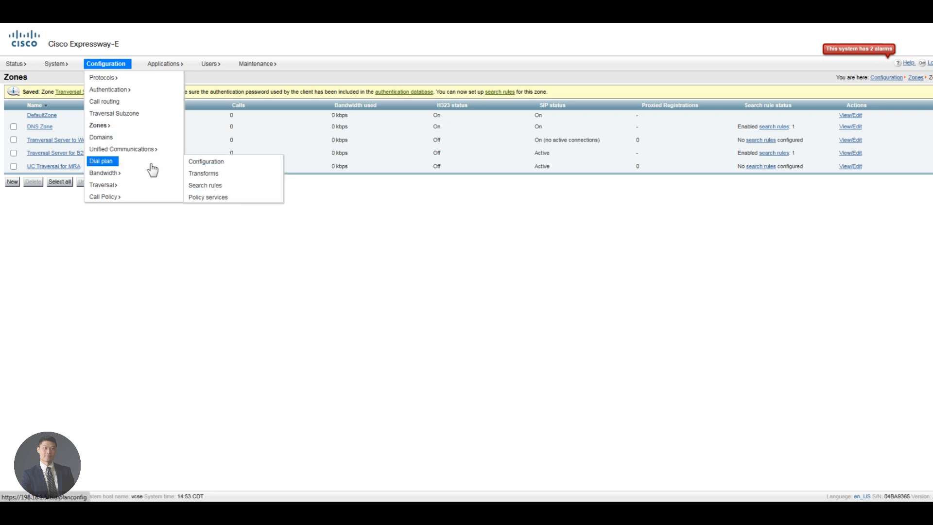
pyautogui.click(213, 187)
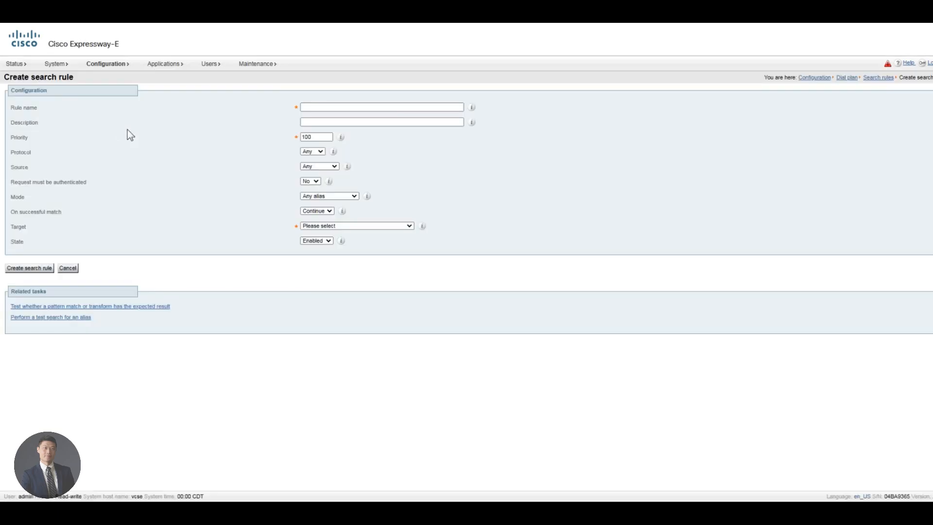
# Step: Name the new search rule 'Inbound Webex Hybrid Call' with description 'Route traffic from Webex to Exp-C', priority 99, SIP
pyautogui.click(339, 107)
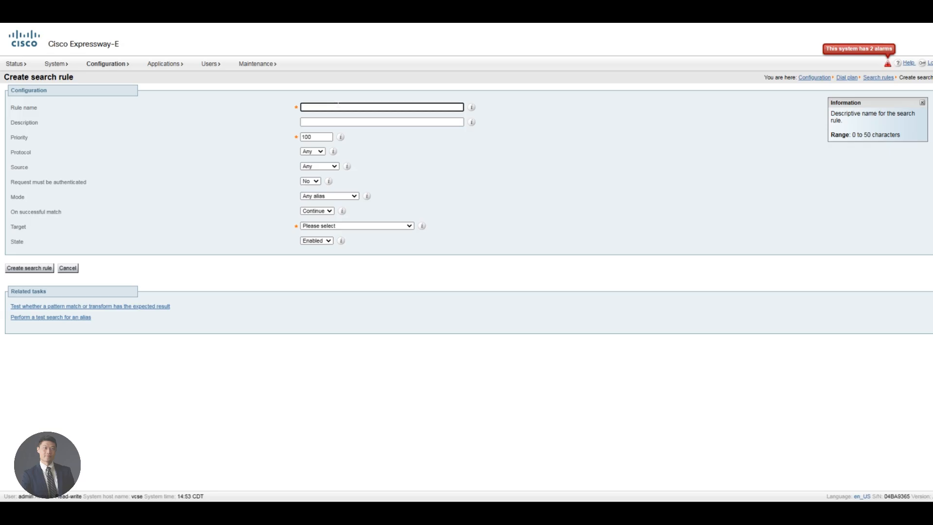
pyautogui.write('Inbound Webex Hybrid Call')
pyautogui.press('Tab')
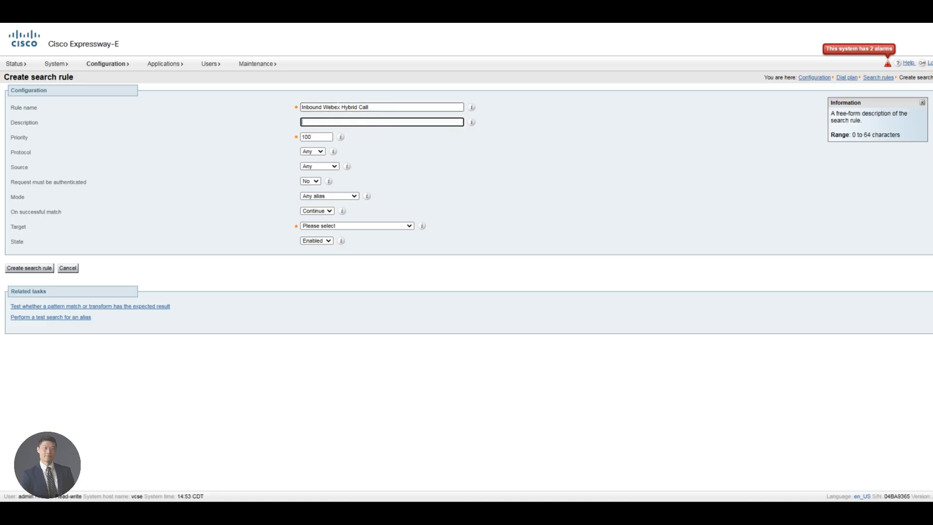
pyautogui.write('Route traffic from Webex to Exp-C')
pyautogui.press('Tab')
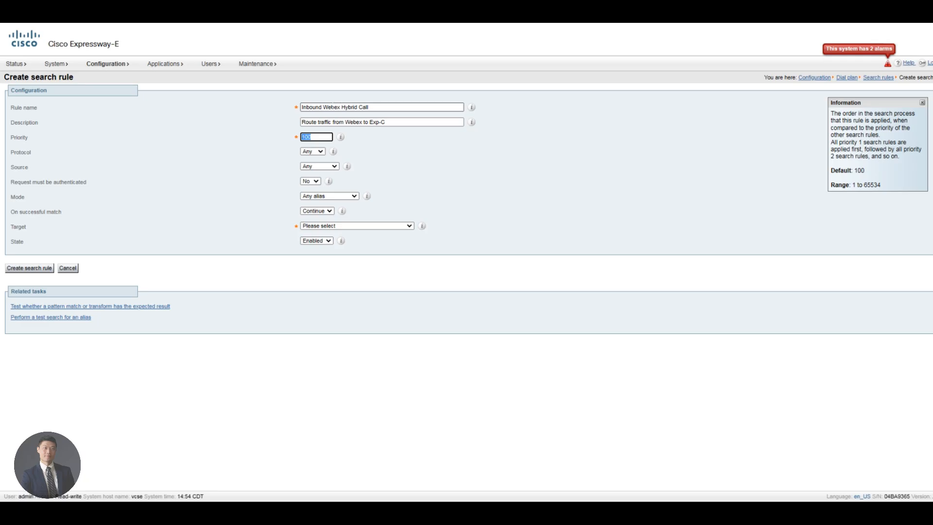
pyautogui.write('99')
pyautogui.press('Tab')
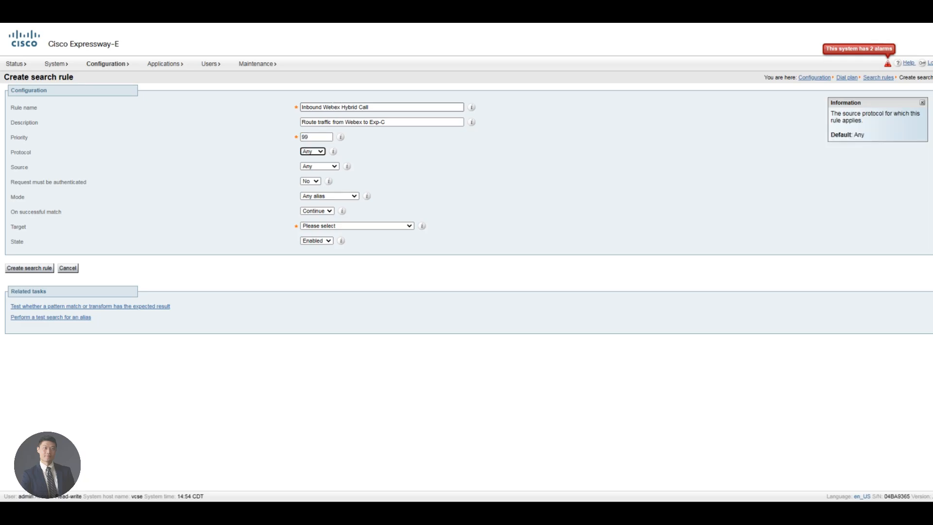
pyautogui.press('s')
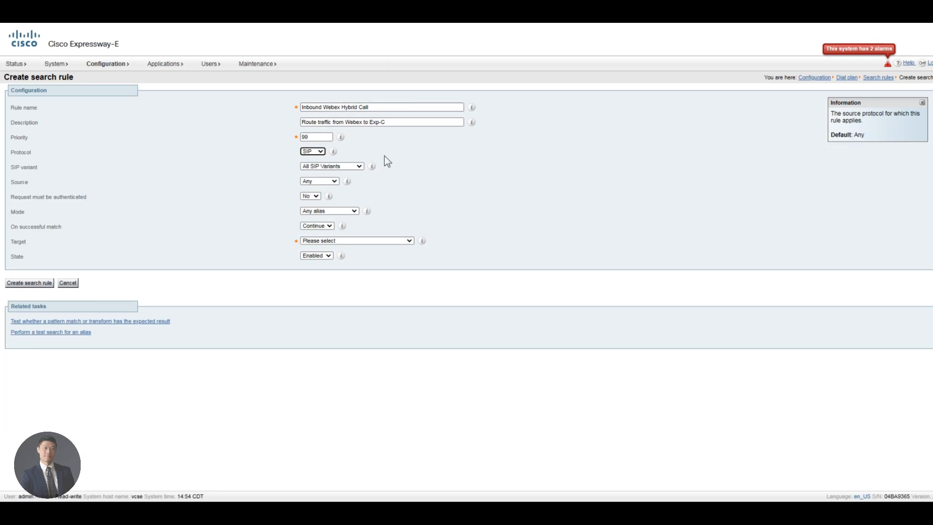
pyautogui.press('Tab')
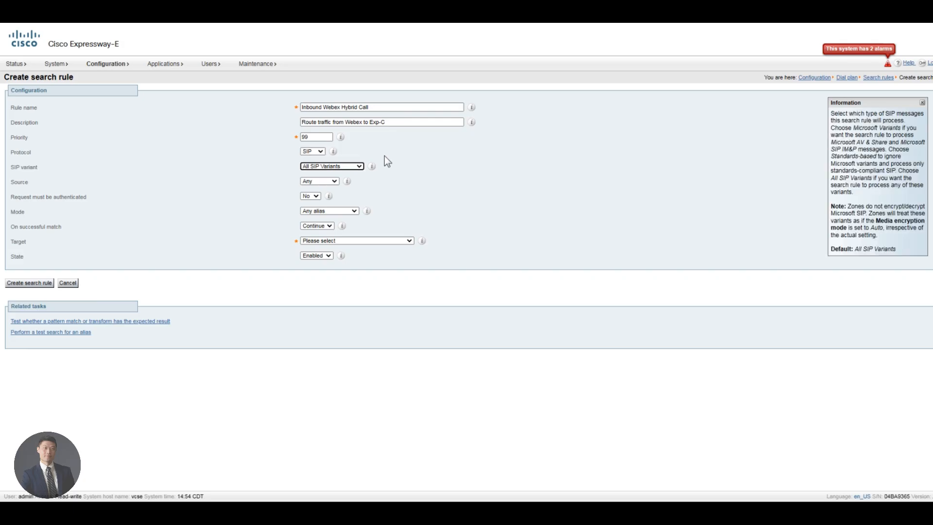
# Step: Set the rule's source to the named zone Tranversal Server to Webex Hybrid Call
pyautogui.click(325, 181)
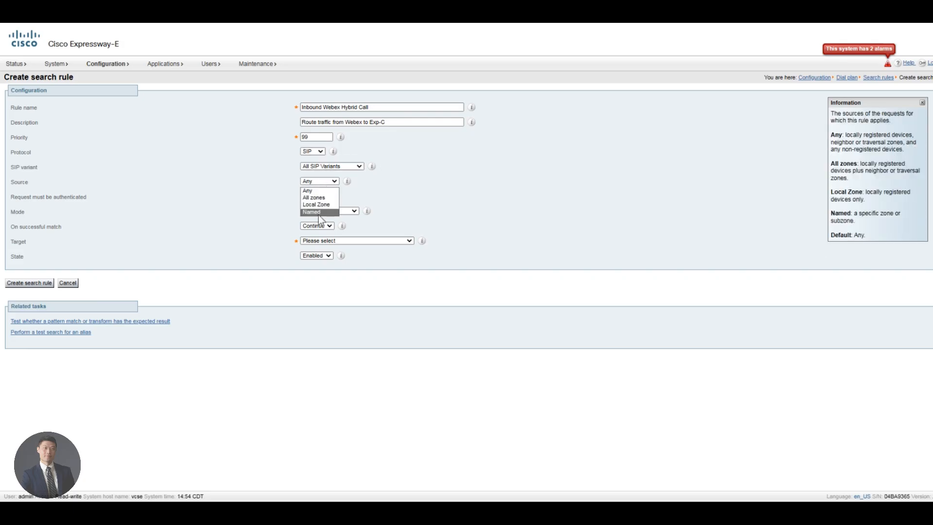
pyautogui.click(319, 213)
pyautogui.click(386, 197)
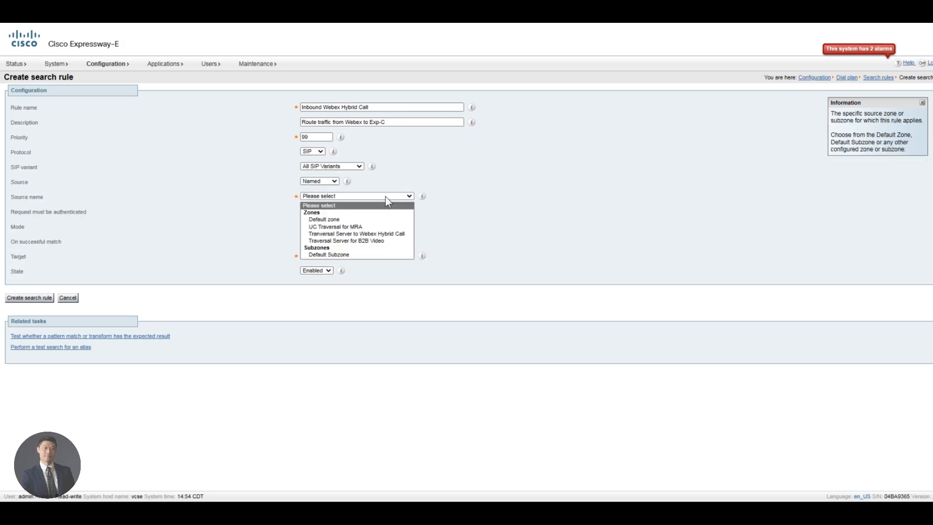
pyautogui.click(365, 236)
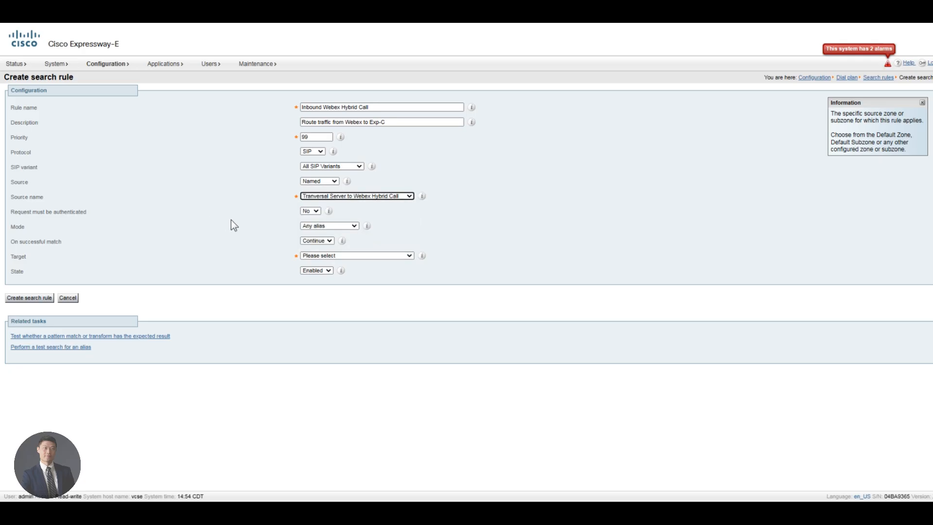
pyautogui.click(360, 197)
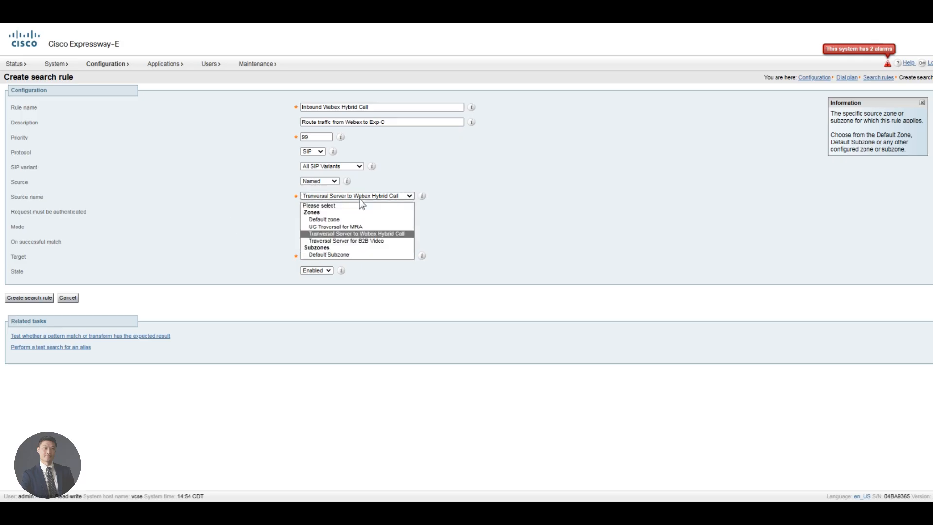
pyautogui.click(355, 206)
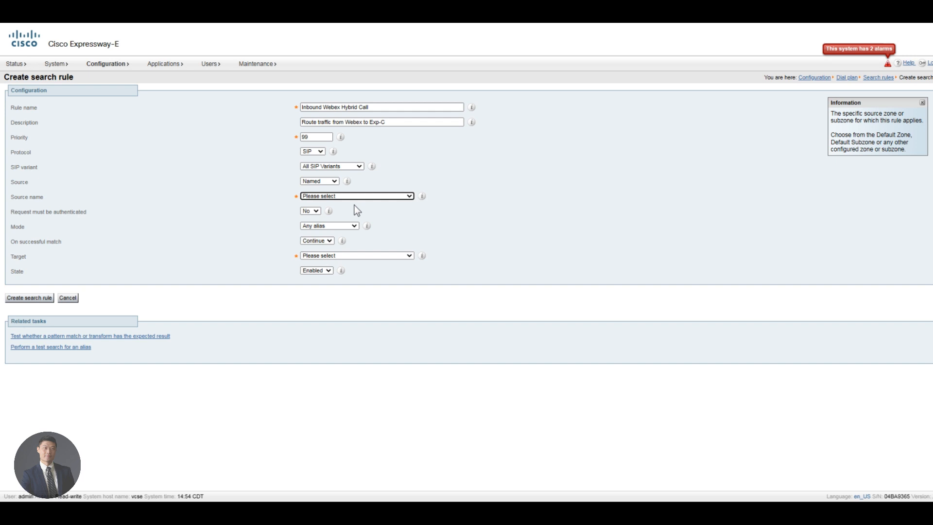
pyautogui.tripleClick(346, 201)
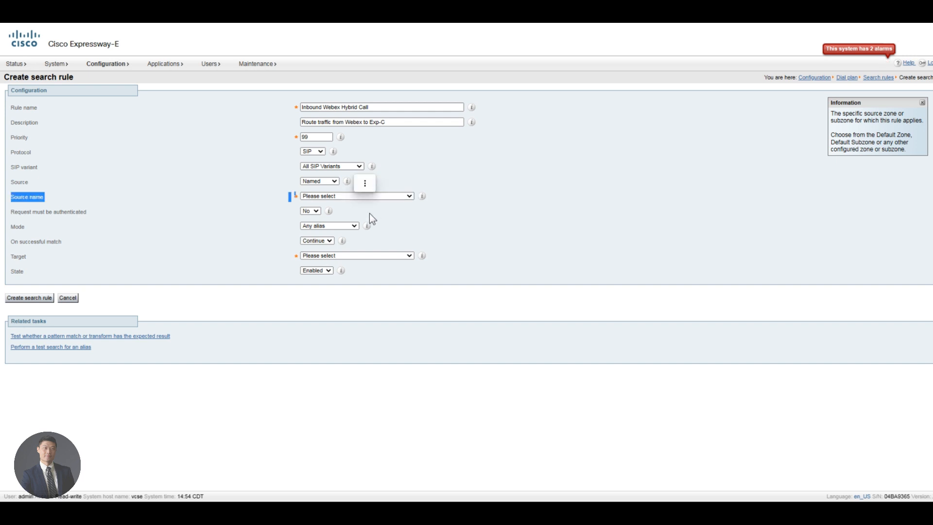
pyautogui.click(340, 197)
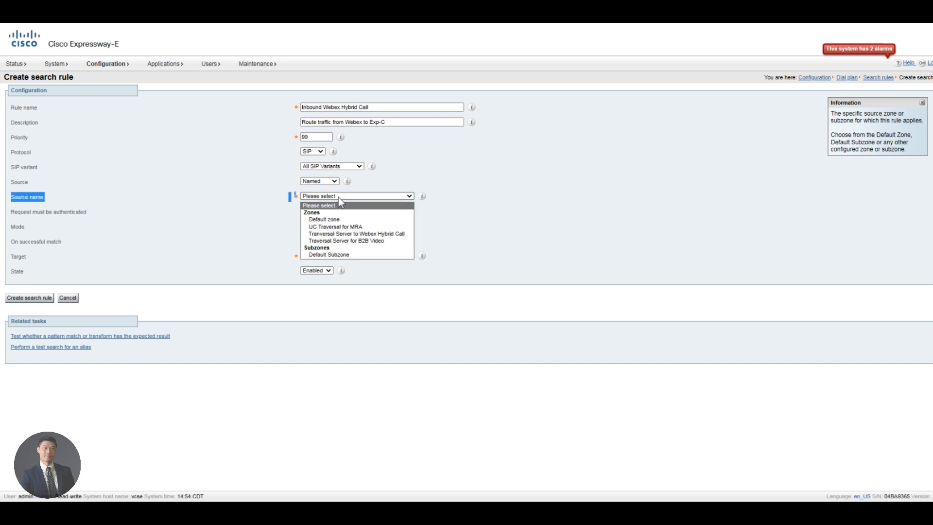
pyautogui.click(375, 234)
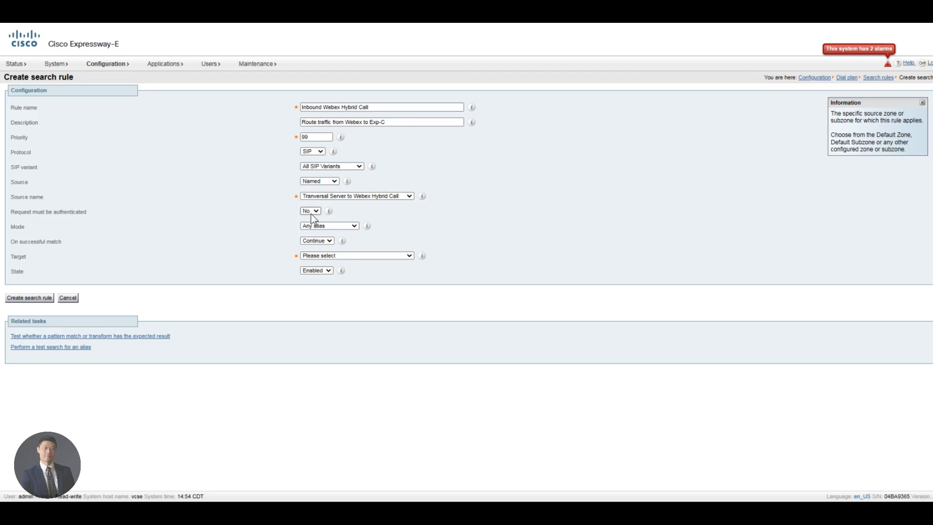
# Step: Stop on successful match, target Tranversal Server to Webex Hybrid Call, and create the rule
pyautogui.click(328, 241)
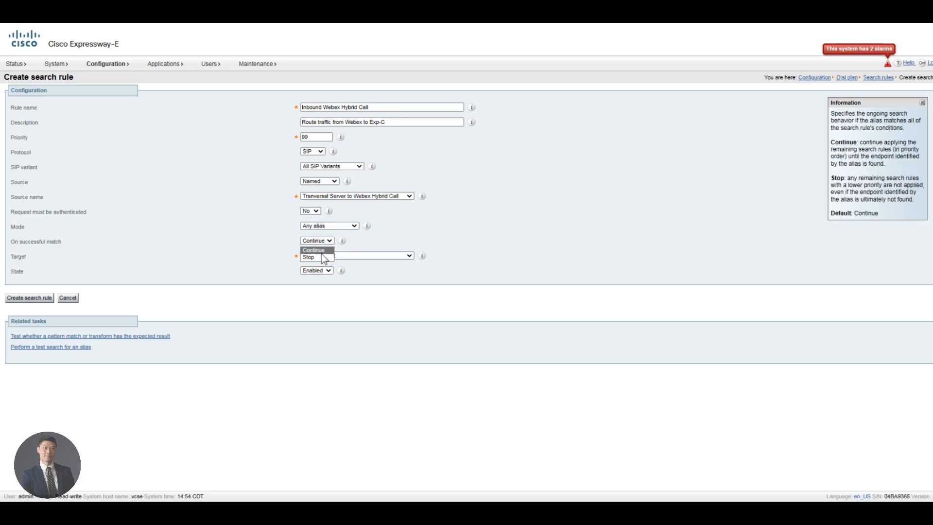
pyautogui.click(321, 252)
pyautogui.click(356, 255)
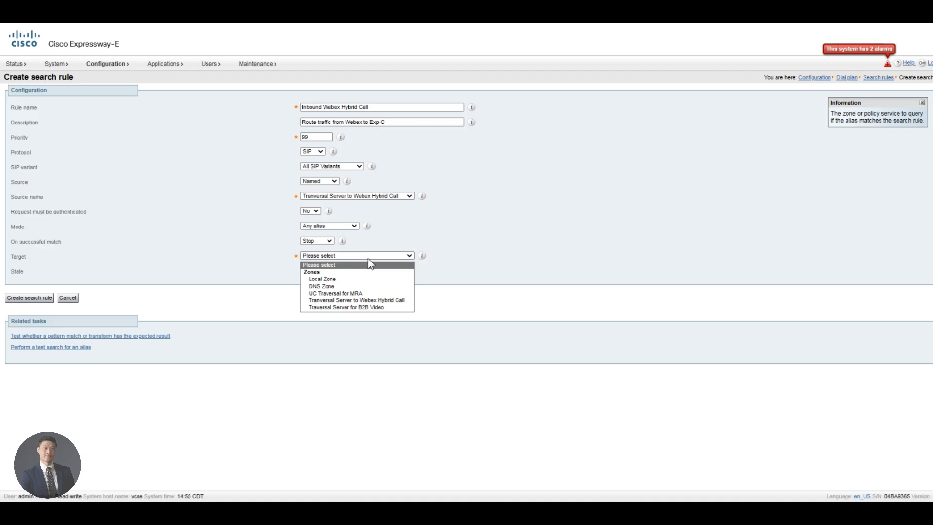
pyautogui.click(389, 300)
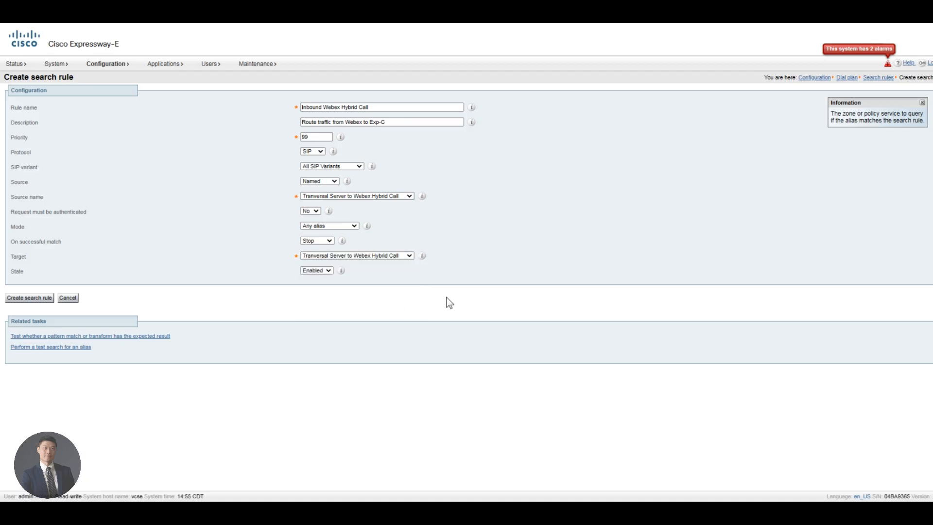
pyautogui.click(36, 299)
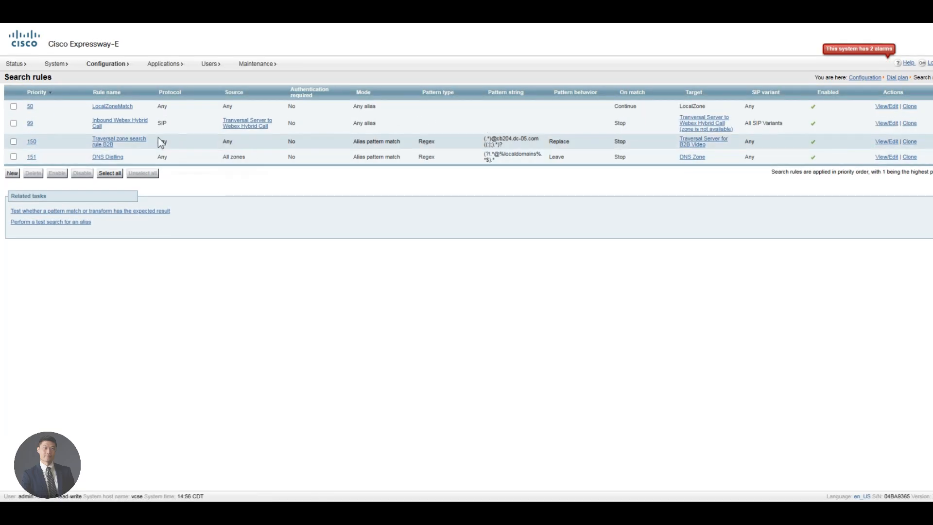
# Step: Change the Inbound Webex Hybrid Call rule's source to Any and save it
pyautogui.click(123, 124)
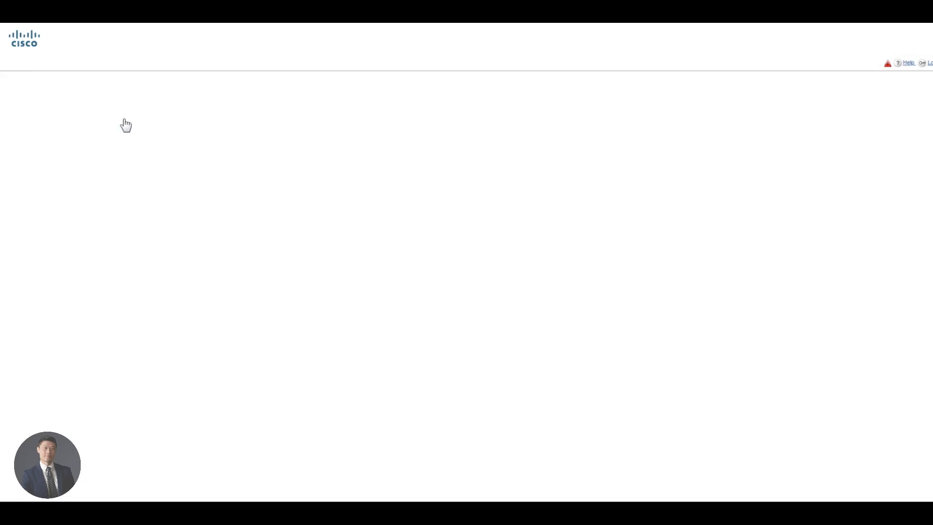
pyautogui.click(344, 197)
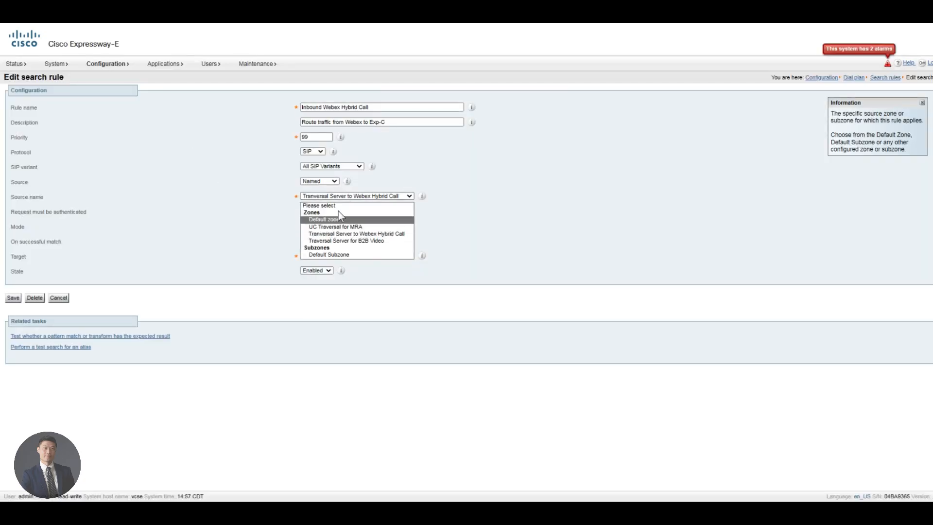
pyautogui.click(340, 209)
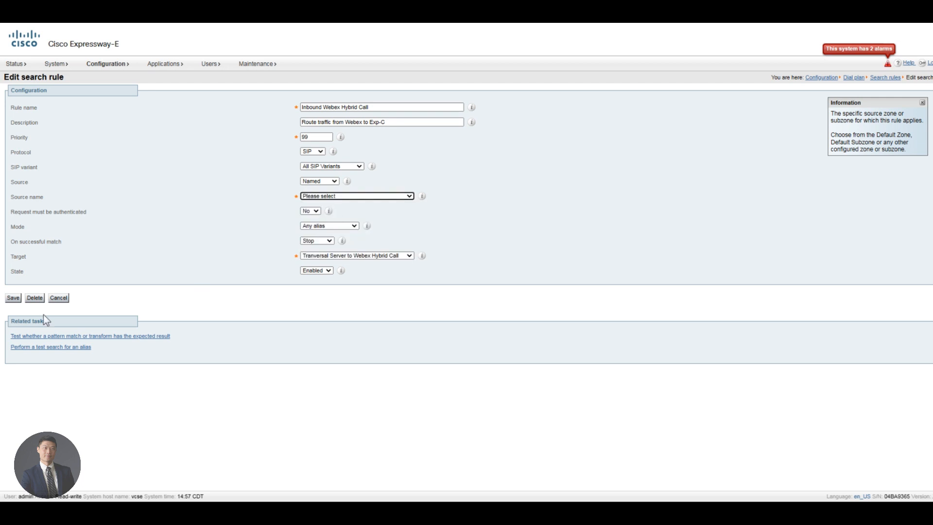
pyautogui.click(15, 298)
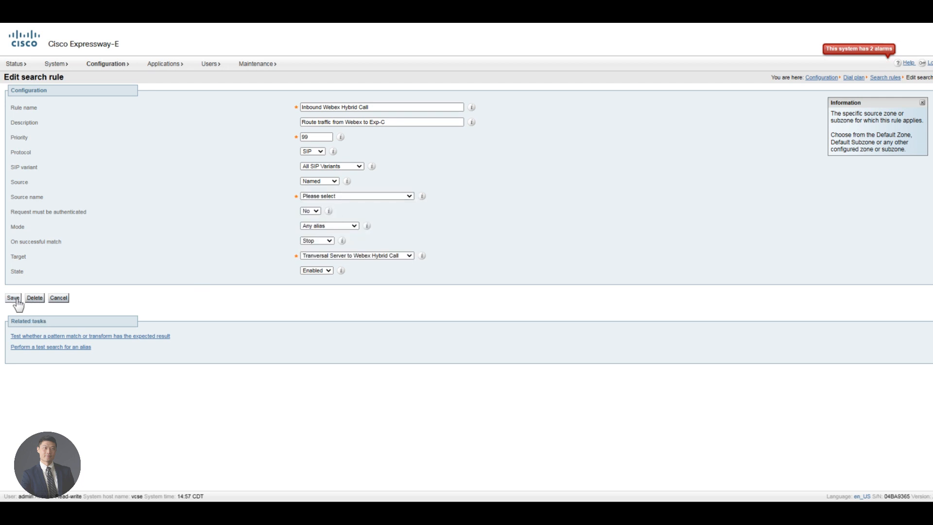
pyautogui.click(17, 299)
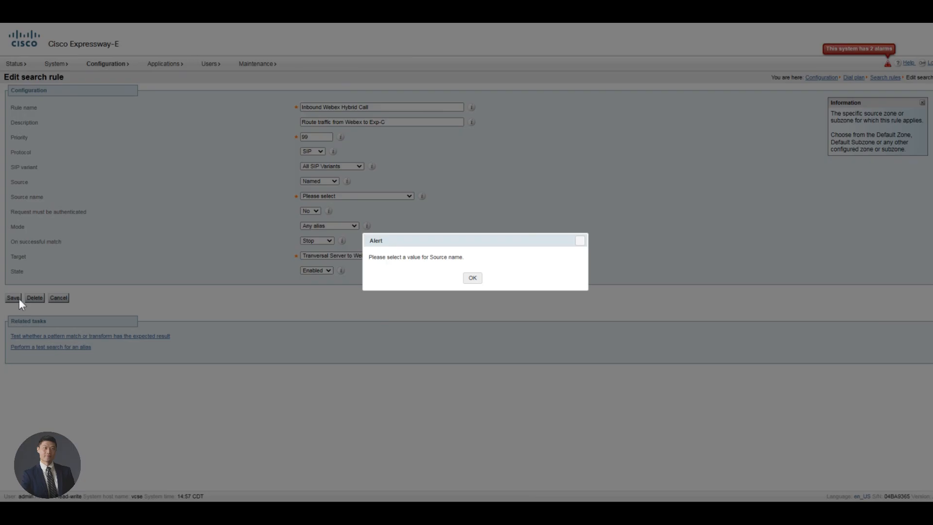
pyautogui.click(473, 278)
pyautogui.click(329, 183)
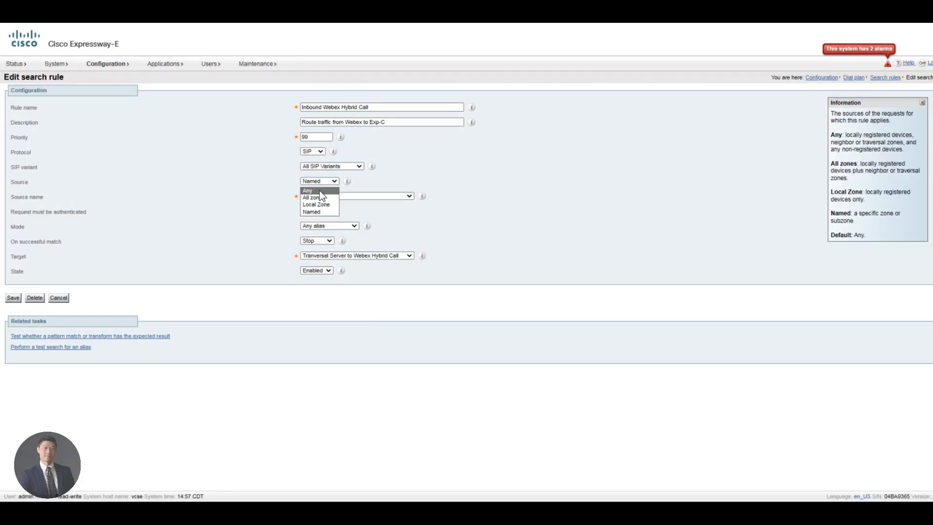
pyautogui.click(320, 191)
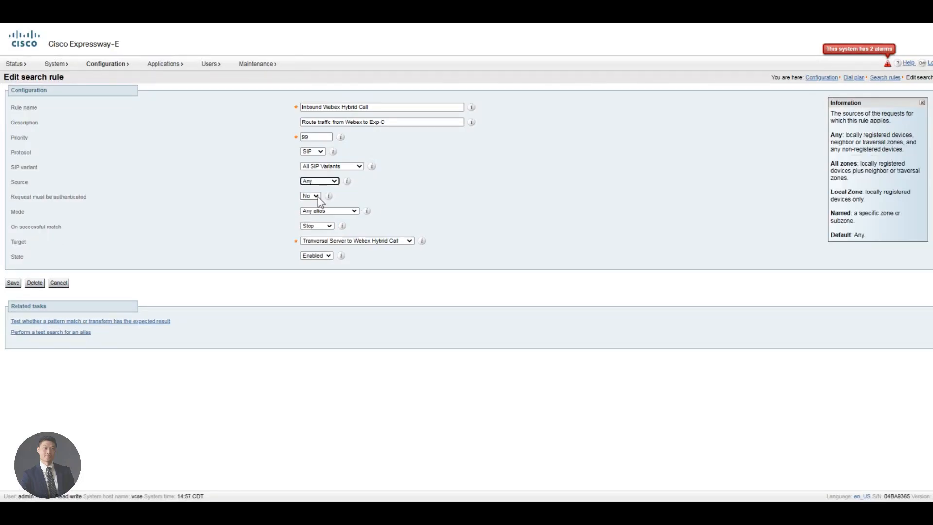
pyautogui.click(17, 284)
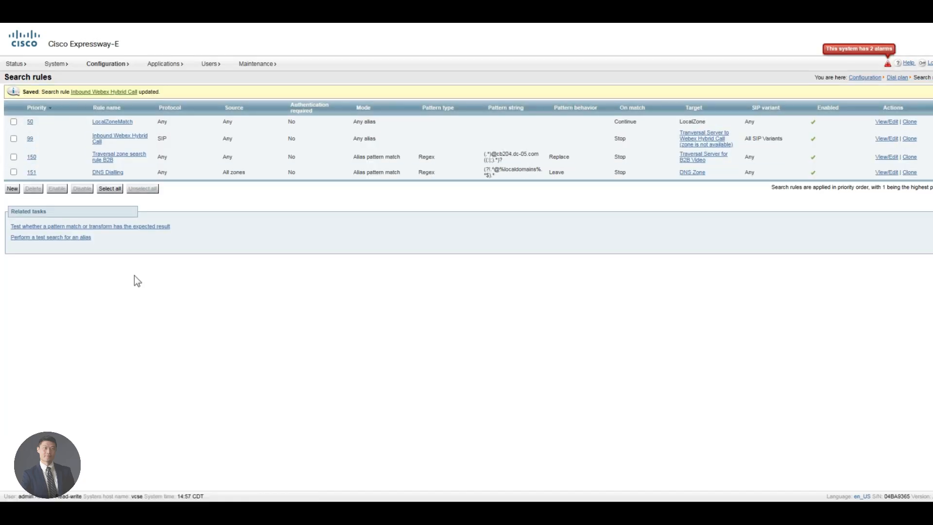
# Step: Set the Inbound Webex Hybrid Call rule's source back to named zone Tranversal Server to Webex Hybrid Call
pyautogui.click(112, 142)
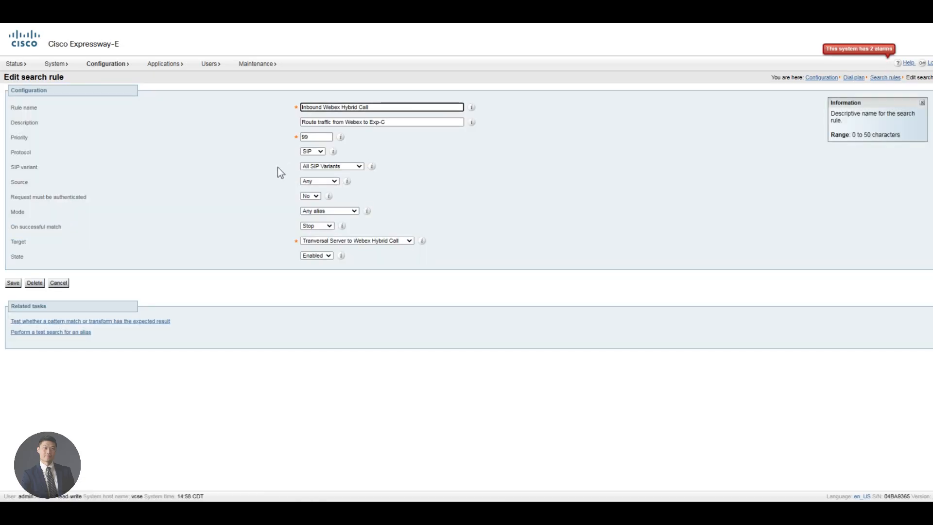
pyautogui.click(331, 181)
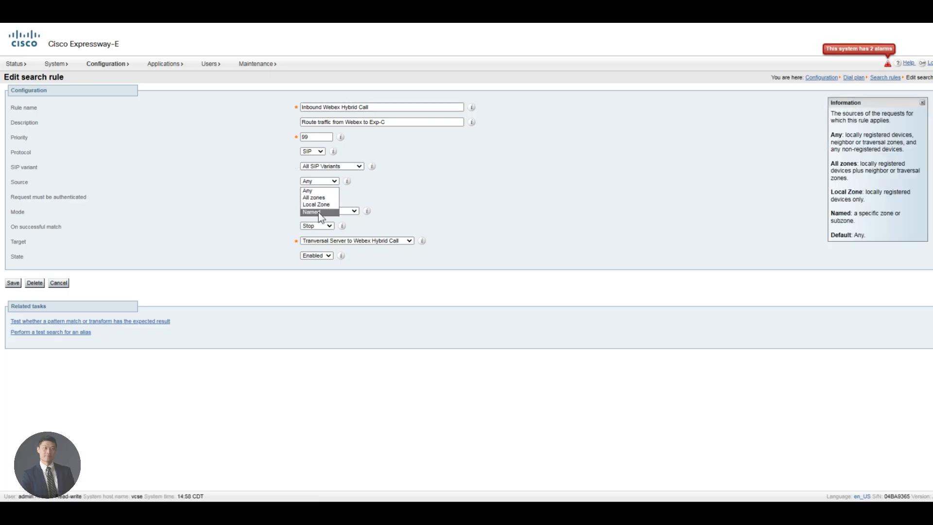
pyautogui.click(319, 212)
pyautogui.click(332, 196)
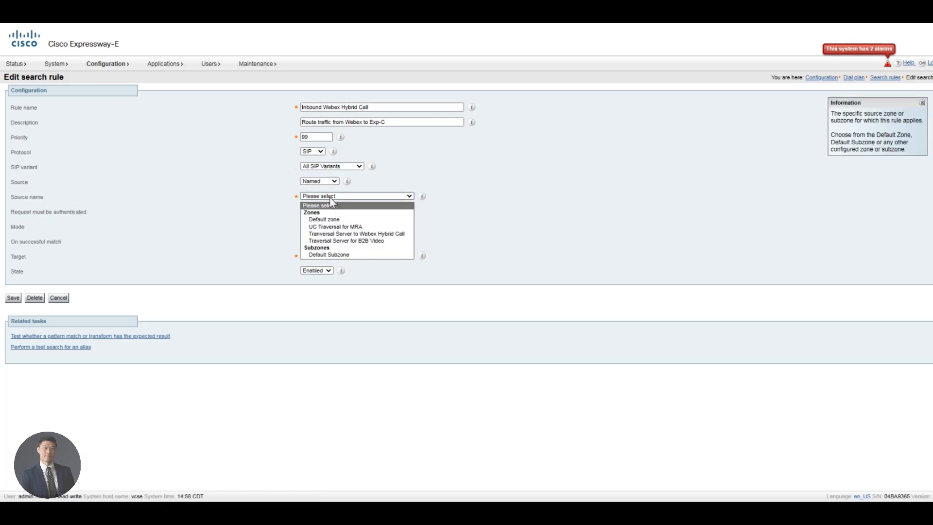
pyautogui.click(369, 234)
pyautogui.click(355, 256)
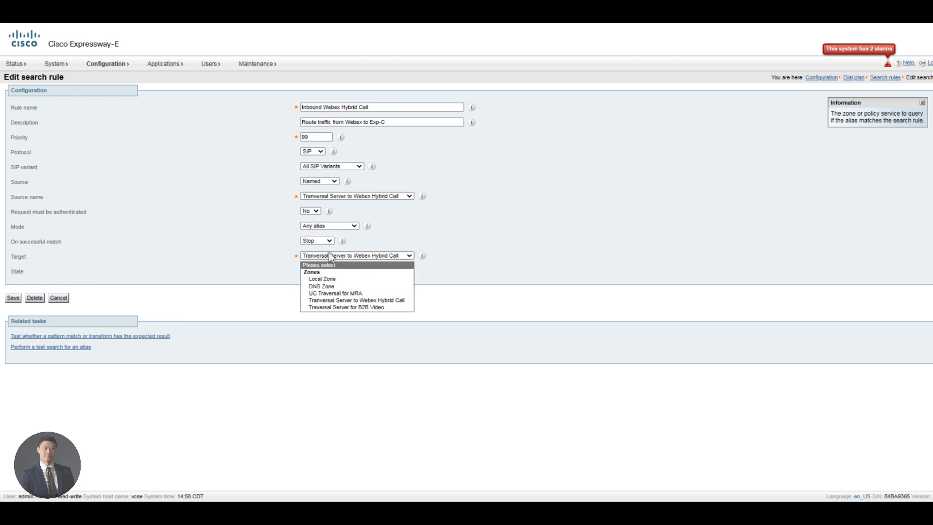
pyautogui.click(319, 242)
pyautogui.click(386, 256)
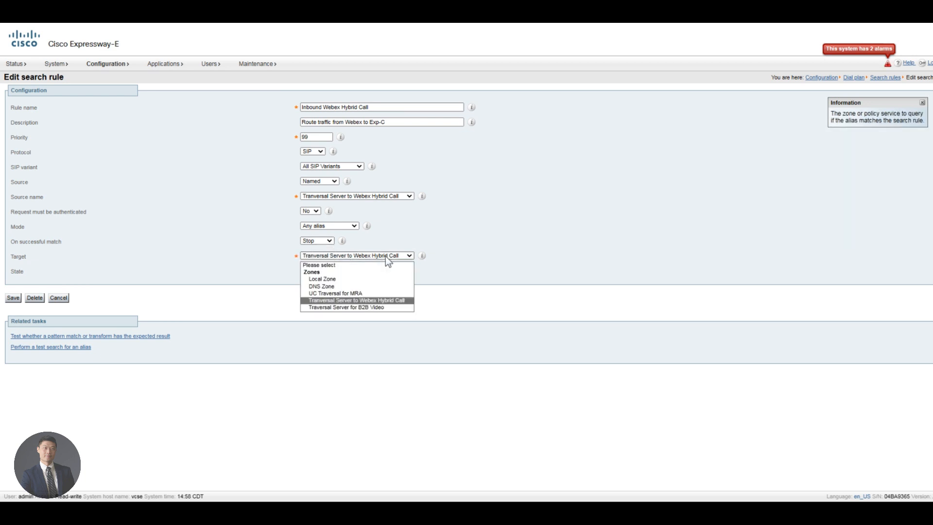
pyautogui.click(362, 282)
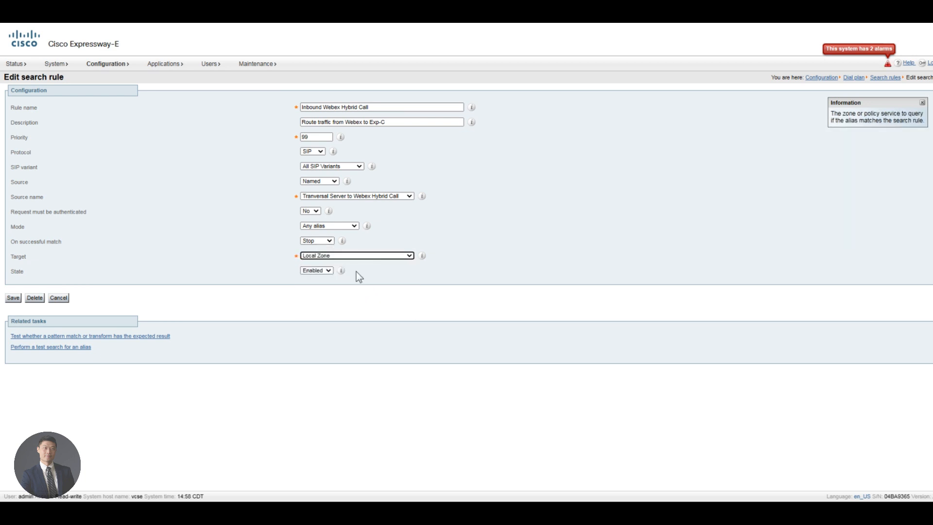
pyautogui.click(331, 258)
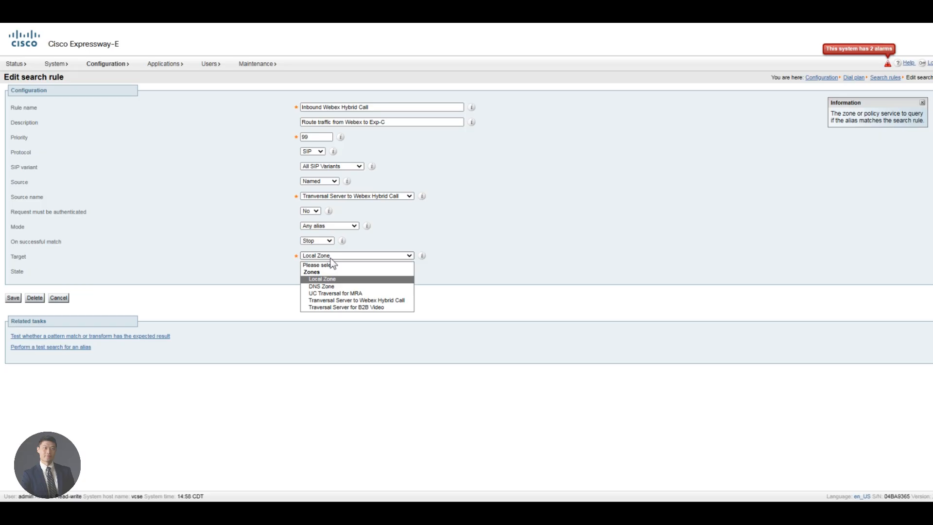
pyautogui.click(331, 258)
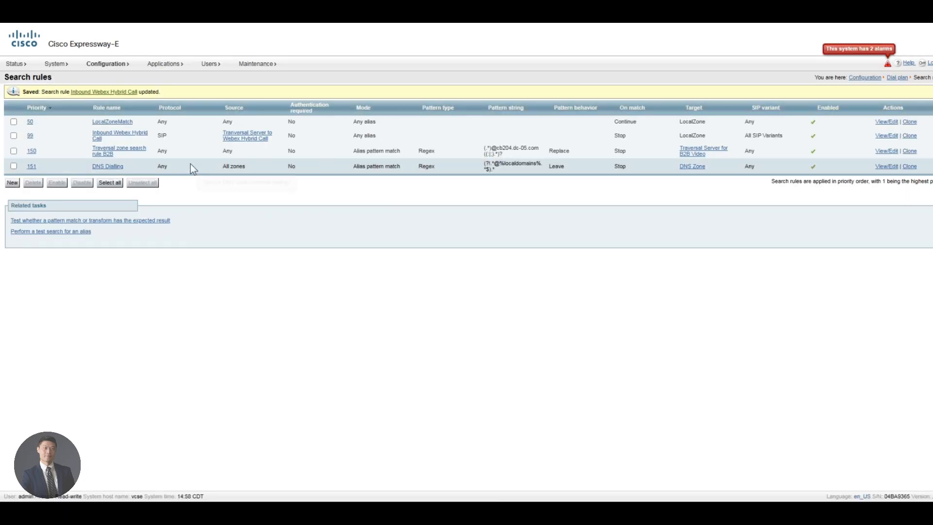
# Step: Restore the rule's target to Tranversal Server to Webex Hybrid Call, save, and begin a new rule
pyautogui.click(120, 134)
pyautogui.click(337, 256)
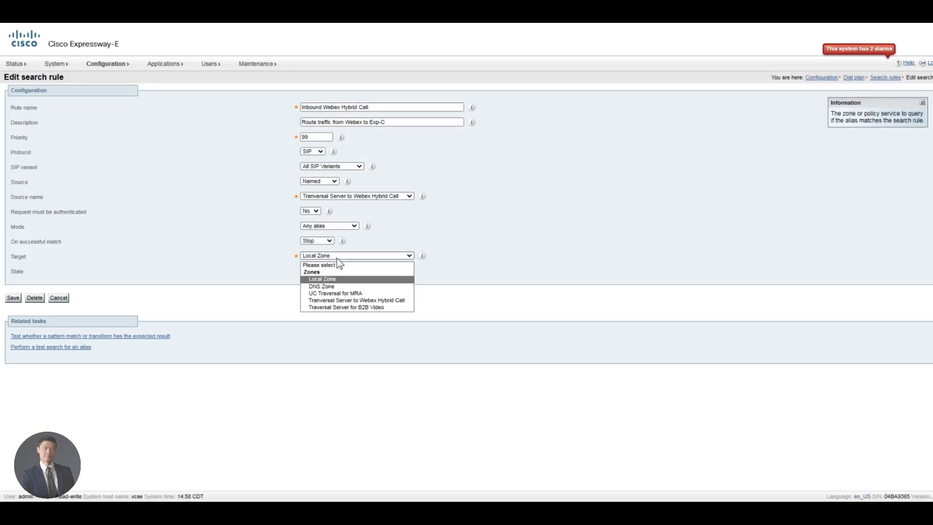
pyautogui.click(343, 301)
pyautogui.click(12, 300)
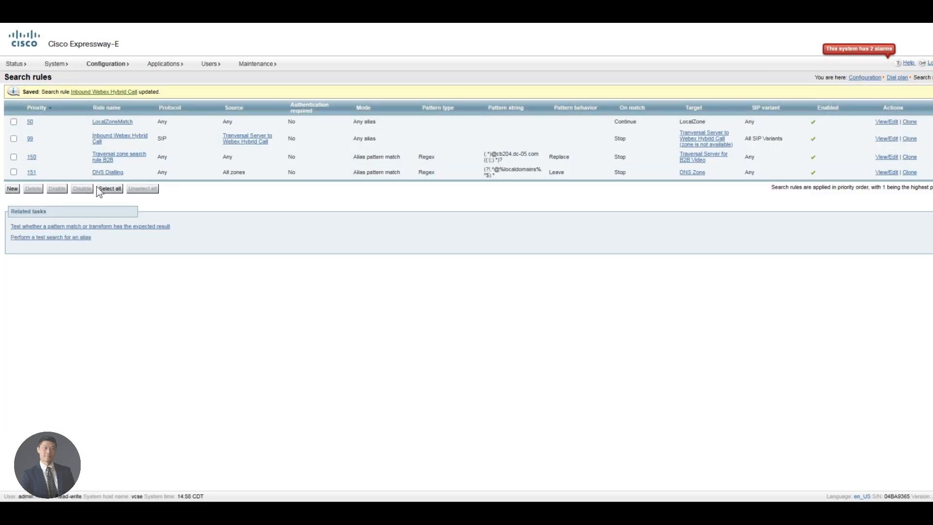
pyautogui.click(12, 189)
# Step: Name the rule 'Outbound Webex Hybrid Call', description 'Route traffic from Unified CM to Webex', priority 99, SIP
pyautogui.click(310, 107)
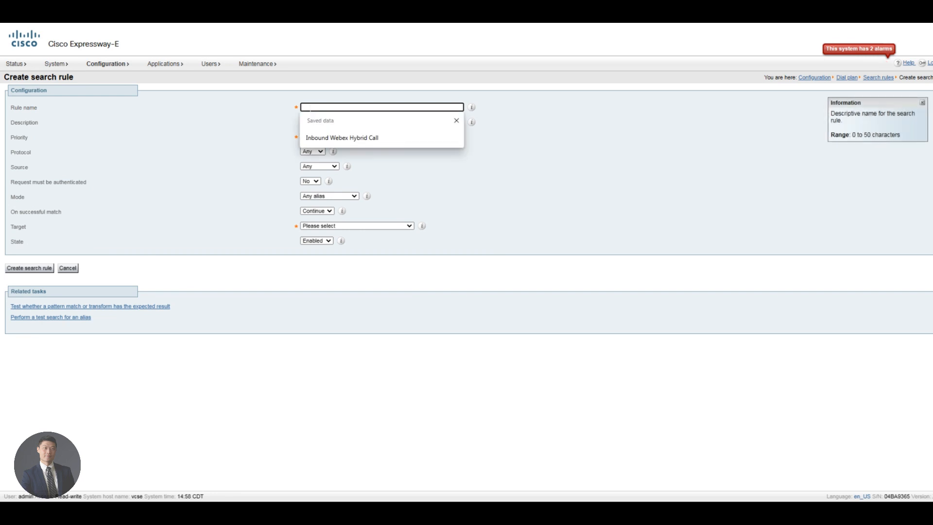
pyautogui.write('Outbound WE')
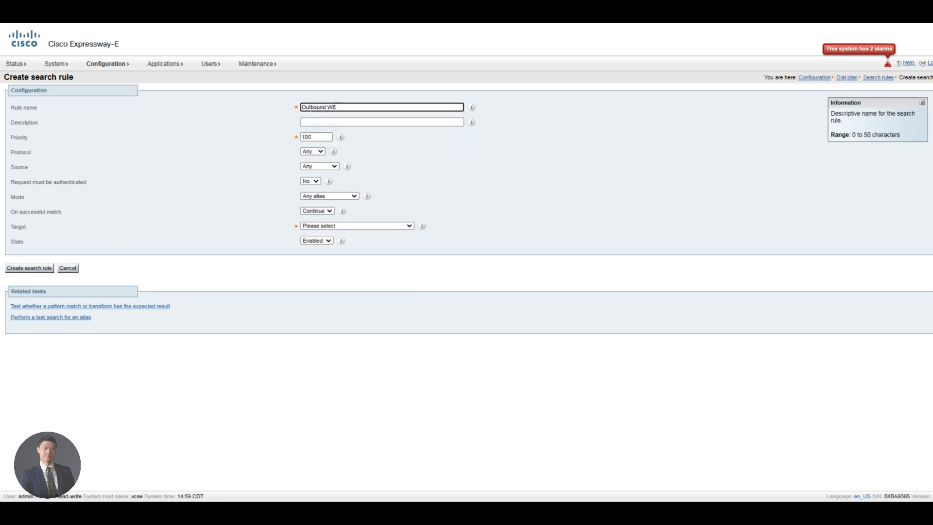
pyautogui.press('BackSpace')
pyautogui.write('ebex Hybrid Call')
pyautogui.press('Tab')
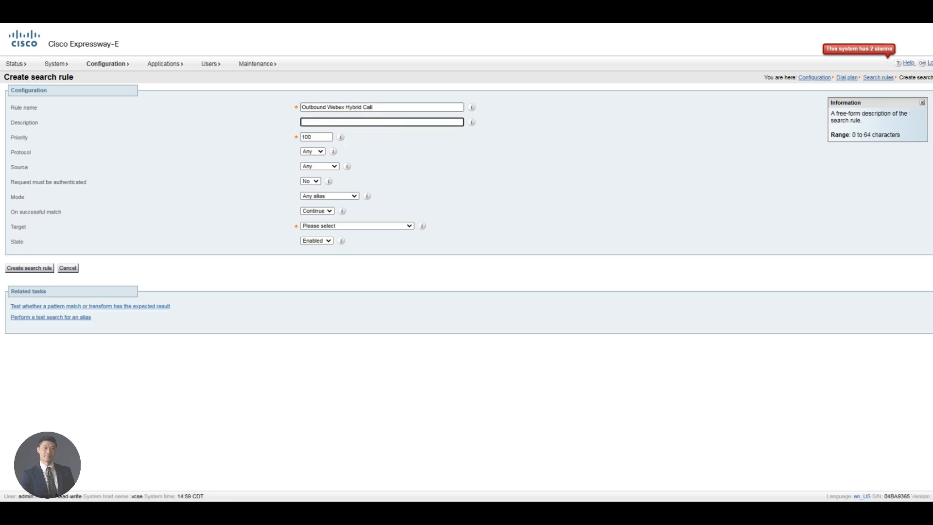
pyautogui.write('Route tra')
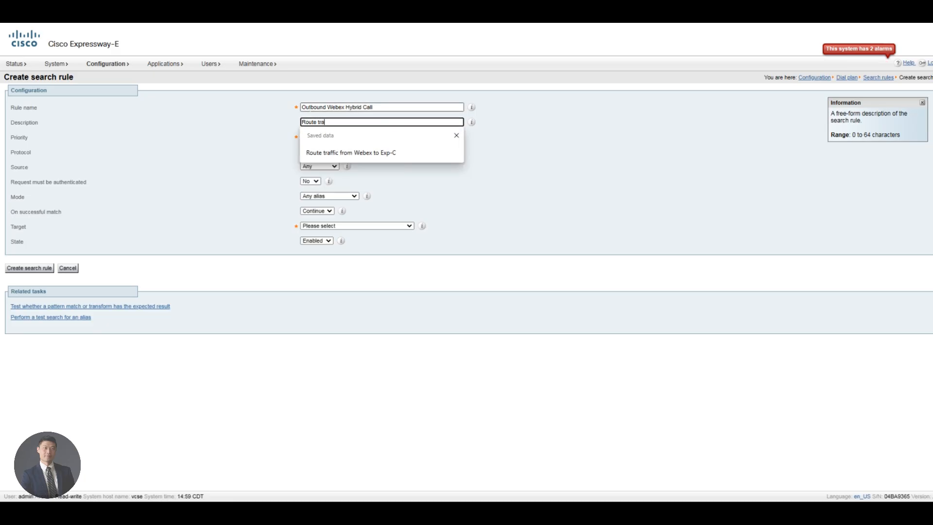
pyautogui.write('ffic from Unified CM to W')
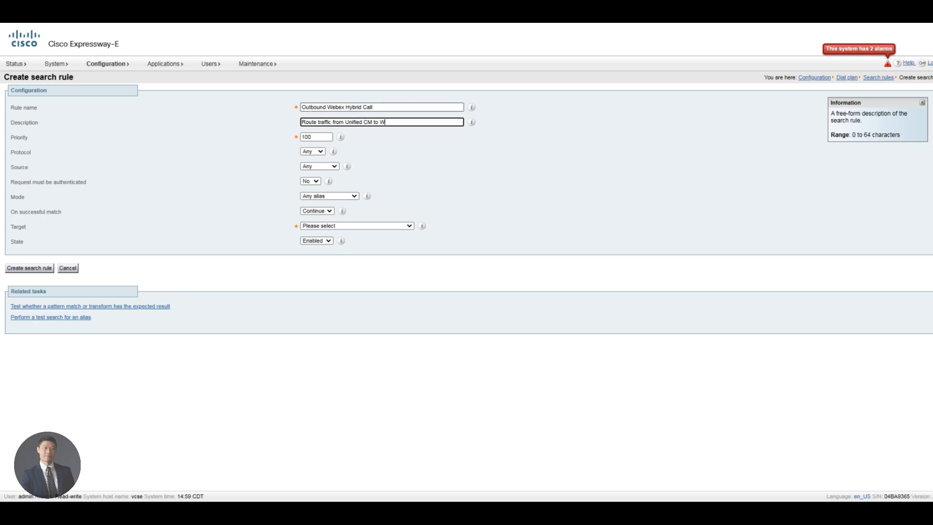
pyautogui.write('ebex')
pyautogui.press('Tab')
pyautogui.write('99')
pyautogui.press('Tab')
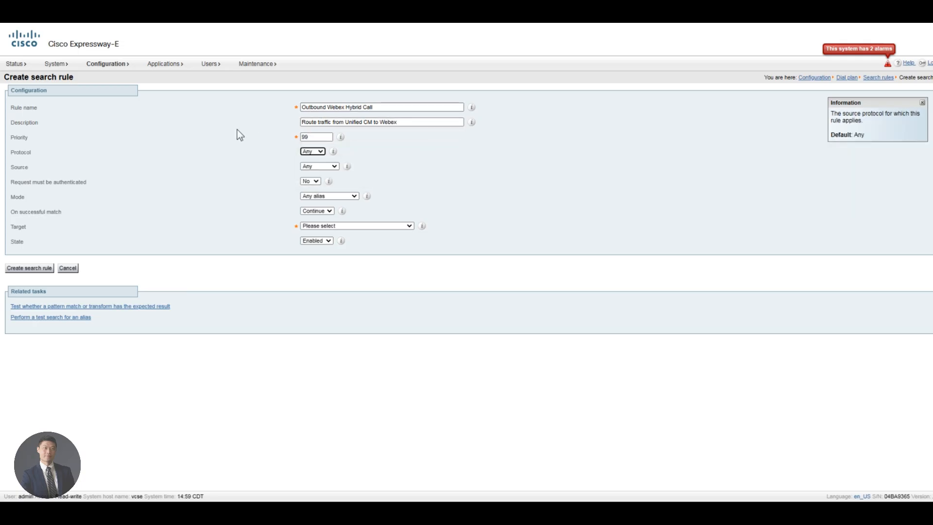
pyautogui.press('s')
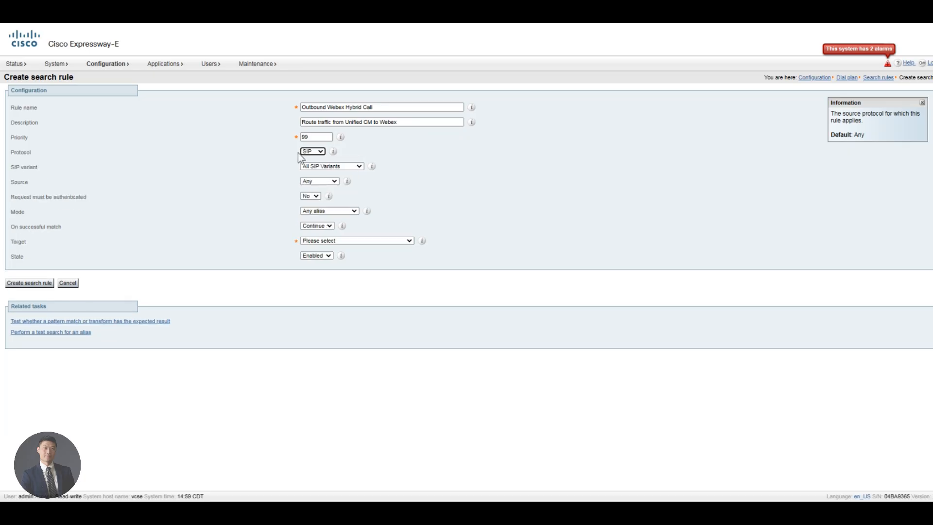
# Step: Set its source to the named zone Tranversal Server to Webex Hybrid Call
pyautogui.click(323, 182)
pyautogui.click(334, 188)
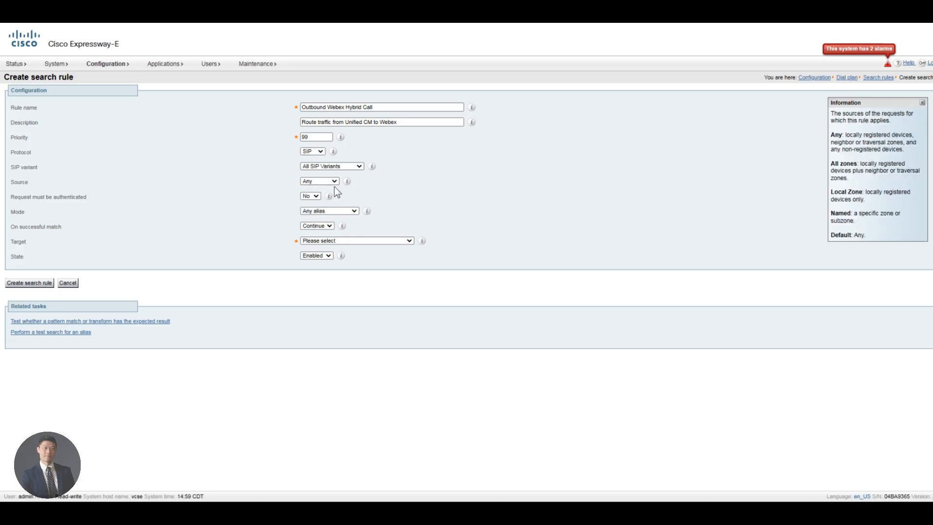
pyautogui.click(326, 181)
pyautogui.click(325, 210)
pyautogui.click(327, 196)
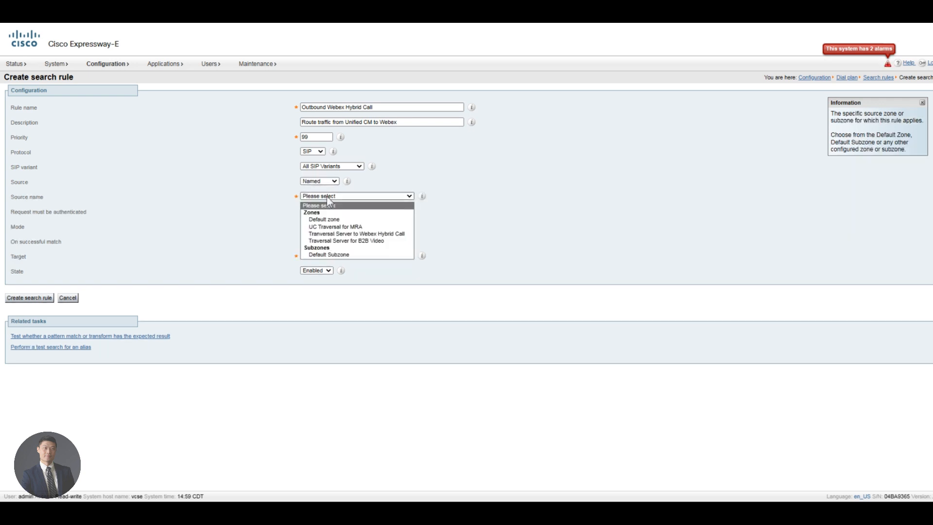
pyautogui.click(349, 234)
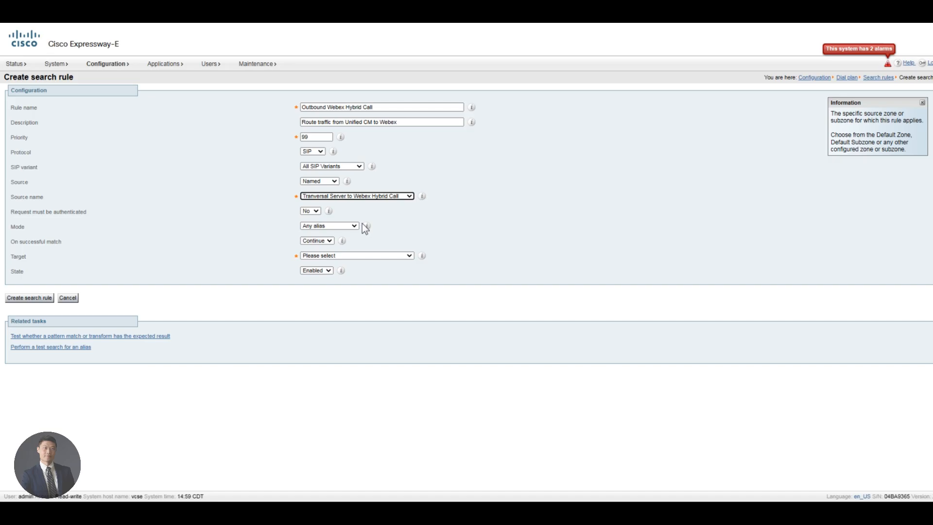
# Step: Switch the rule to alias pattern match with the Regex pattern type
pyautogui.click(325, 227)
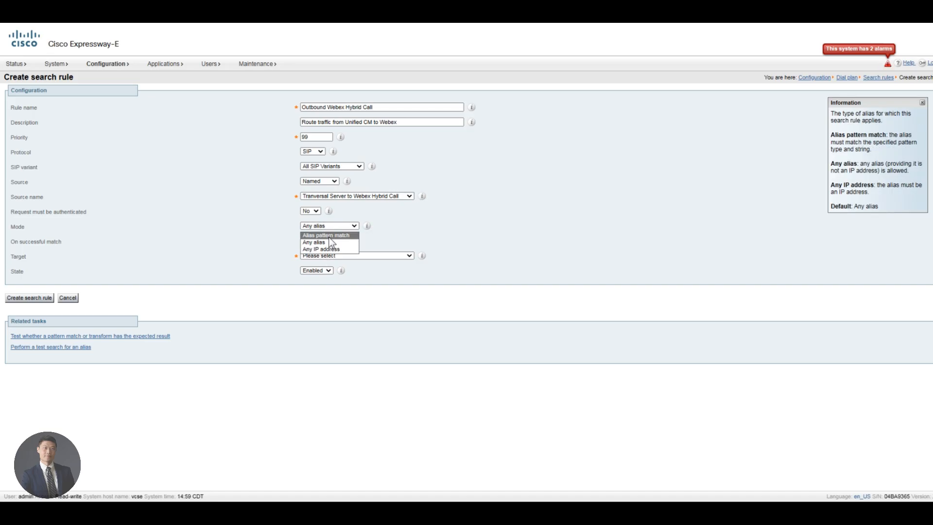
pyautogui.click(330, 236)
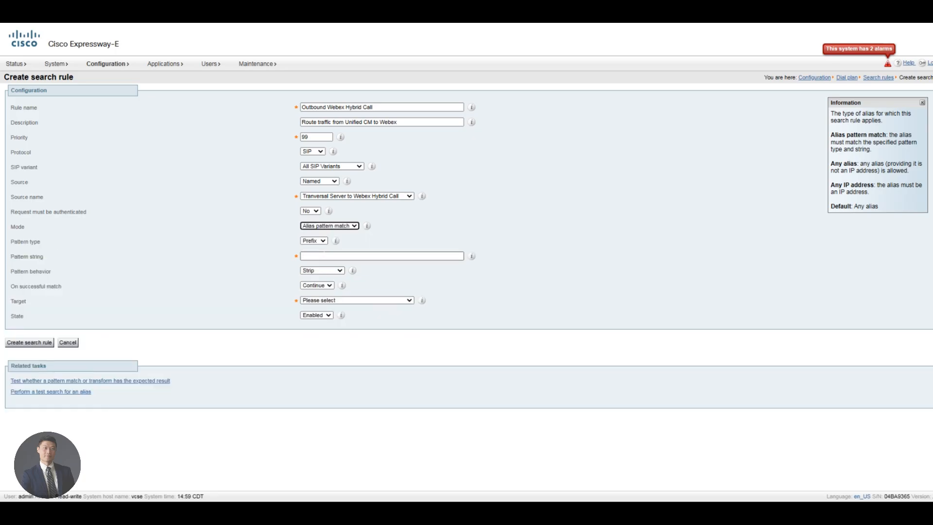
pyautogui.click(315, 242)
pyautogui.click(364, 243)
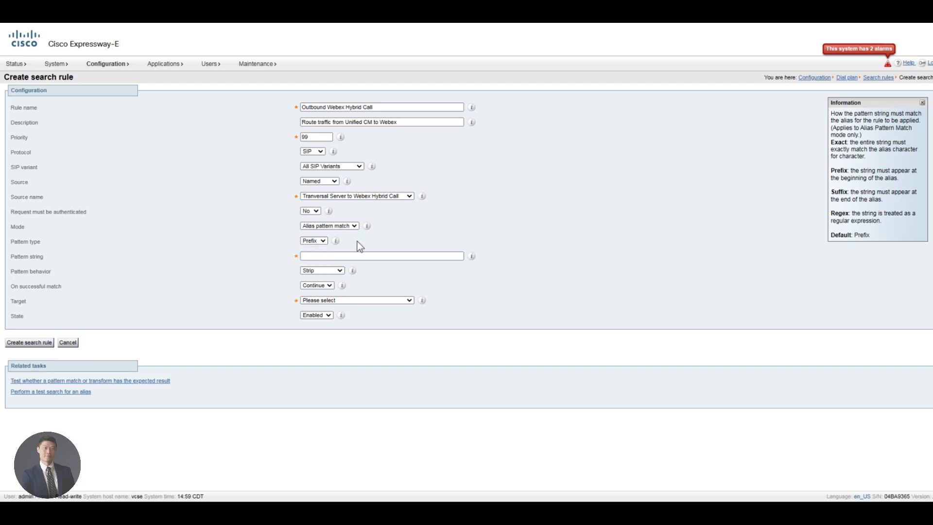
pyautogui.click(314, 240)
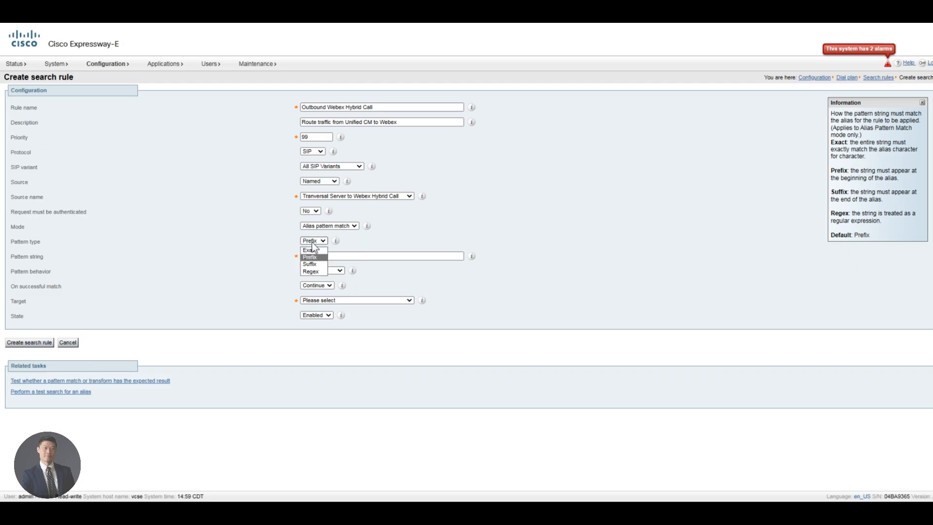
pyautogui.click(317, 271)
pyautogui.click(337, 256)
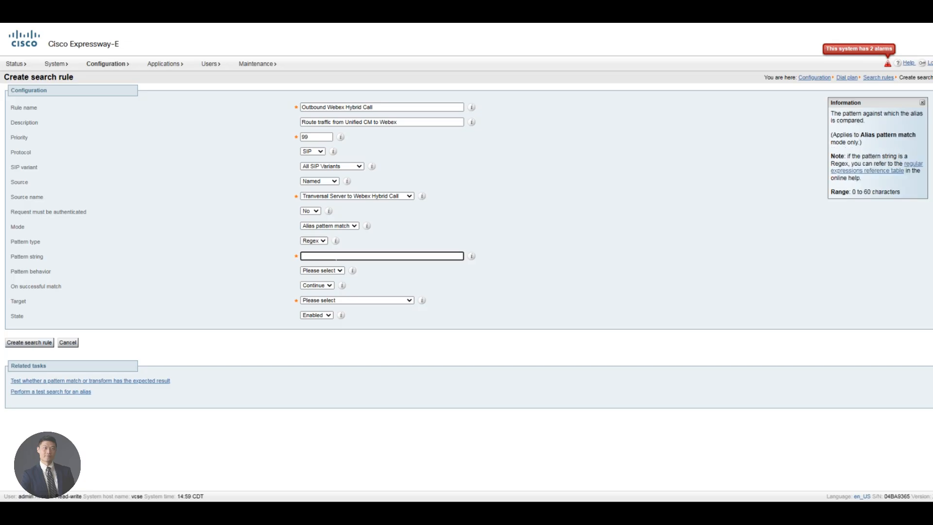
# Step: Enter the Regex pattern string matching calls/rooms.webex.com aliases
pyautogui.write('.+@.+\\.calls|rooms)\\.webex\\.com.*')
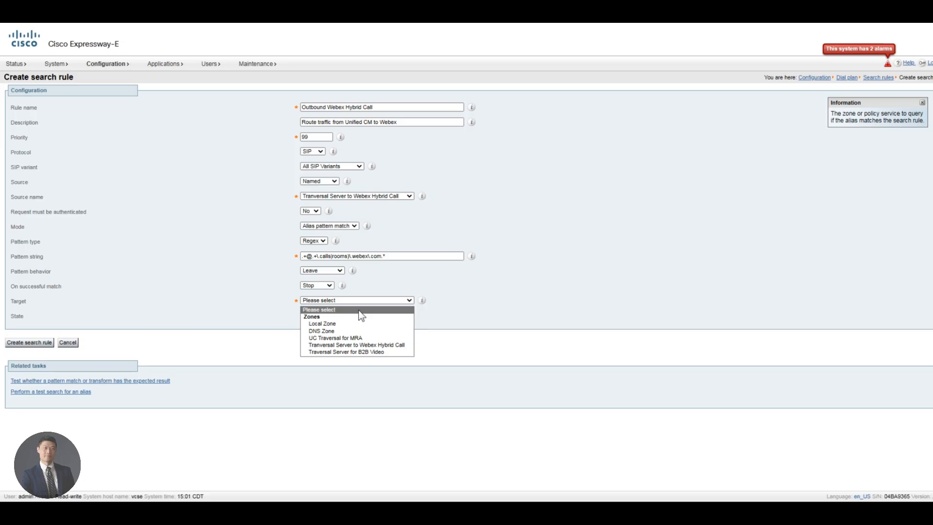
# Step: Target Tranversal Server to Webex Hybrid Call, add the missing '(' to the pattern, and create the rule
pyautogui.click(356, 344)
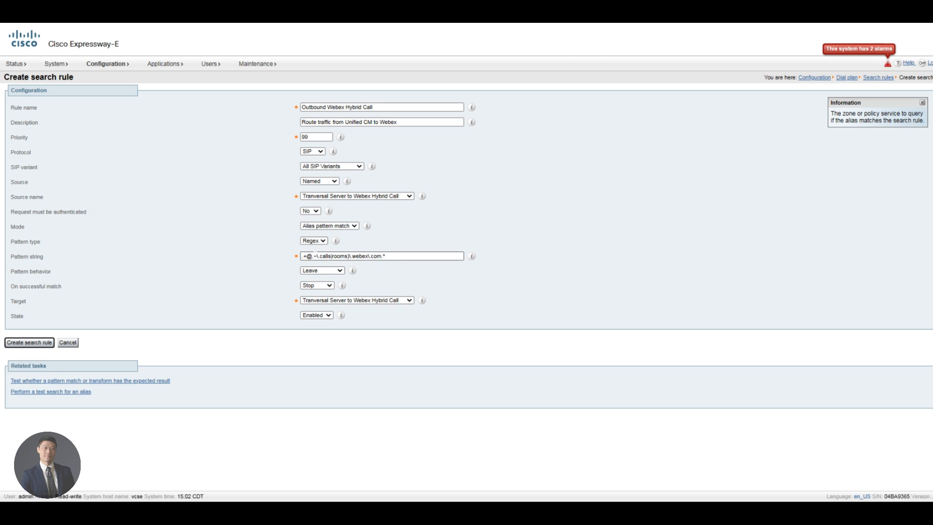
pyautogui.click(354, 258)
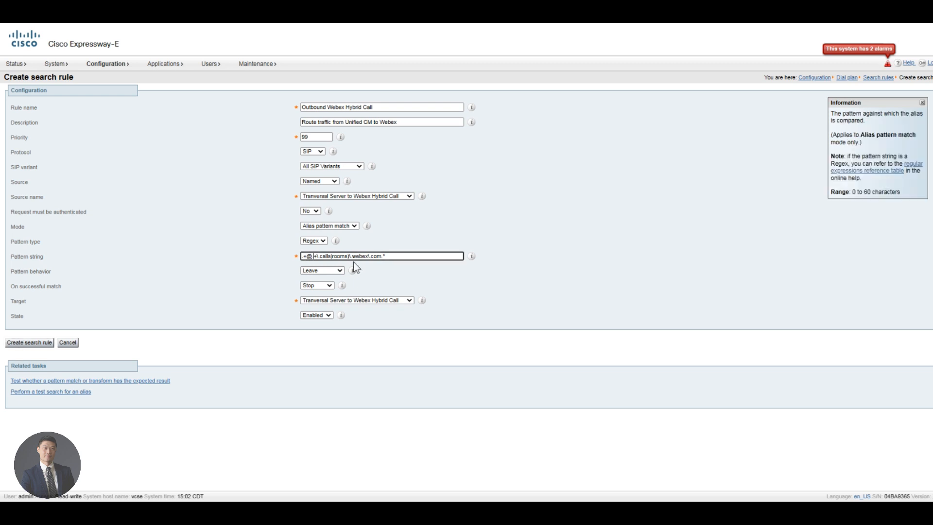
pyautogui.press('Right')
pyautogui.press('Right')
pyautogui.hotkey('ctrl', 'l')
pyautogui.write('(')
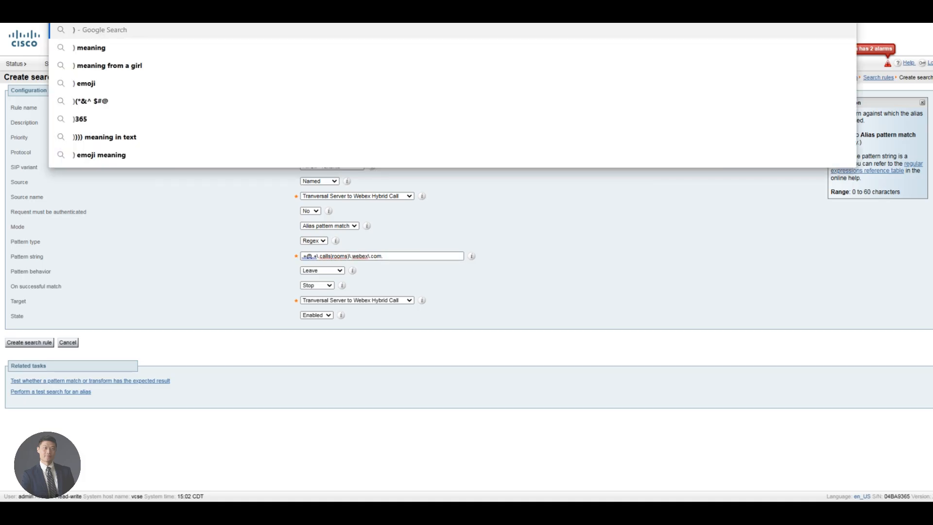
pyautogui.press('BackSpace')
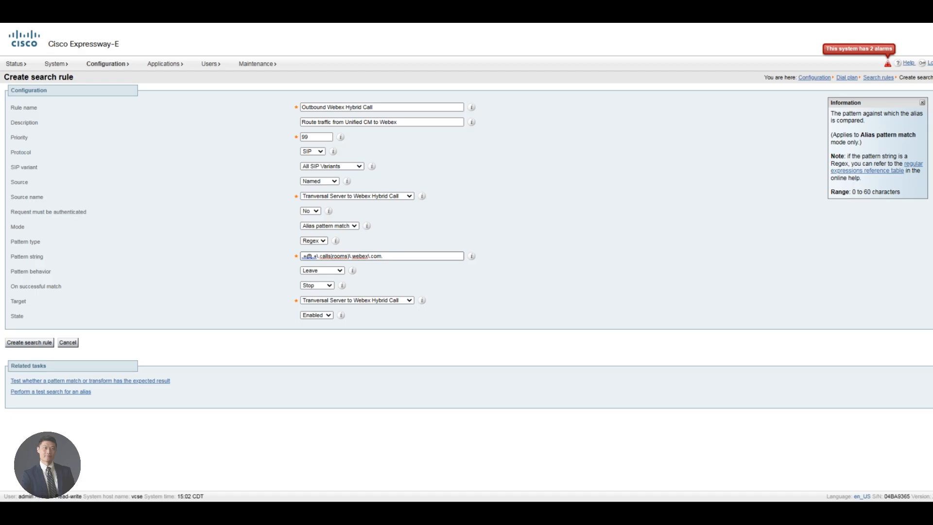
pyautogui.click(320, 256)
pyautogui.write('(')
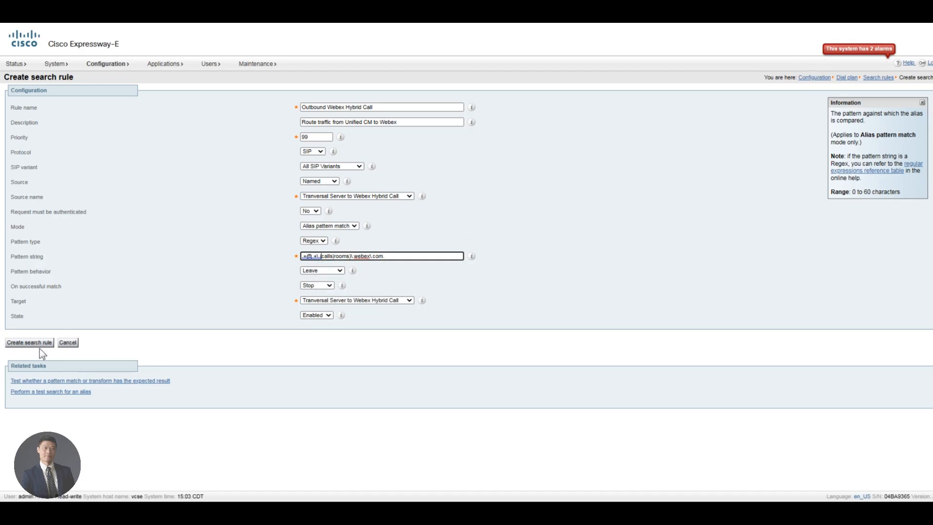
pyautogui.click(52, 343)
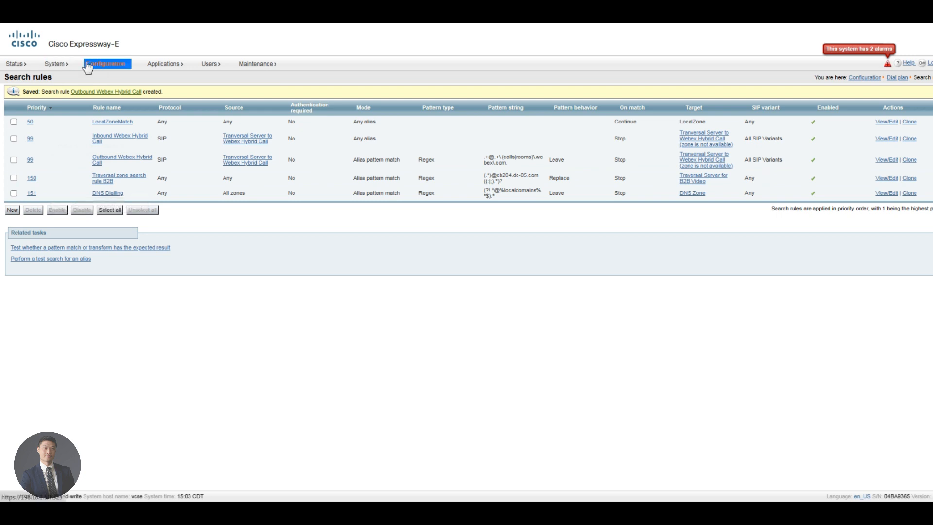
# Step: Add a call policy rule allowing calls from zone Tranversal Server to Webex Hybrid Call to destination .*
pyautogui.moveTo(88, 67)
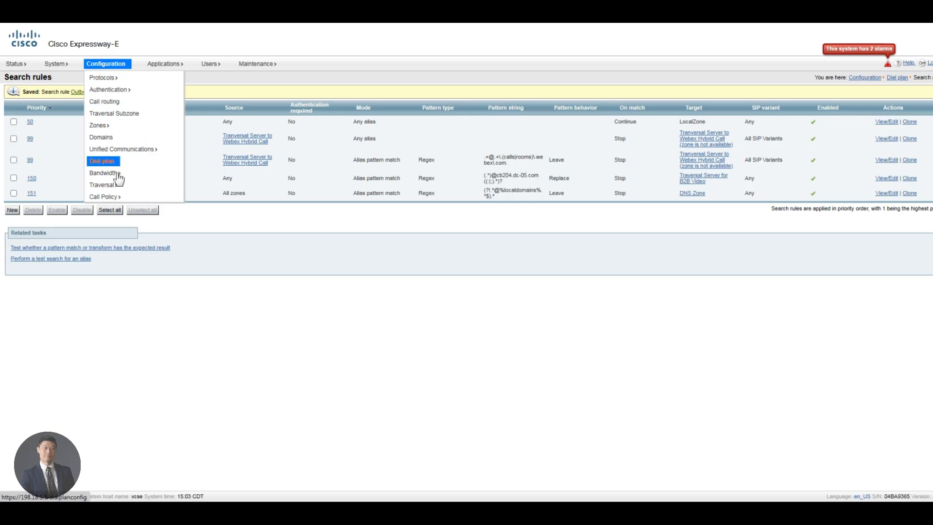
pyautogui.moveTo(119, 95)
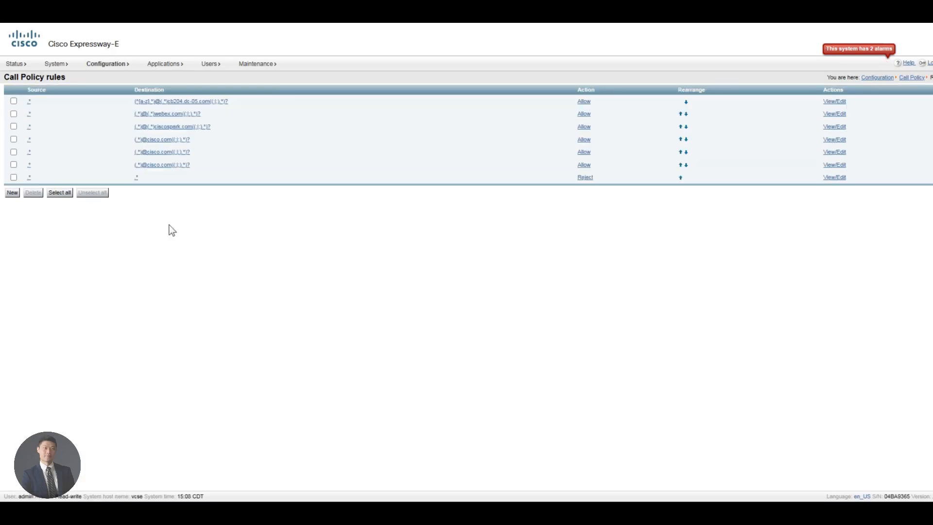
pyautogui.click(18, 193)
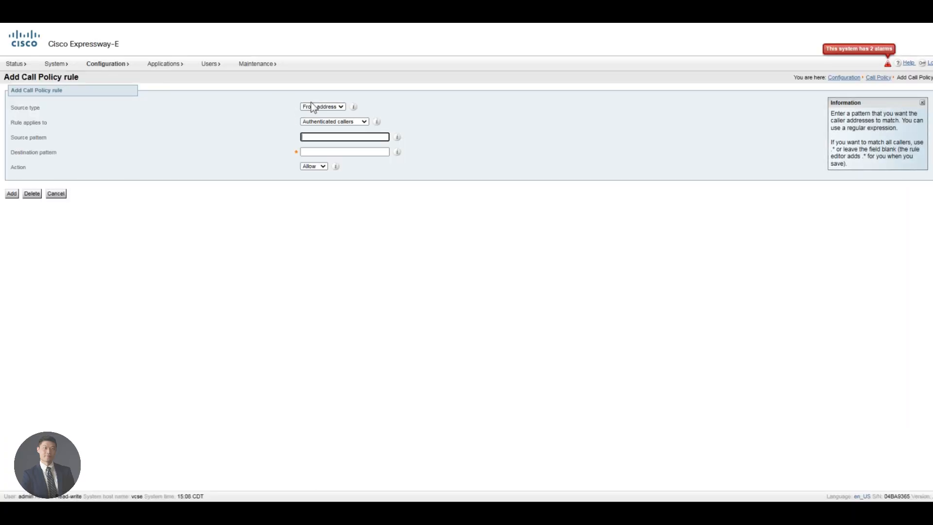
pyautogui.click(311, 107)
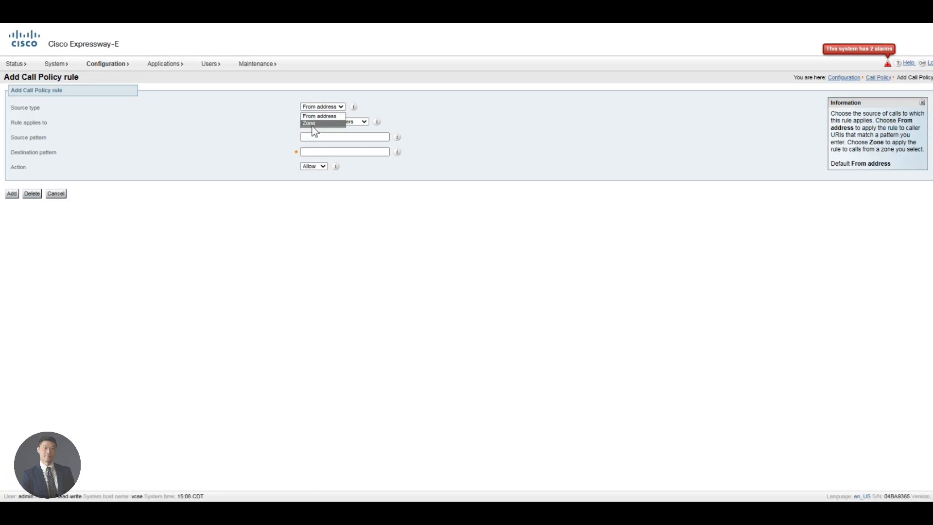
pyautogui.click(320, 124)
pyautogui.click(328, 122)
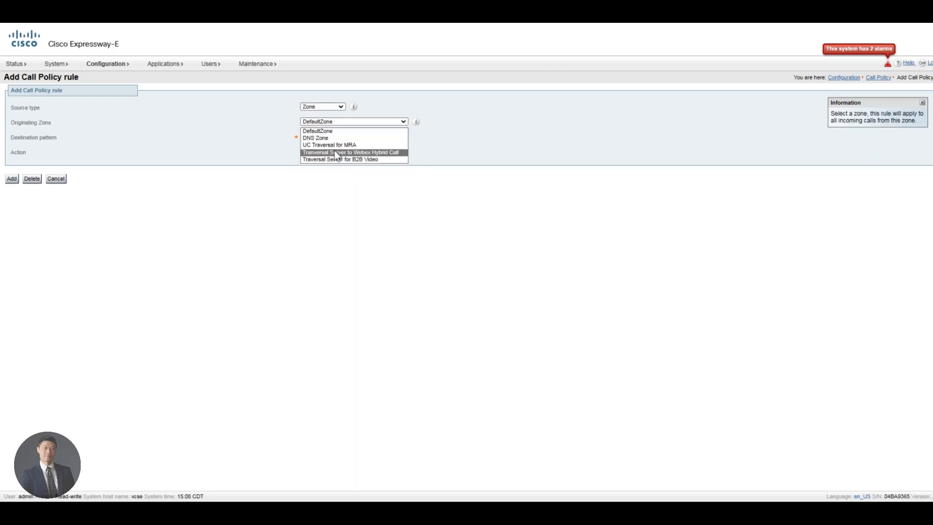
pyautogui.click(332, 145)
pyautogui.press('Tab')
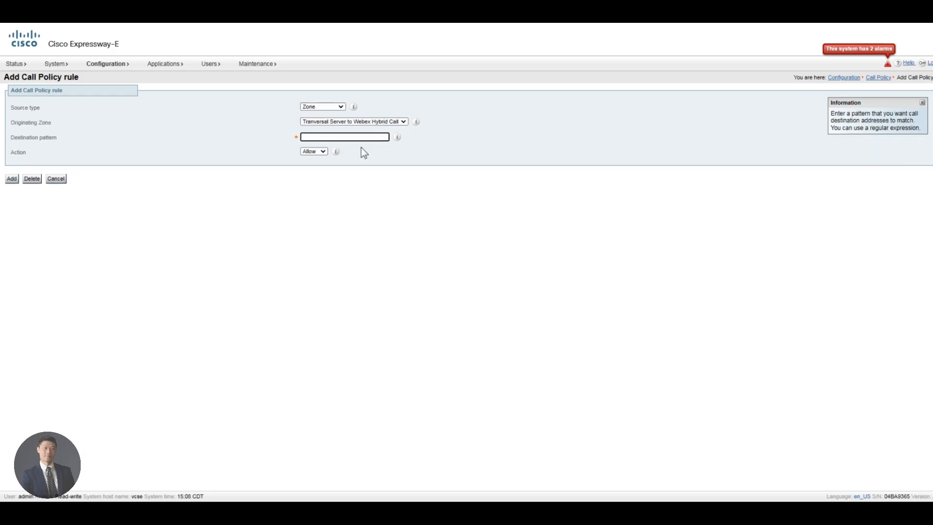
pyautogui.write('.*')
pyautogui.click(13, 180)
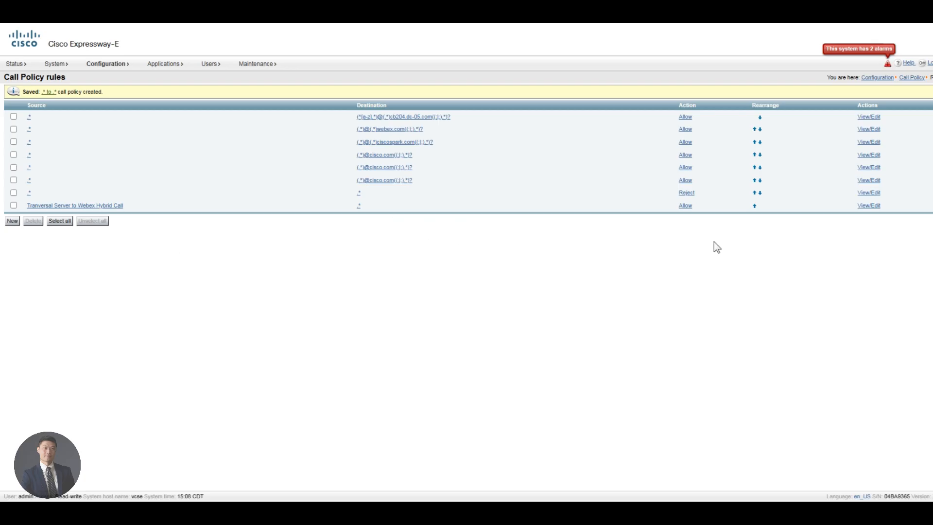
# Step: Move the new call policy rule up above the catch-all Reject rule
pyautogui.click(754, 206)
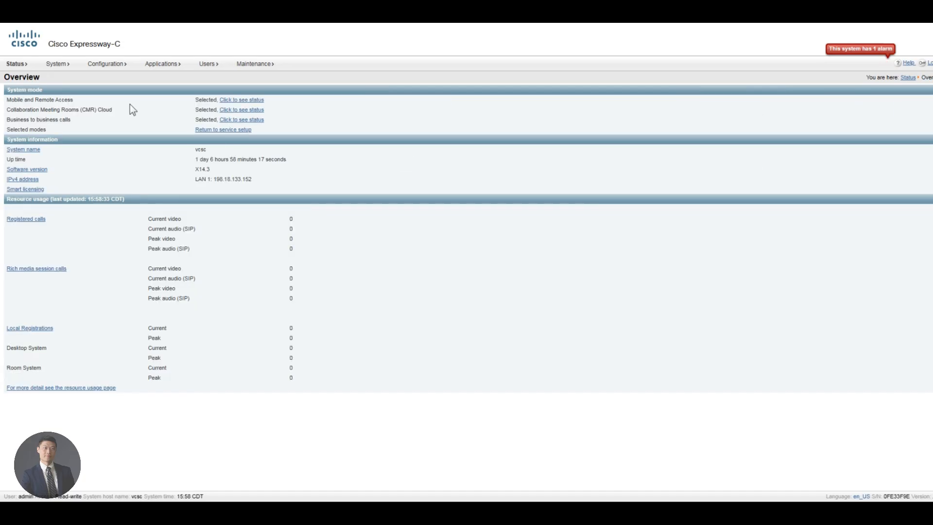
# Step: Go to the Expressway-C Zones list and start creating a new zone
pyautogui.moveTo(106, 72)
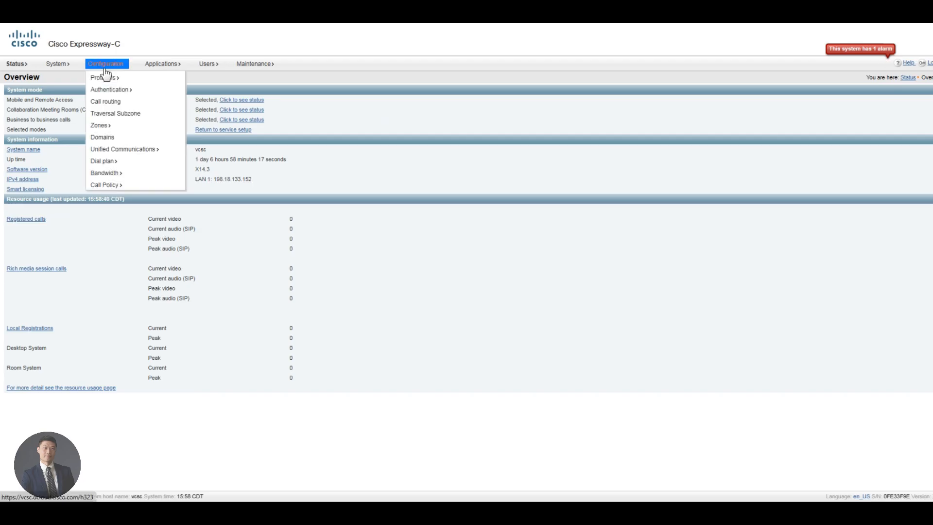
pyautogui.moveTo(104, 128)
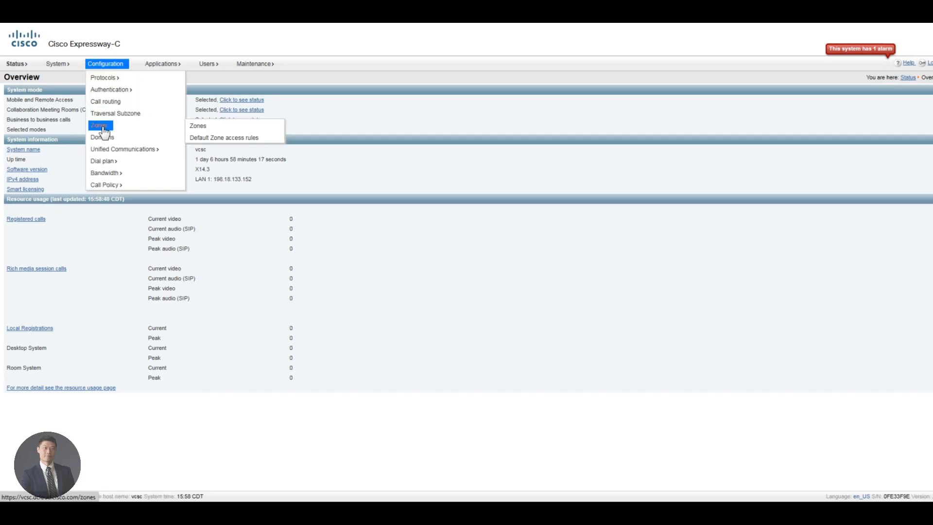
pyautogui.click(212, 127)
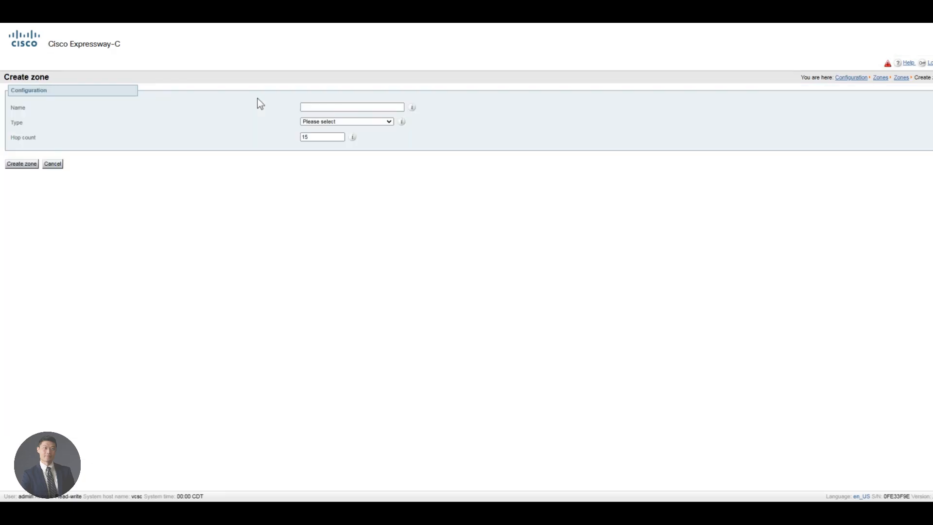
pyautogui.click(313, 107)
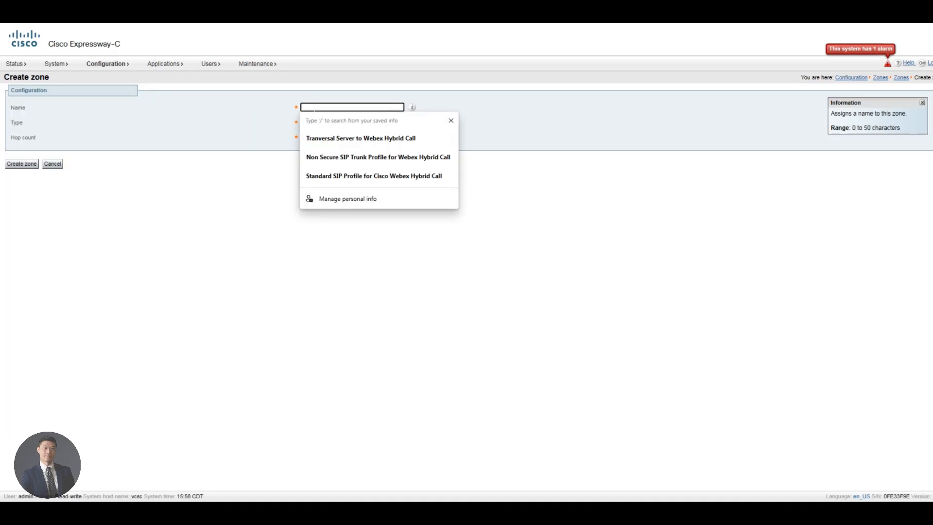
# Step: Name the zone 'Traversal Client for Webex Hybrid call', correcting the Client and Webex spellings
pyautogui.write('Tr')
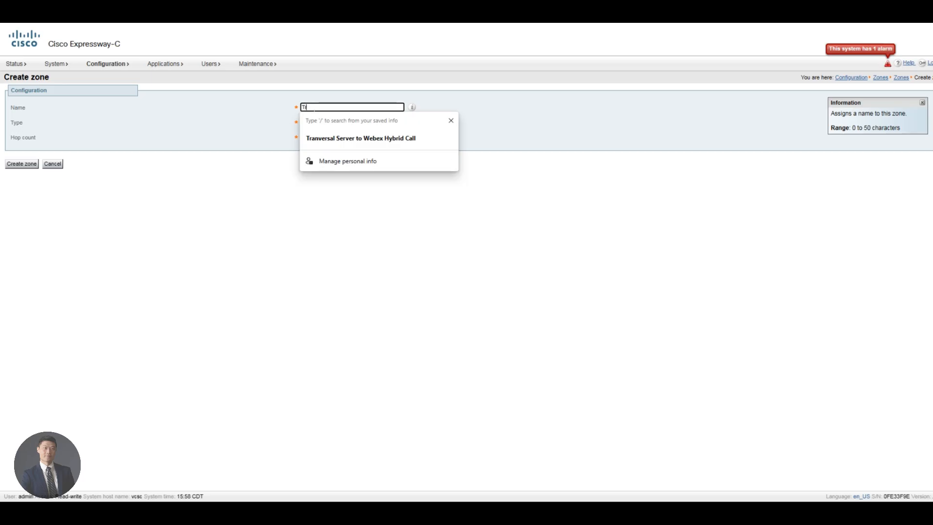
pyautogui.write('aversal CLien')
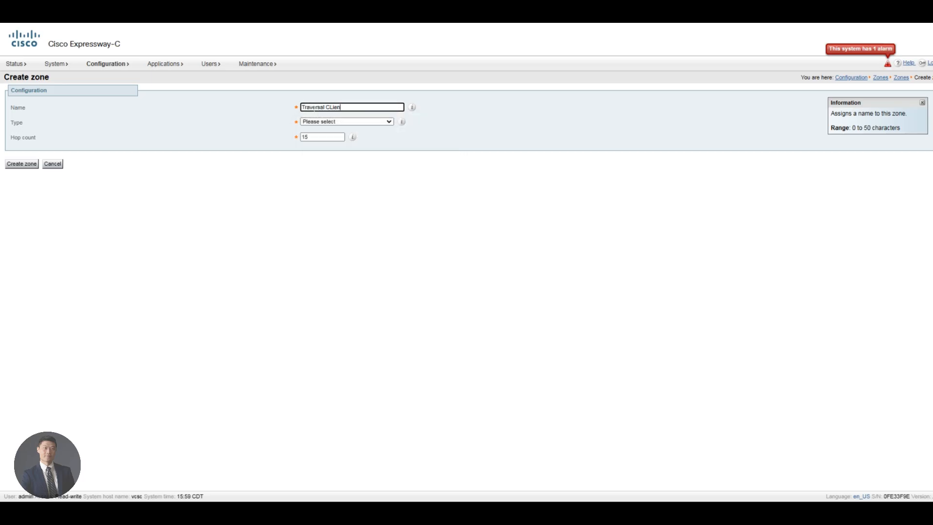
pyautogui.write('t for WEbex Hybrid call')
pyautogui.rightClick(335, 107)
pyautogui.click(363, 112)
pyautogui.rightClick(357, 107)
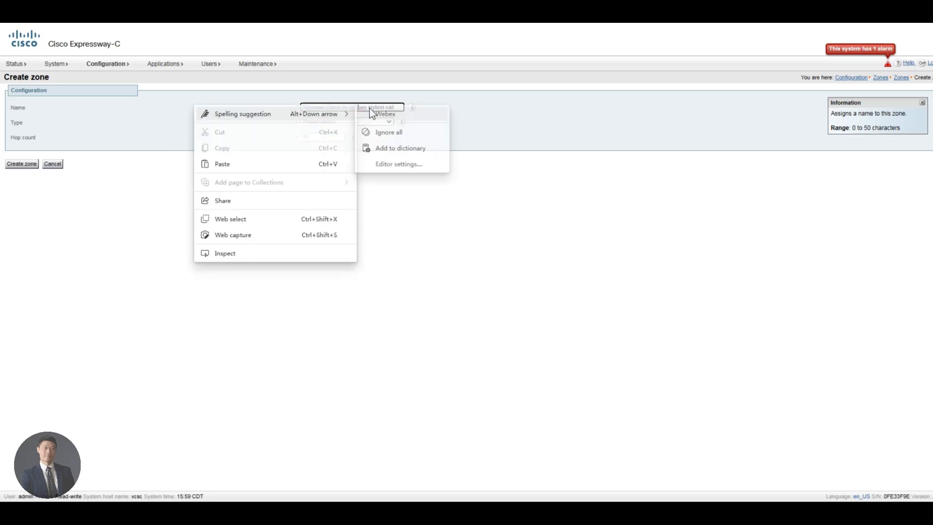
pyautogui.click(370, 113)
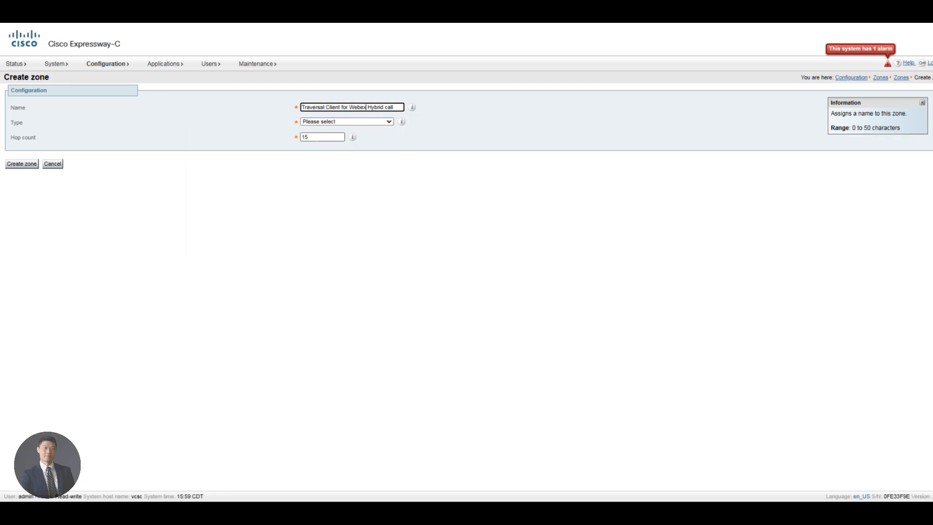
pyautogui.click(335, 121)
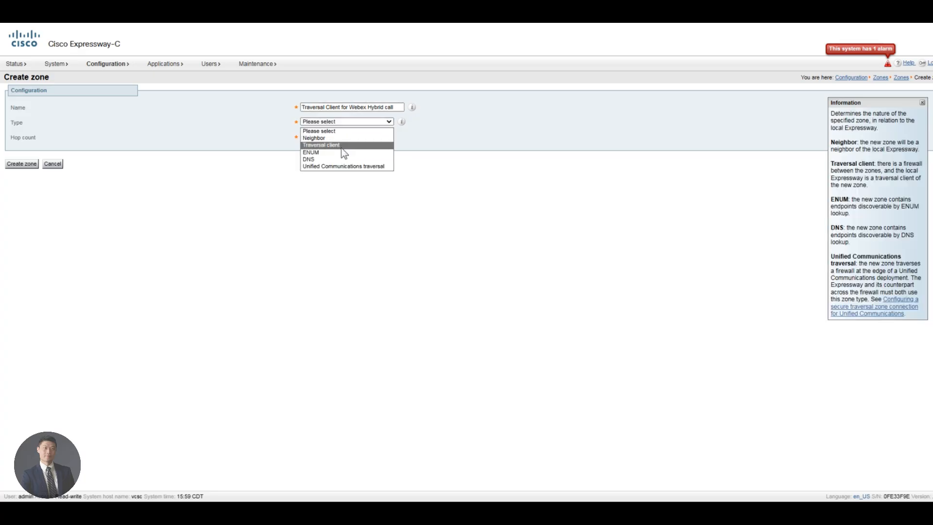
# Step: Make the zone a Traversal client with the connection username and password, H.323 off, SIP port 7005
pyautogui.click(343, 145)
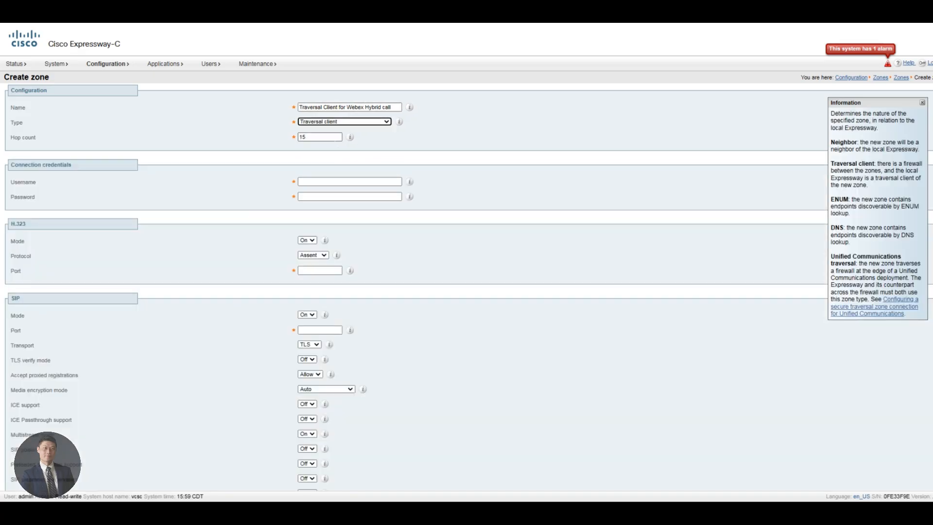
pyautogui.click(329, 181)
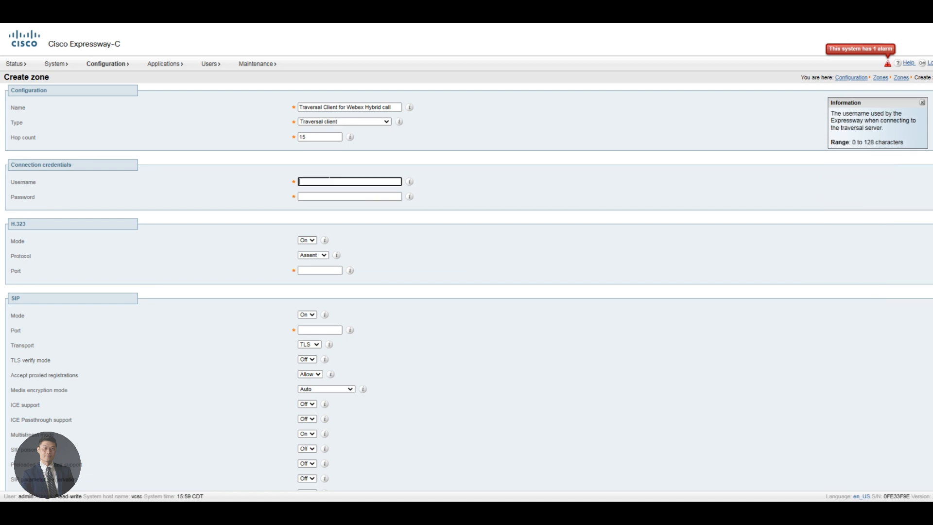
pyautogui.write('cisco')
pyautogui.press('Tab')
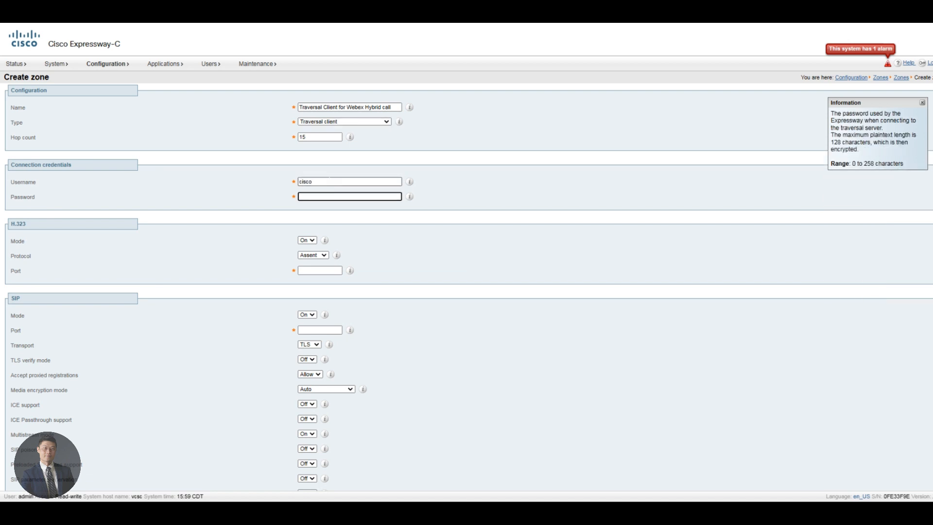
pyautogui.write('**********')
pyautogui.click(306, 241)
pyautogui.click(305, 256)
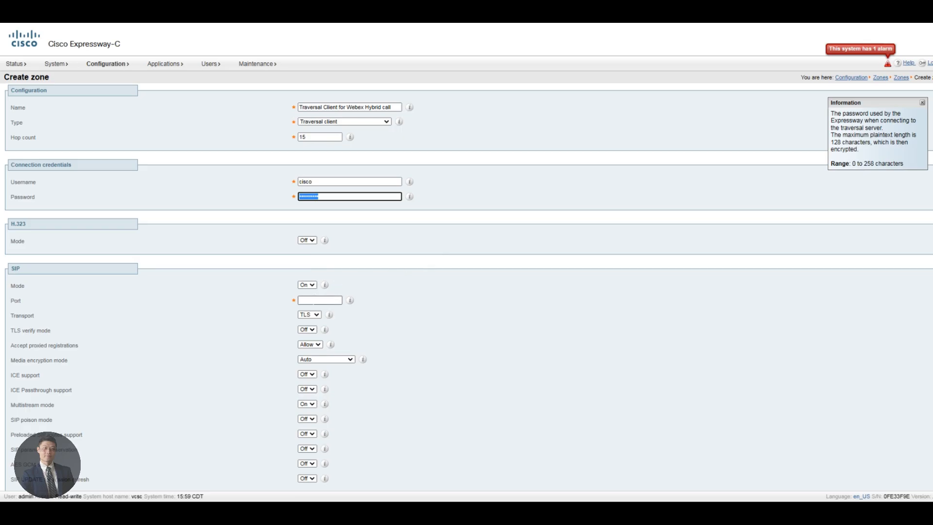
pyautogui.click(319, 301)
pyautogui.write('7005')
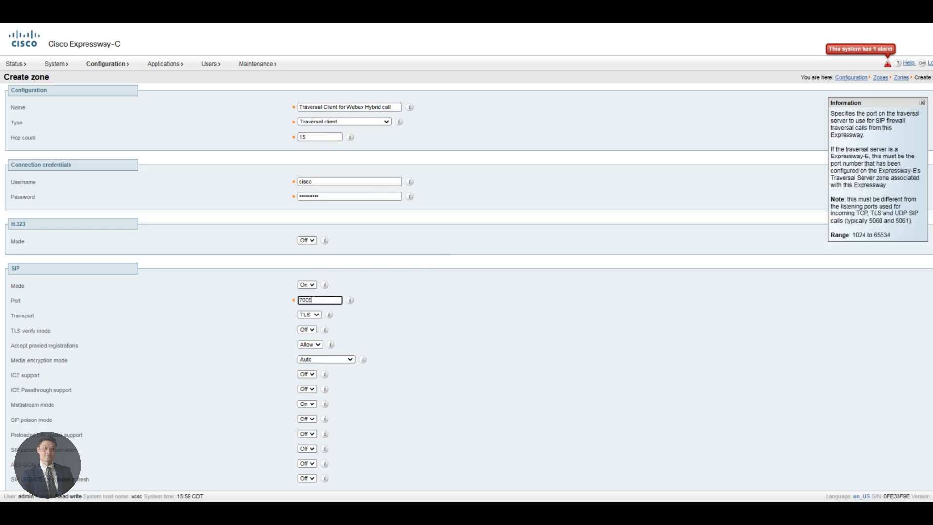
# Step: Turn TLS verify mode On, deny proxied registrations, and set media encryption to Force encrypted
pyautogui.scroll(-1, 352, 311)
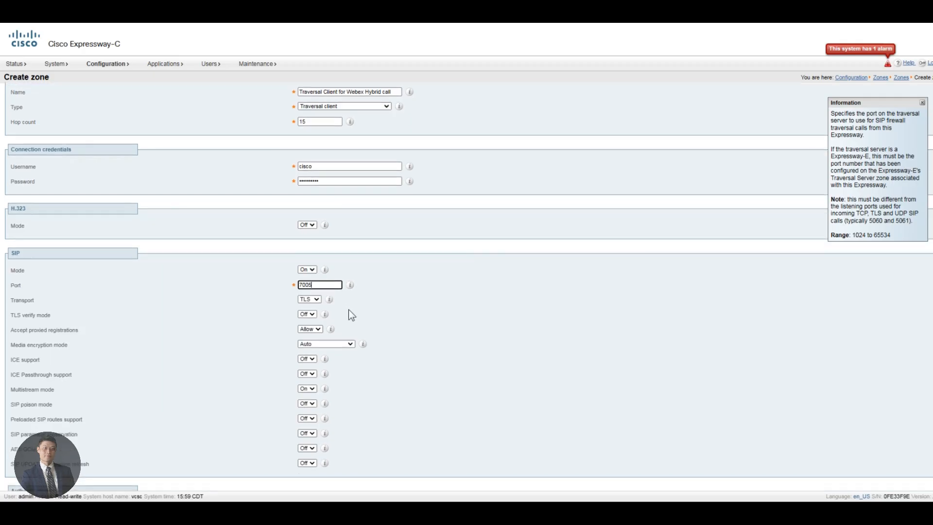
pyautogui.click(310, 314)
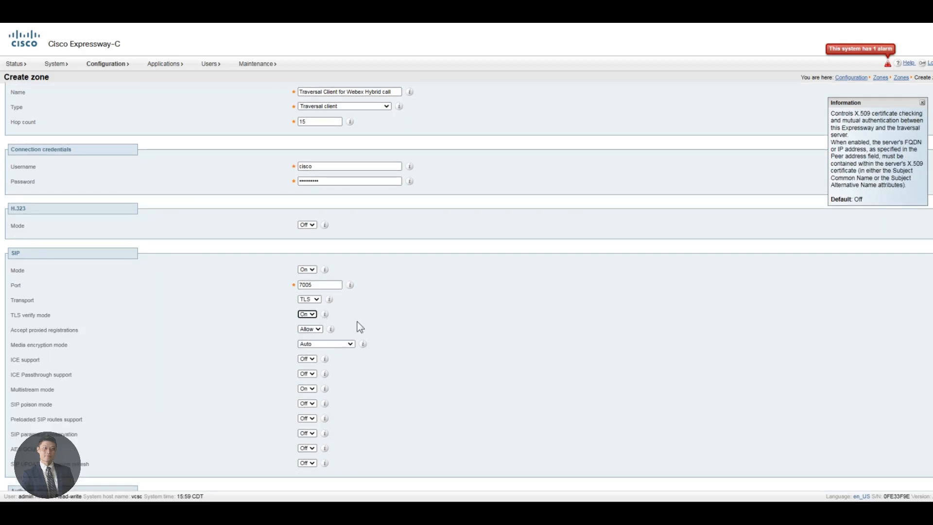
pyautogui.click(317, 331)
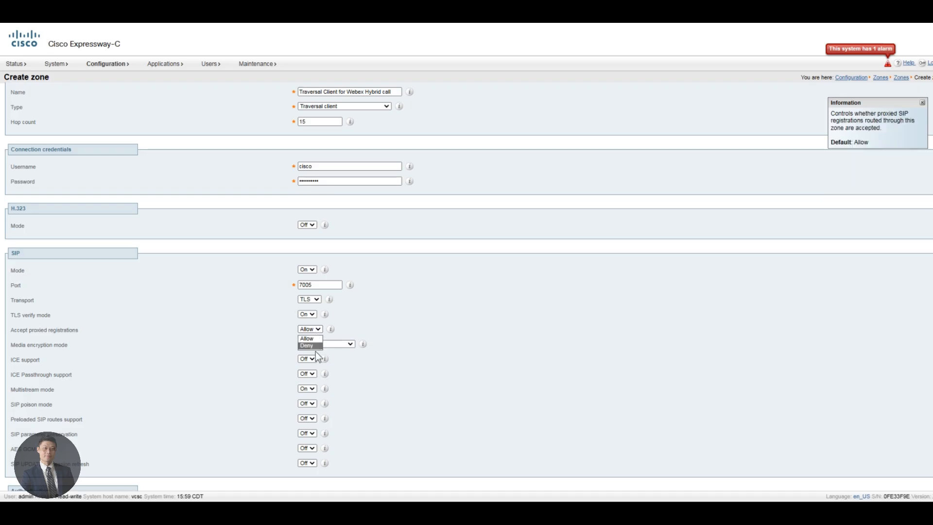
pyautogui.click(311, 346)
pyautogui.tripleClick(13, 330)
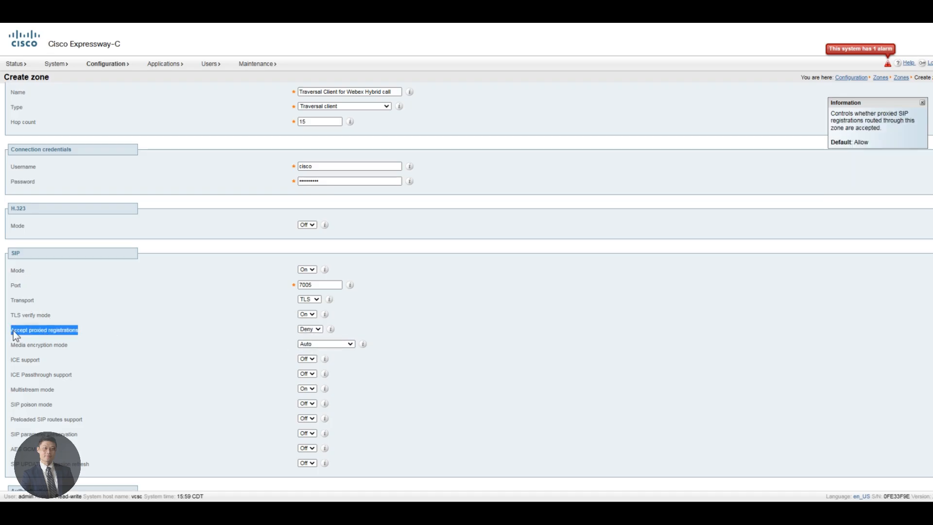
pyautogui.click(104, 337)
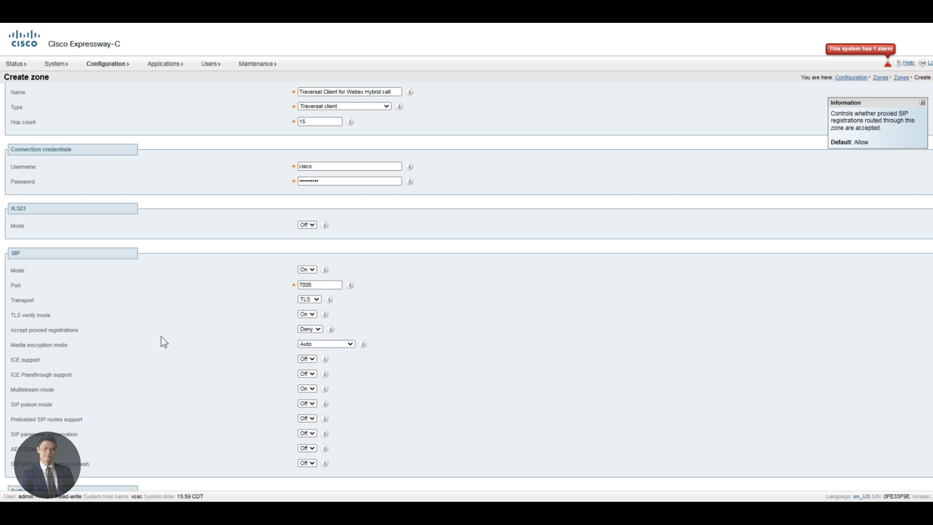
pyautogui.click(334, 345)
pyautogui.click(325, 354)
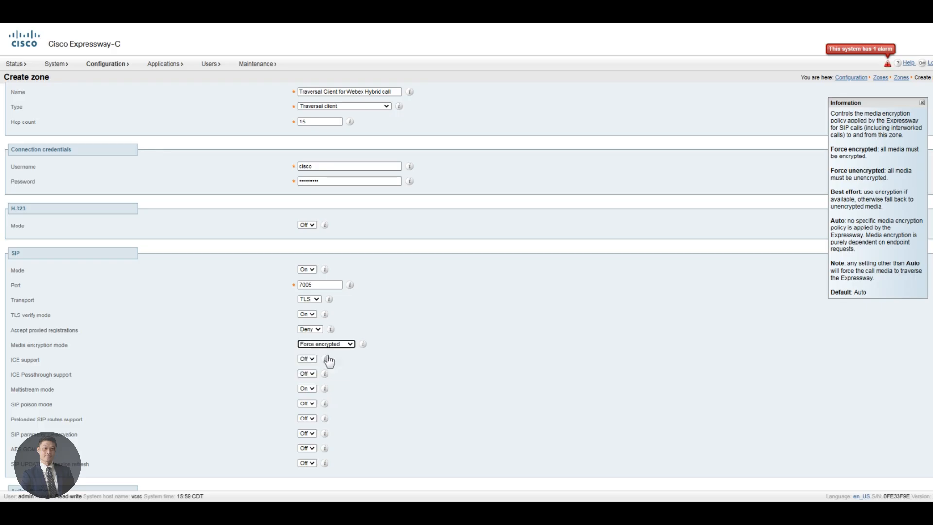
# Step: Turn on preloaded SIP routes support and SIP parameter preservation
pyautogui.scroll(-1, 330, 367)
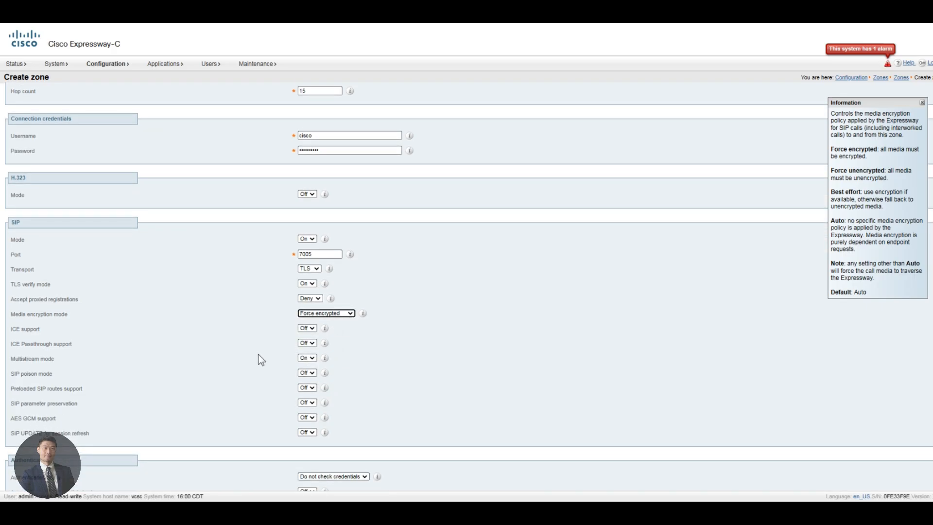
pyautogui.click(309, 388)
pyautogui.click(305, 400)
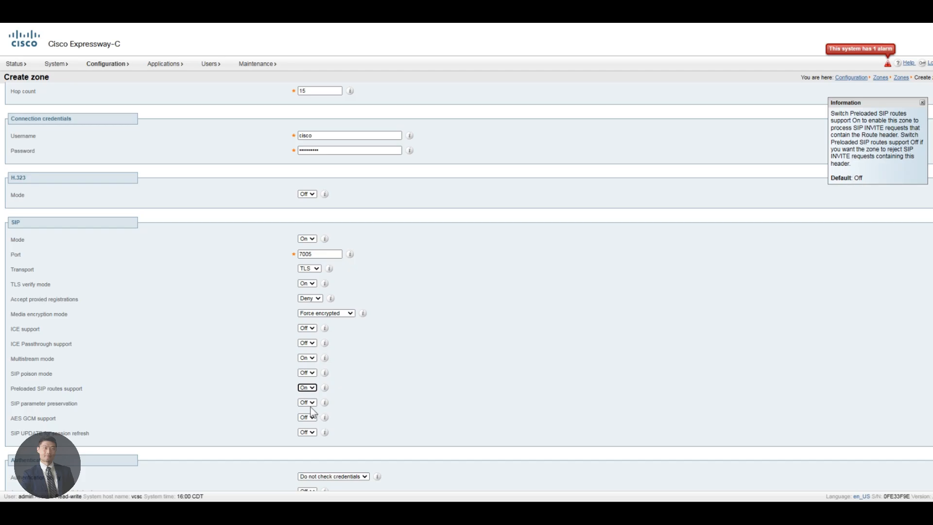
pyautogui.click(308, 404)
pyautogui.click(305, 414)
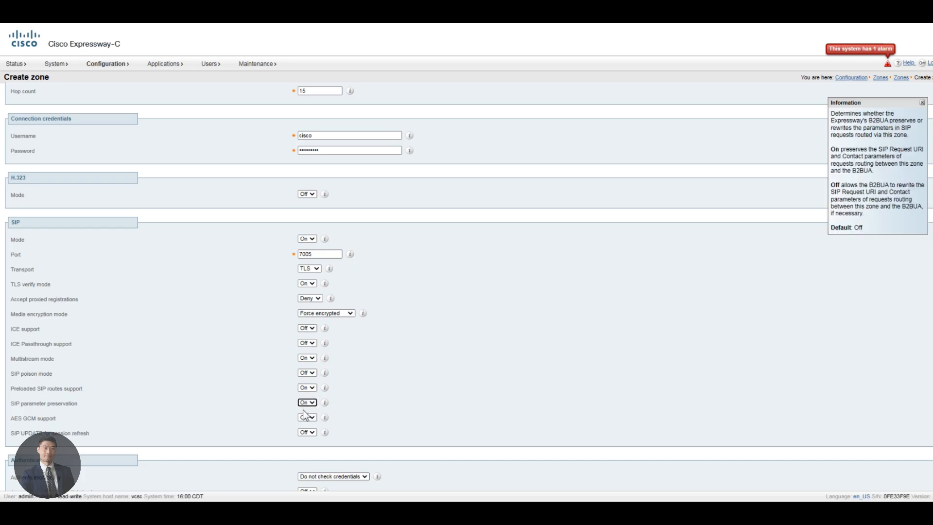
pyautogui.scroll(-4, 303, 408)
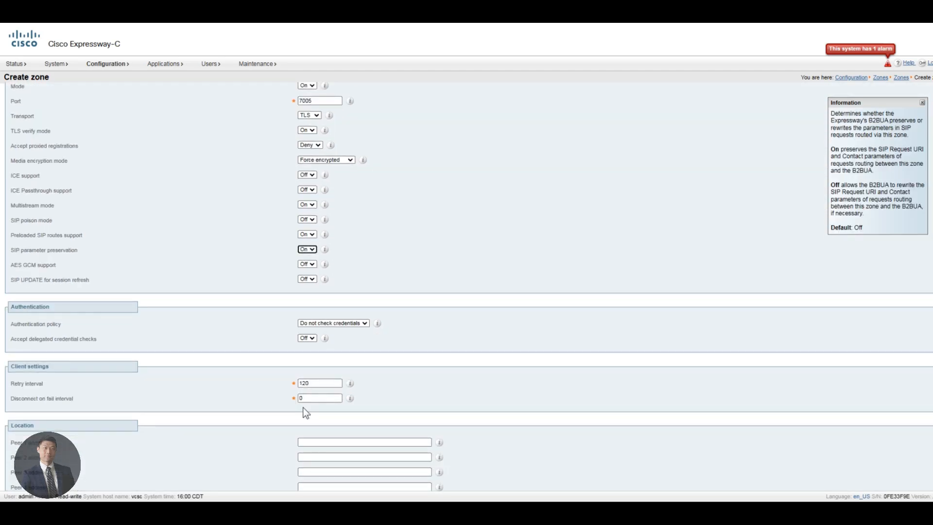
# Step: Set authentication policy to Check credentials and enter peer 1 address vcse.cb20405a.webex.com
pyautogui.click(316, 396)
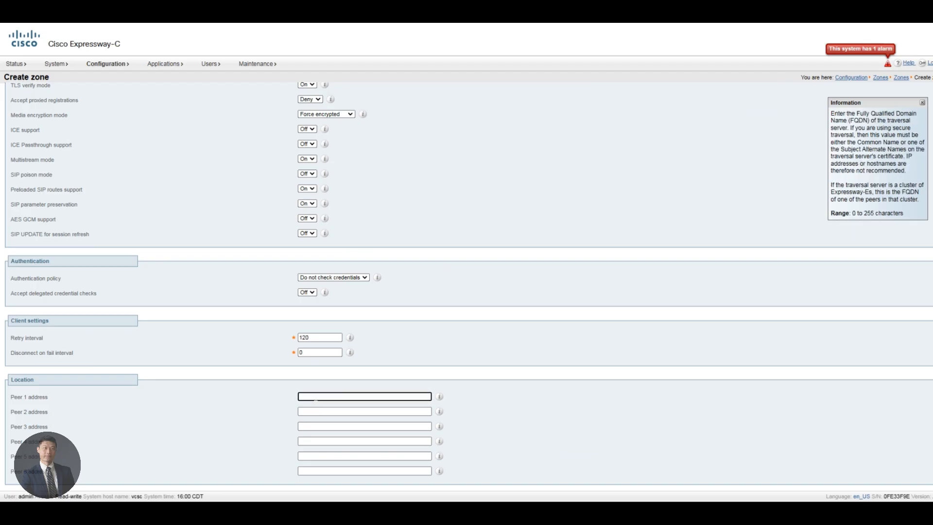
pyautogui.write('vcse')
pyautogui.click(314, 280)
pyautogui.click(321, 301)
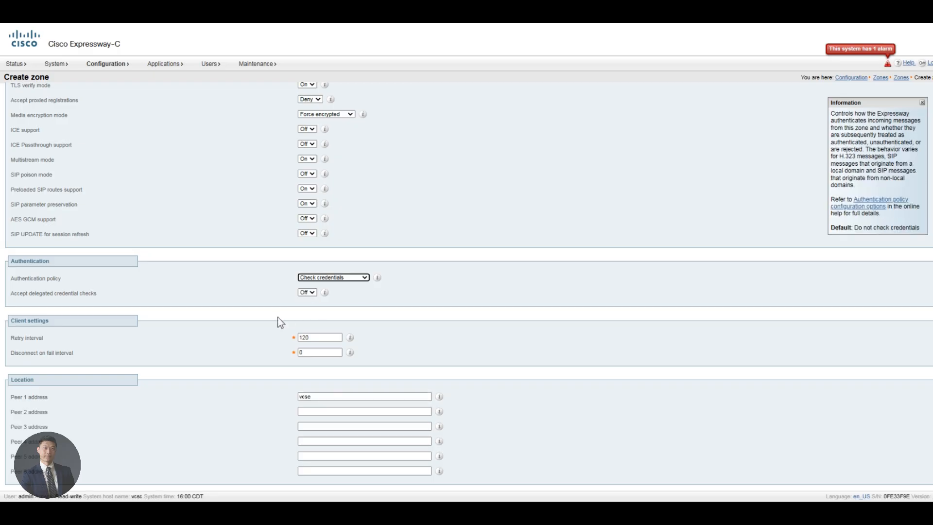
pyautogui.click(335, 397)
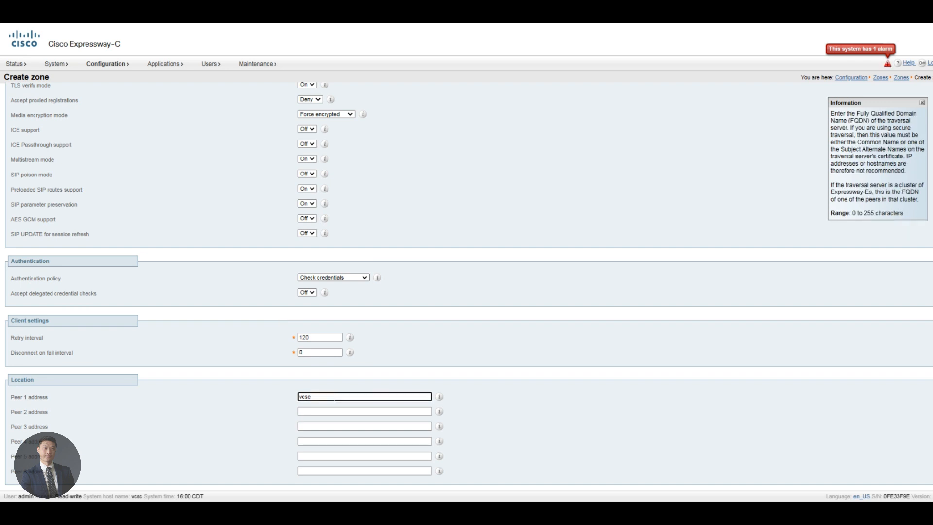
pyautogui.write('.cb20405a.webex.com')
# Step: Create the Traversal Client for Webex Hybrid call zone, then start another new zone
pyautogui.scroll(-1, 255, 407)
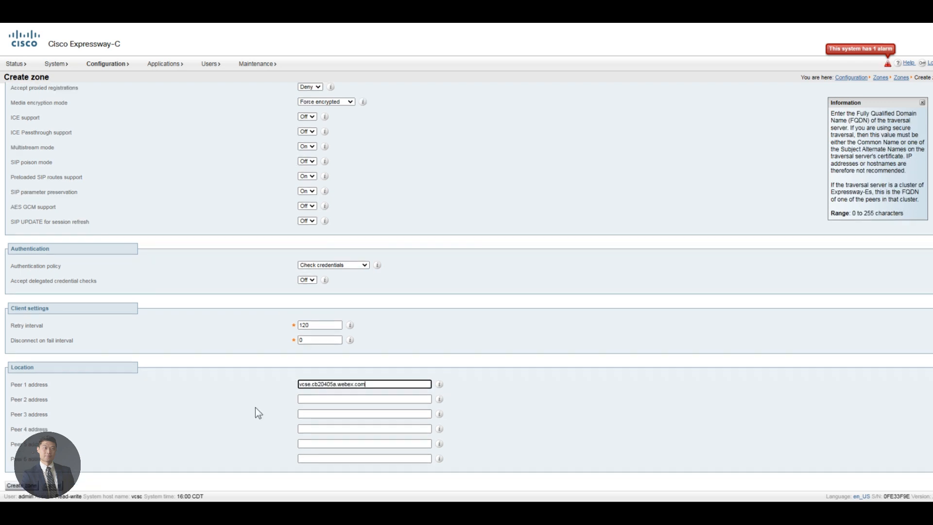
pyautogui.click(28, 474)
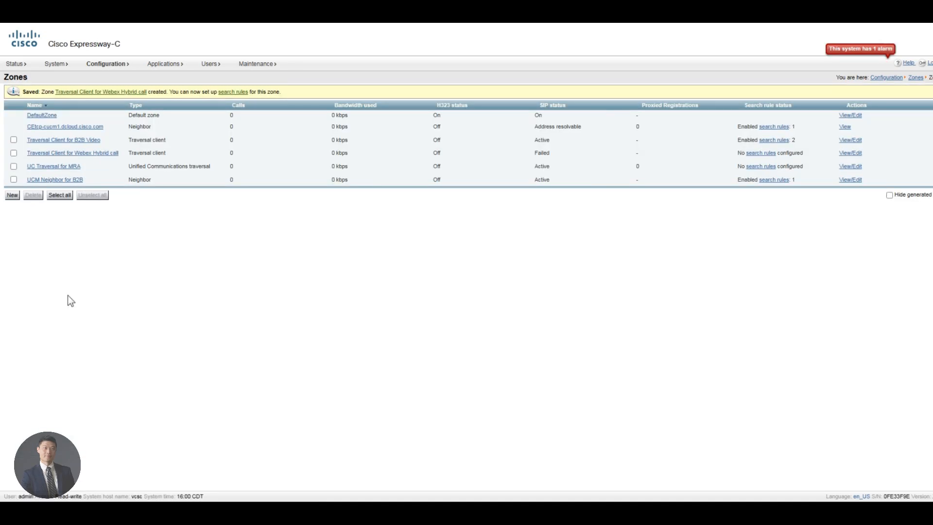
pyautogui.click(12, 196)
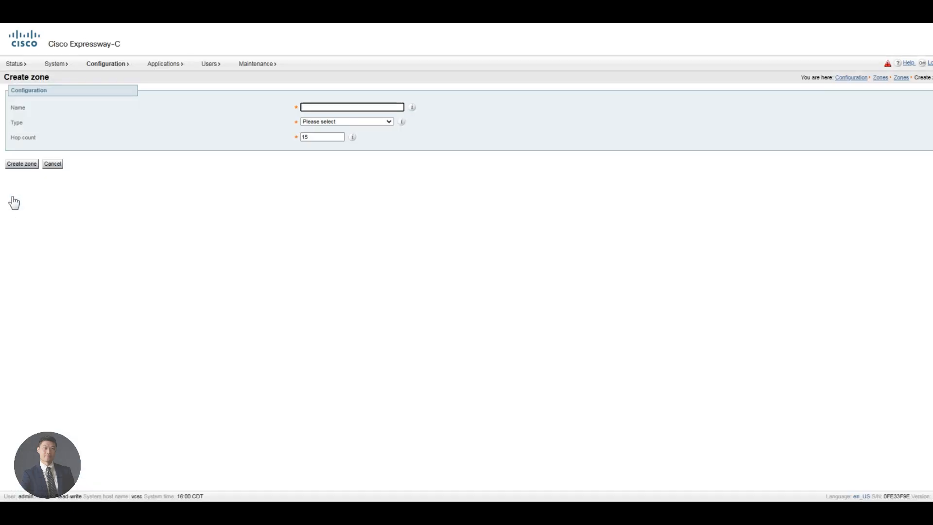
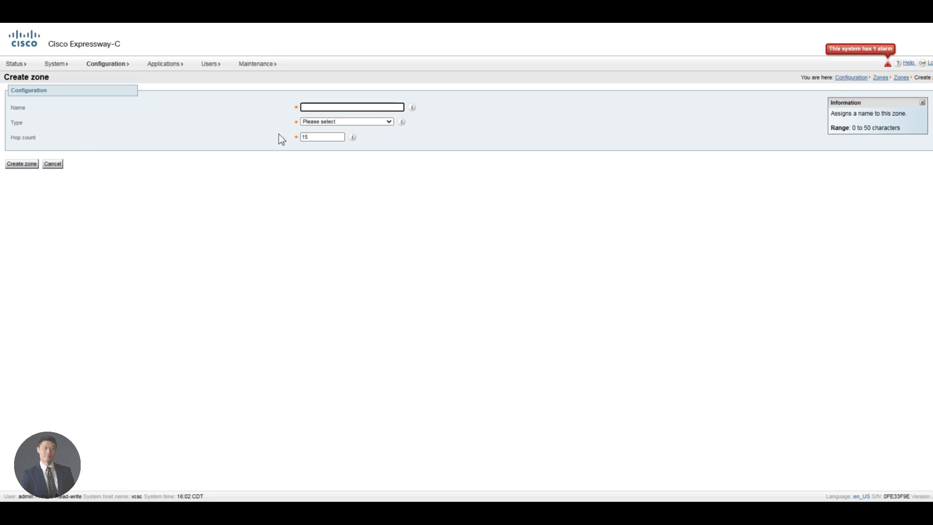
# Step: Name the new zone 'UCM Neighbour for Webex Hybrid Call' and make it a Neighbor zone
pyautogui.click(328, 107)
pyautogui.write('UC')
pyautogui.write('M Neighbour')
pyautogui.write(' for WEb')
pyautogui.write('ebex')
pyautogui.write(' Hybrid cal')
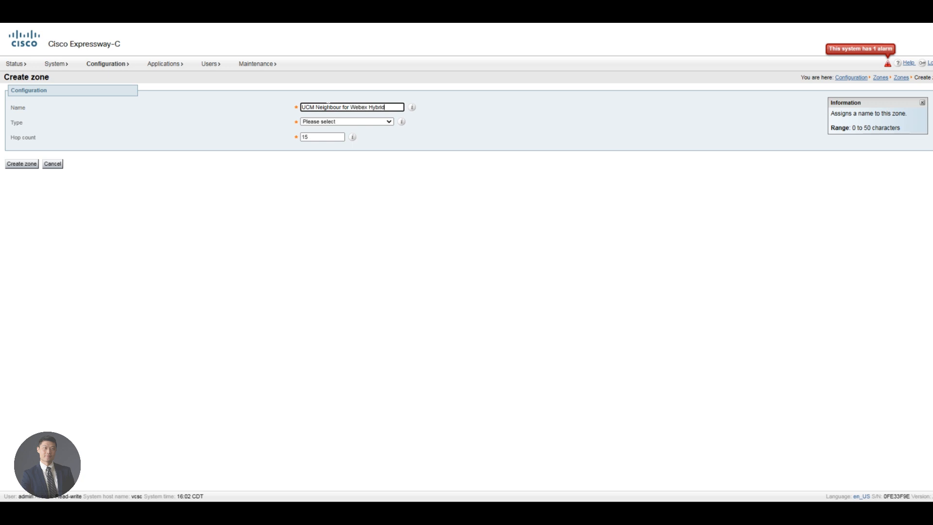
pyautogui.press('BackSpace')
pyautogui.press('BackSpace')
pyautogui.press('BackSpace')
pyautogui.write('all')
pyautogui.click(326, 123)
pyautogui.click(325, 138)
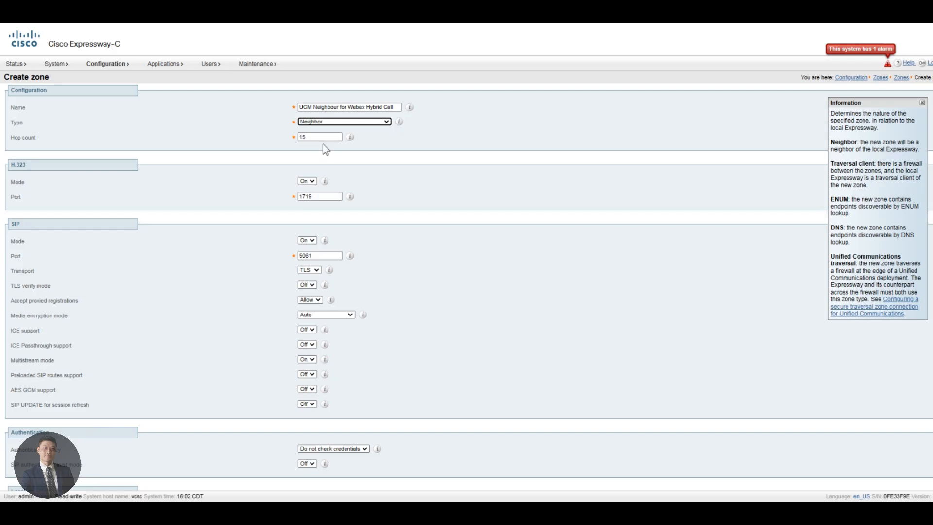
# Step: Turn H.323 off and set SIP to port 5561 over TCP
pyautogui.click(310, 183)
pyautogui.click(314, 193)
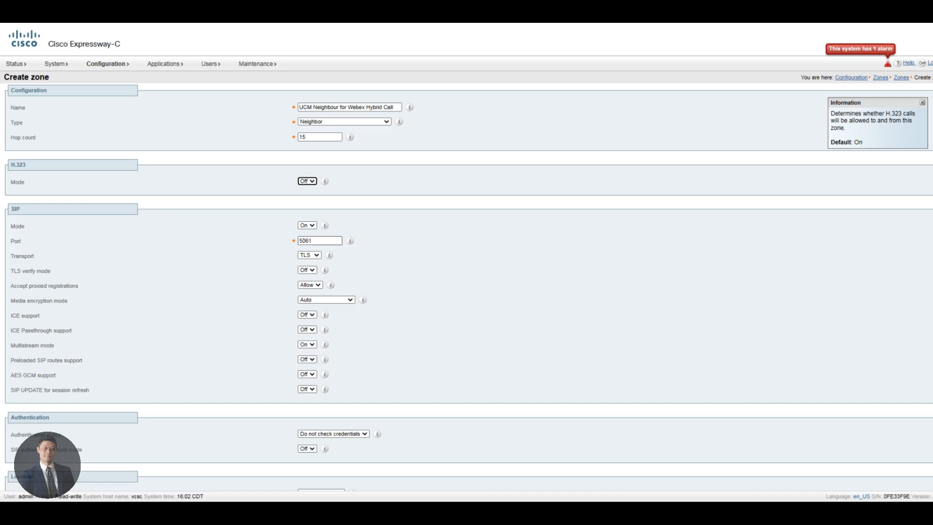
pyautogui.click(319, 239)
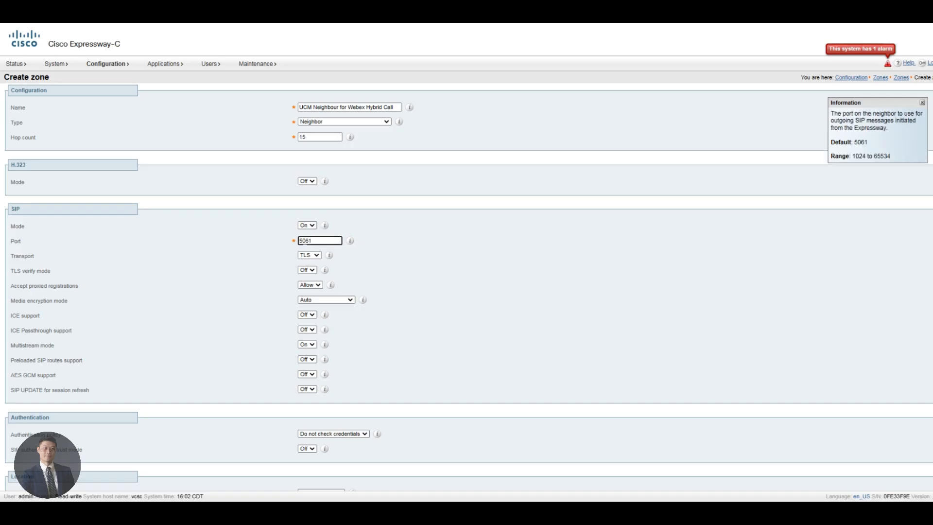
pyautogui.press('BackSpace')
pyautogui.write('5')
pyautogui.click(308, 254)
pyautogui.click(306, 272)
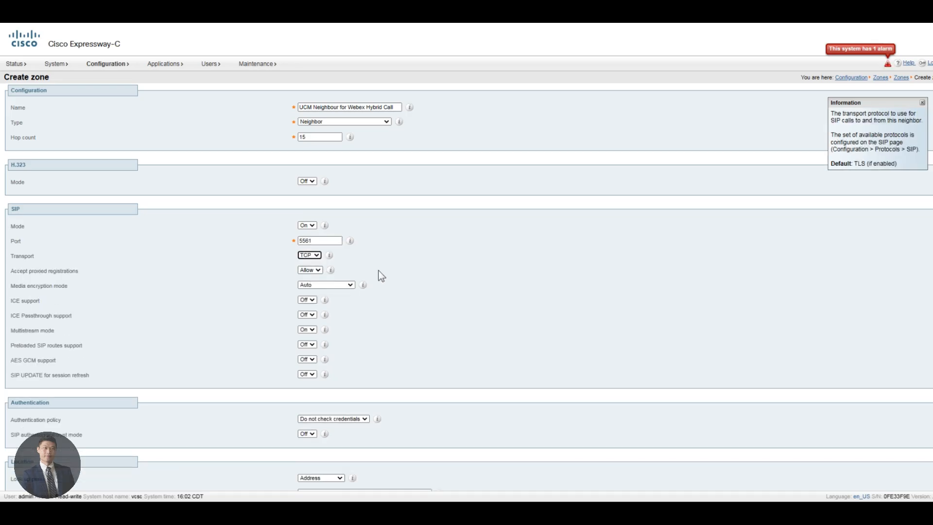
# Step: Turn on Preloaded SIP routes support and AES GCM support
pyautogui.scroll(-1, 381, 276)
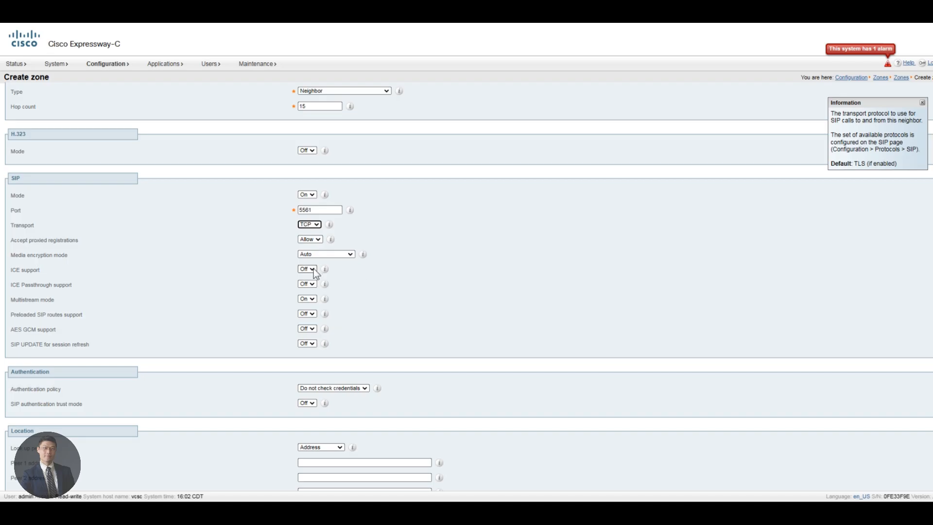
pyautogui.scroll(-1, 314, 268)
pyautogui.click(310, 299)
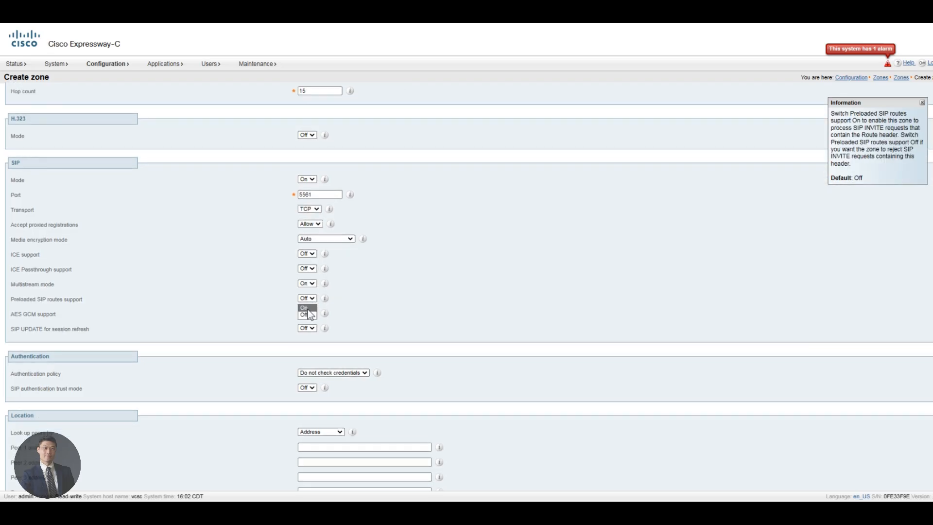
pyautogui.click(305, 308)
pyautogui.scroll(-1, 381, 312)
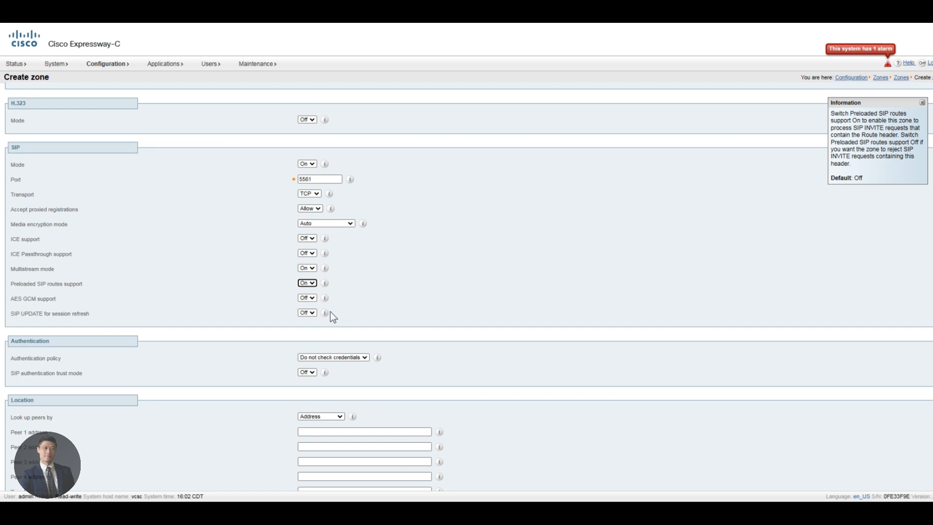
pyautogui.click(310, 298)
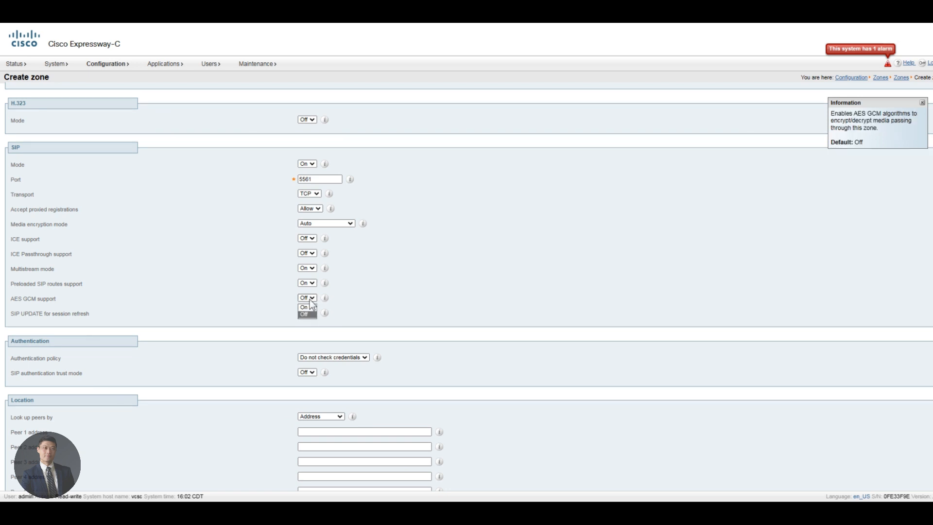
pyautogui.click(307, 308)
# Step: Enter cucm1.dcloud.cisco.com as the Peer 1 address
pyautogui.click(367, 432)
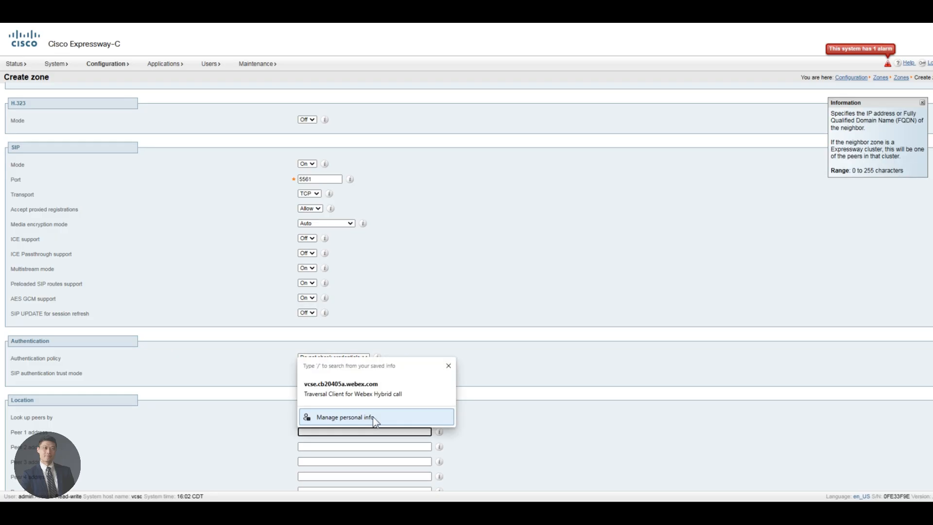
pyautogui.write('cucm1')
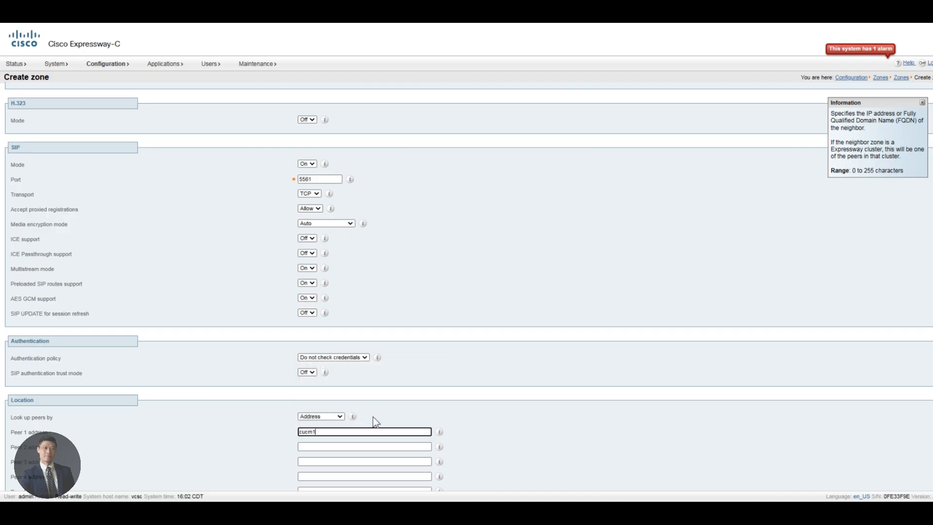
pyautogui.write('.dcloud.cisco.com')
pyautogui.scroll(-1, 360, 419)
pyautogui.scroll(-3, 360, 423)
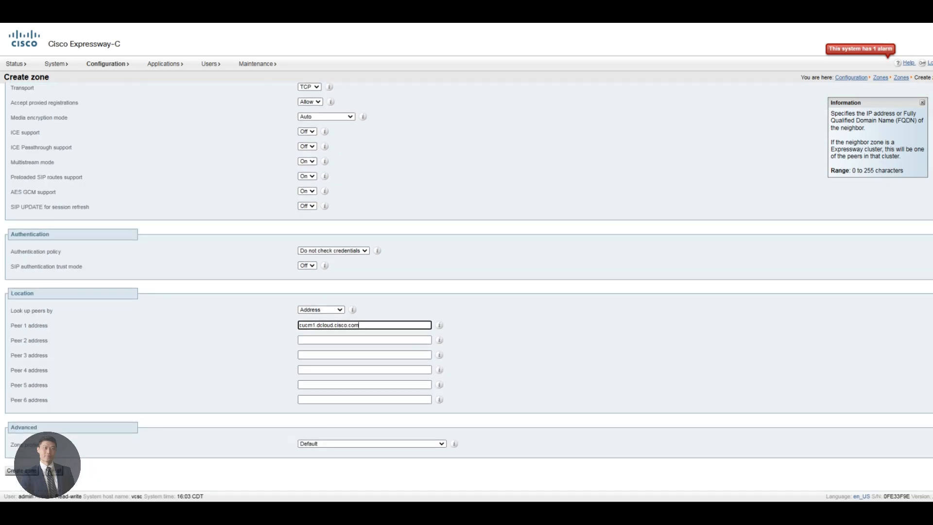
# Step: Set the zone profile to Custom and call signaling routed mode to Always
pyautogui.click(324, 444)
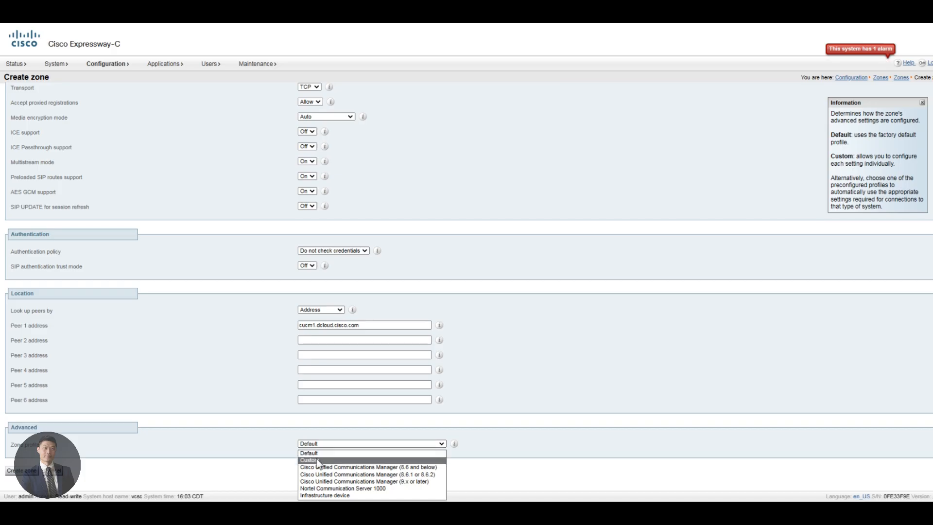
pyautogui.click(317, 460)
pyautogui.scroll(-3, 265, 443)
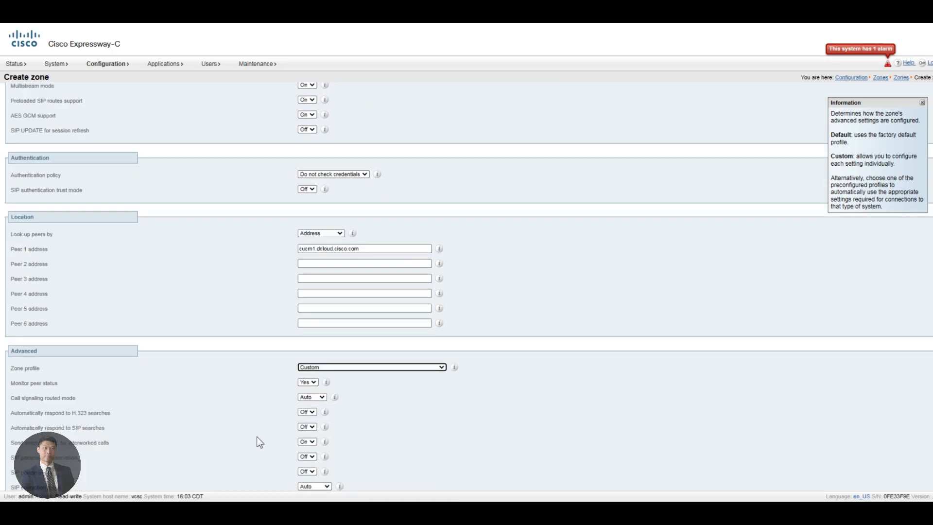
pyautogui.scroll(1, 259, 442)
pyautogui.scroll(-2, 259, 442)
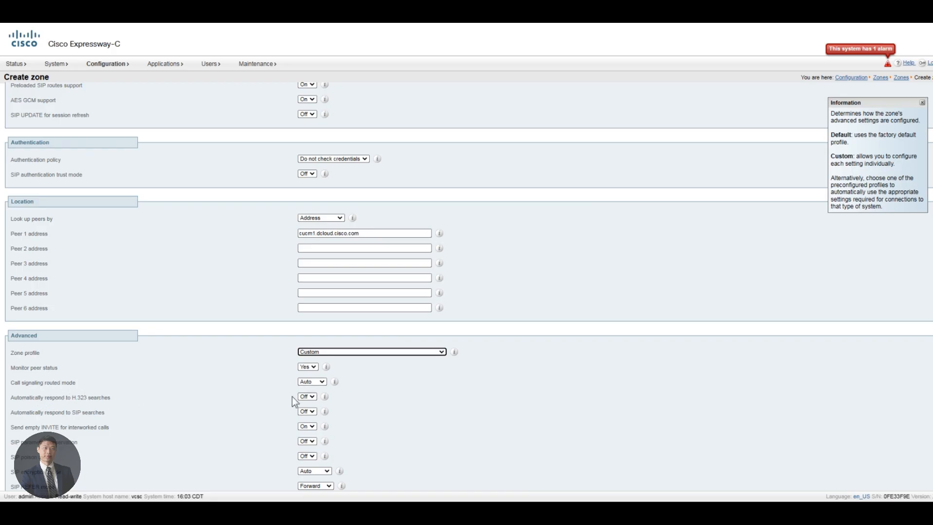
pyautogui.click(311, 381)
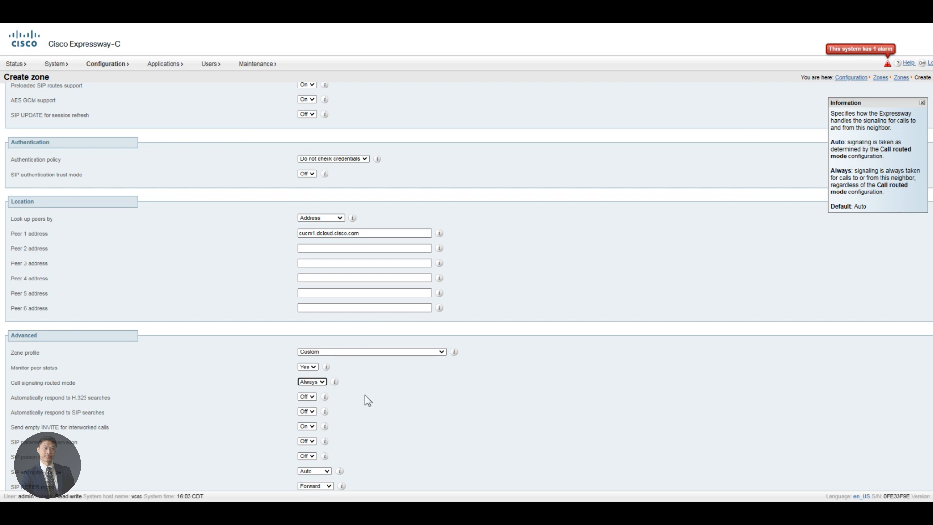
# Step: Turn on SIP parameter preservation and create the zone
pyautogui.scroll(-2, 365, 396)
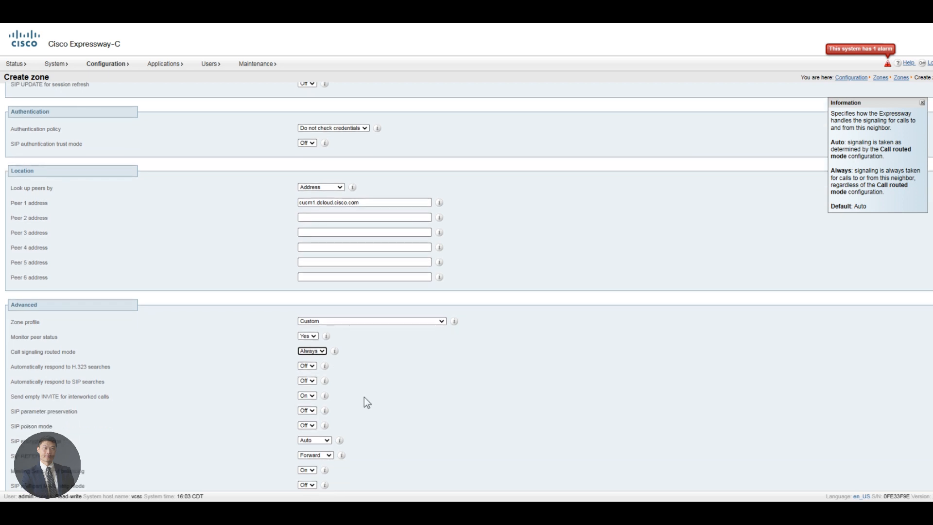
pyautogui.click(311, 411)
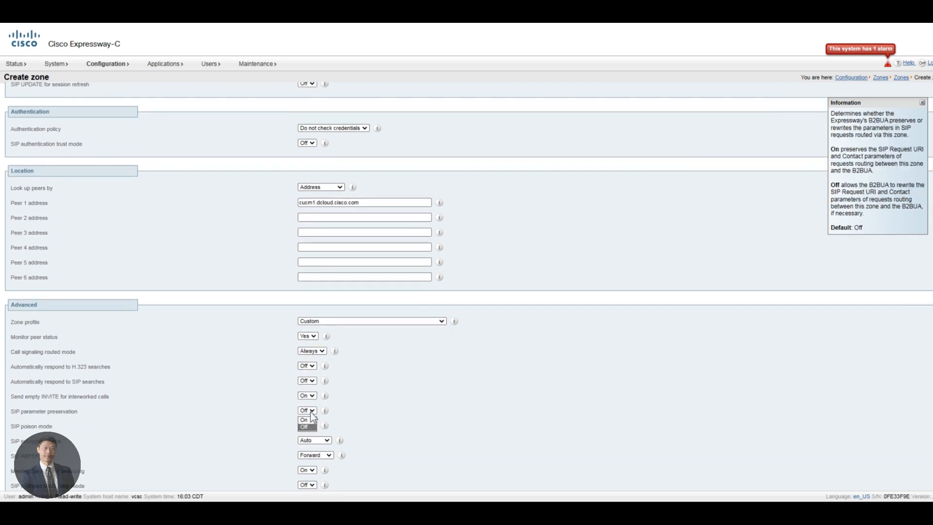
pyautogui.click(306, 419)
pyautogui.scroll(-8, 384, 404)
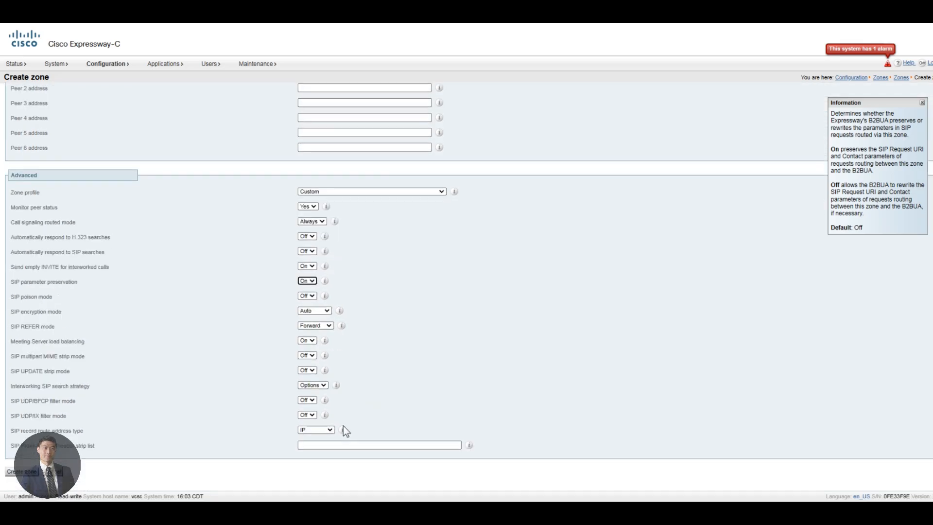
pyautogui.click(20, 471)
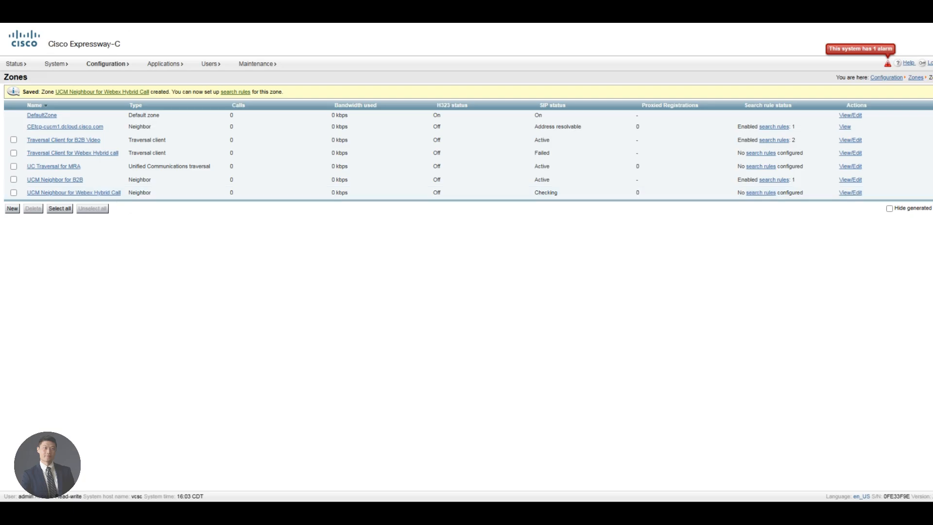
# Step: Go to Configuration > Dial plan > Search rules and start a new search rule
pyautogui.click(107, 64)
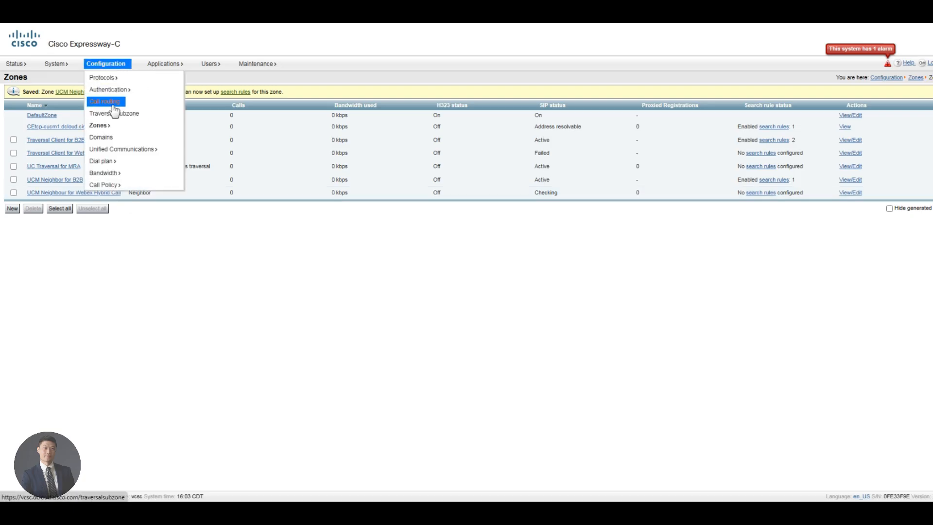
pyautogui.moveTo(110, 166)
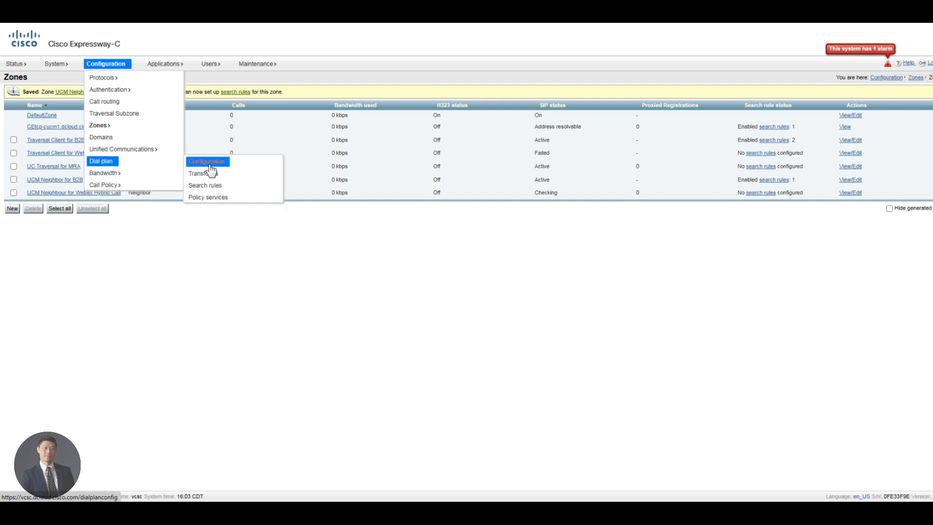
pyautogui.click(206, 186)
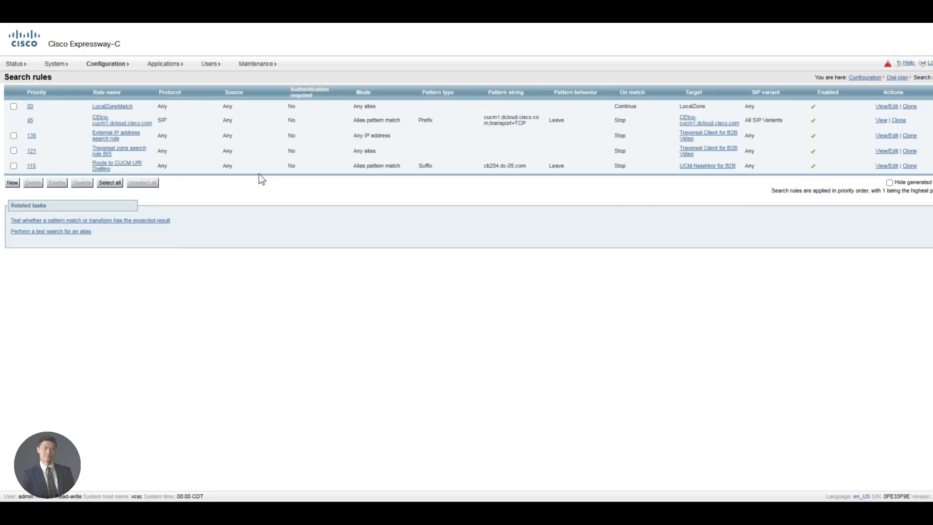
pyautogui.click(14, 183)
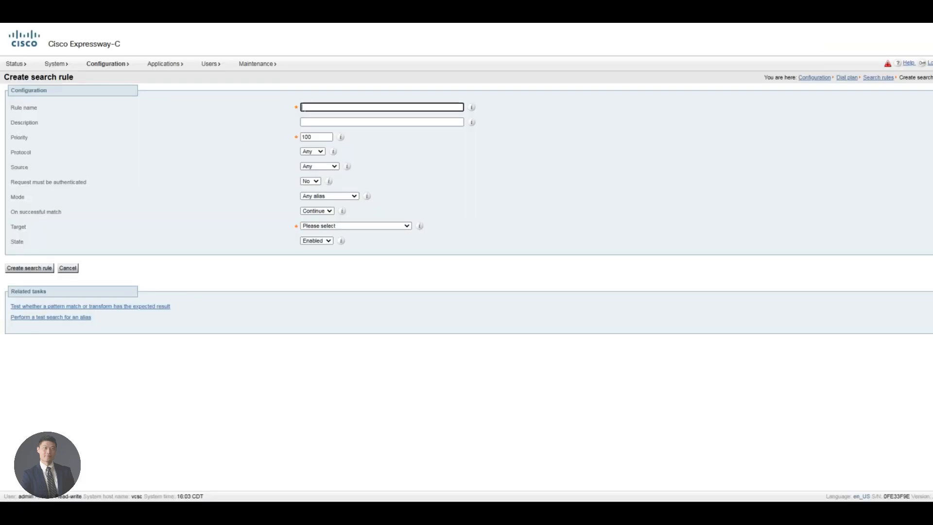
# Step: Name the rule 'Inbound Webex Hybrid Call', describe it 'Route traffic from Exp-E to Unified CM', priority 99
pyautogui.click(301, 107)
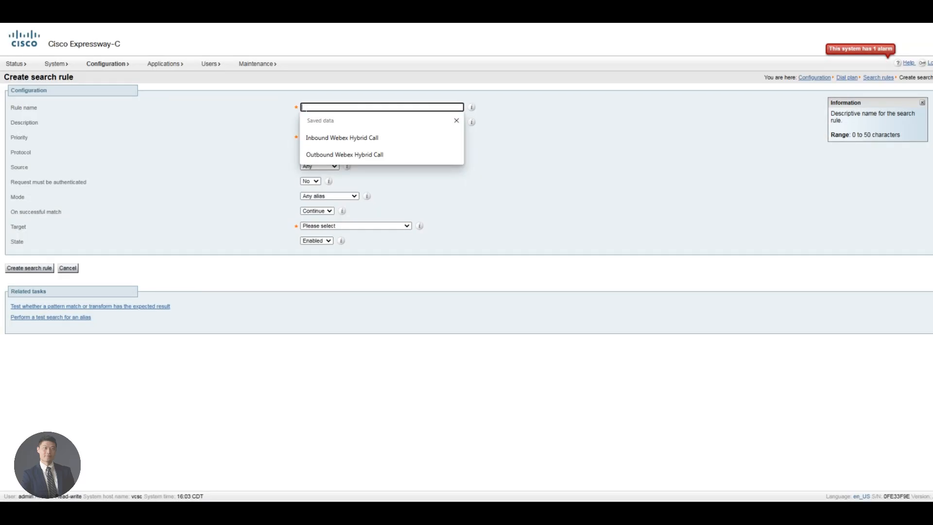
pyautogui.write('Inbound we')
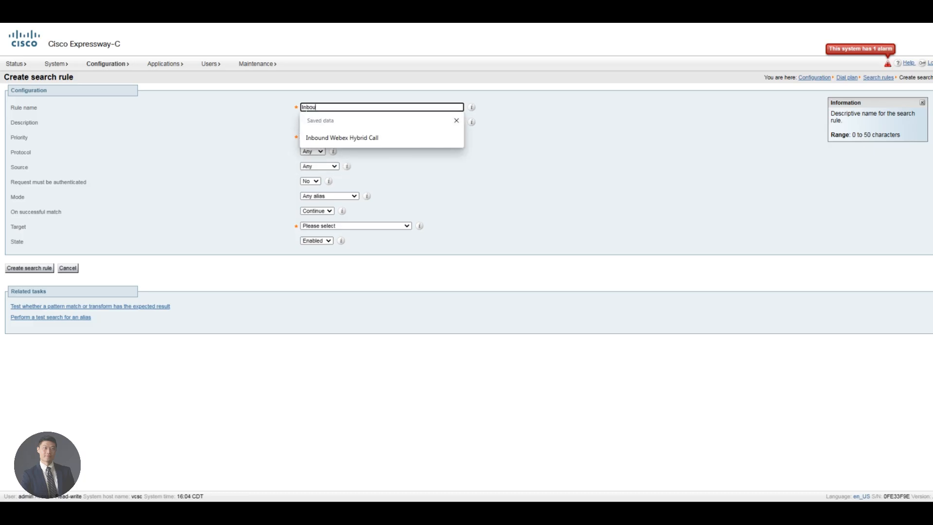
pyautogui.press('BackSpace')
pyautogui.press('BackSpace')
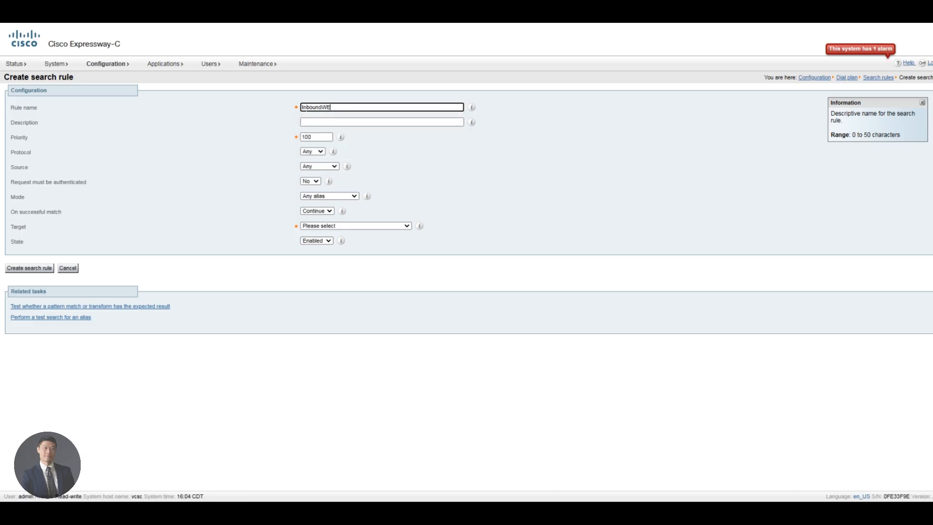
pyautogui.write('Webex')
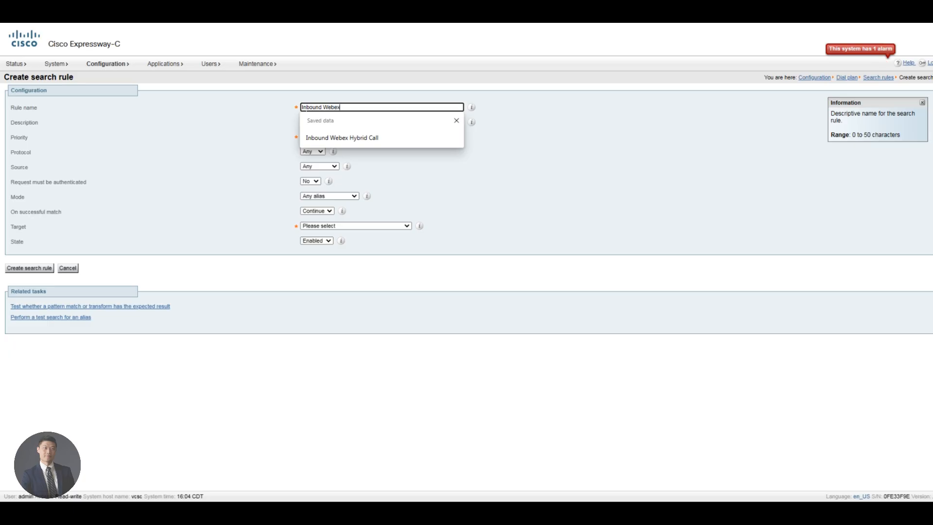
pyautogui.write(' Hybrid Call')
pyautogui.press('Tab')
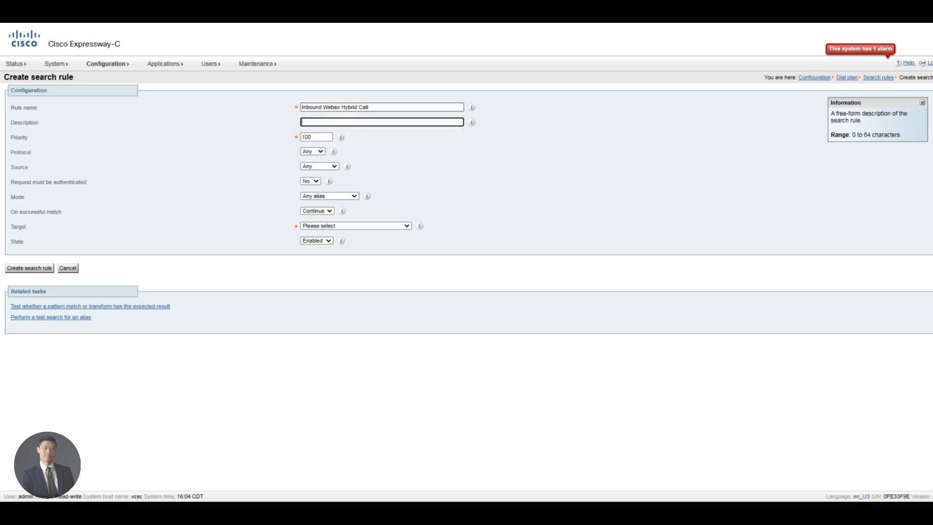
pyautogui.write('Route t')
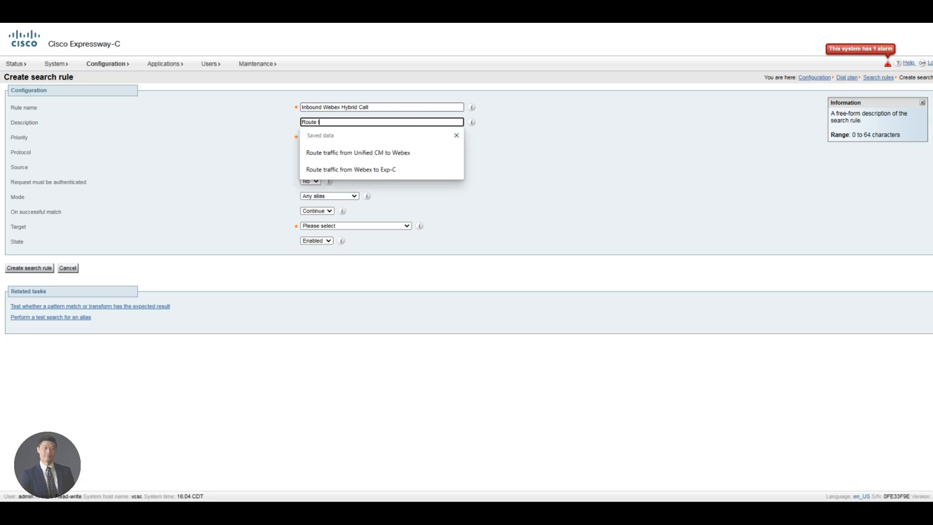
pyautogui.write('raffic from Exp-E t')
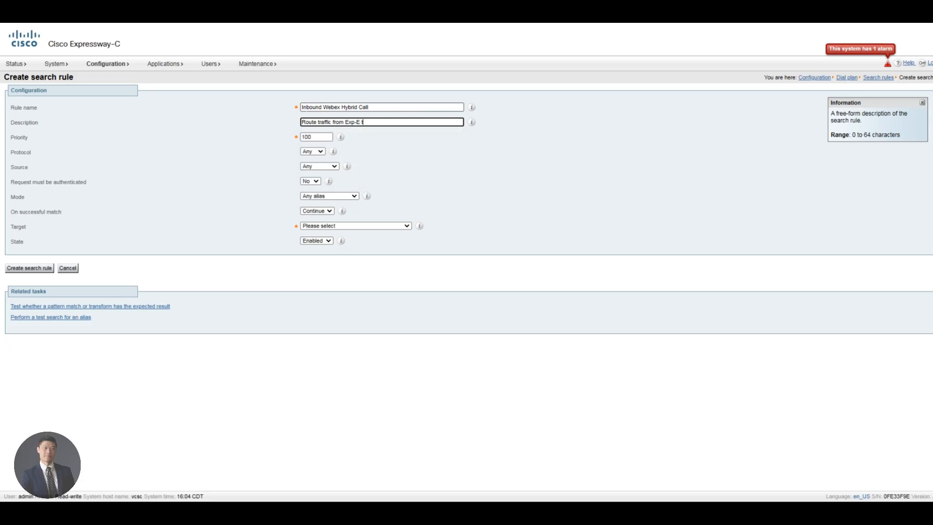
pyautogui.write('o Unified CM')
pyautogui.press('Tab')
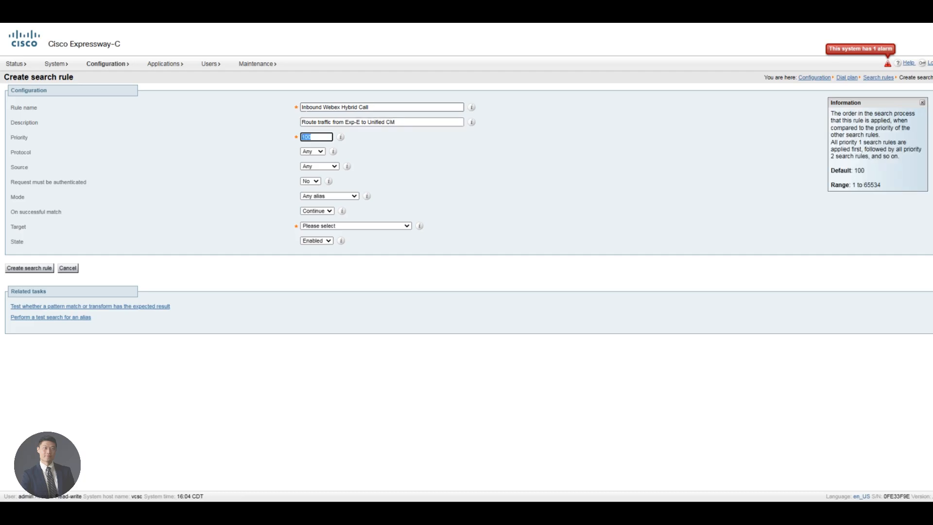
pyautogui.write('99')
# Step: Set protocol SIP with named source Traversal Client for Webex Hybrid call, any alias mode
pyautogui.press('Tab')
pyautogui.press('s')
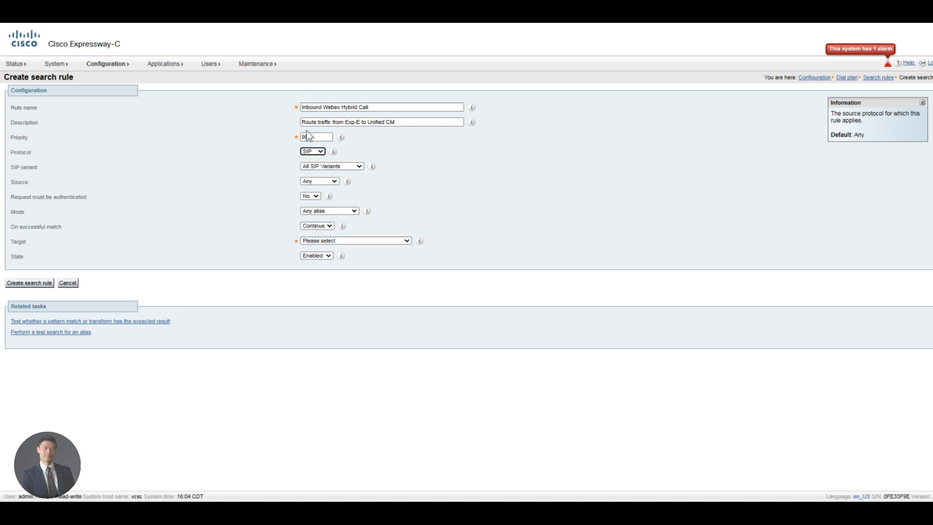
pyautogui.press('Tab')
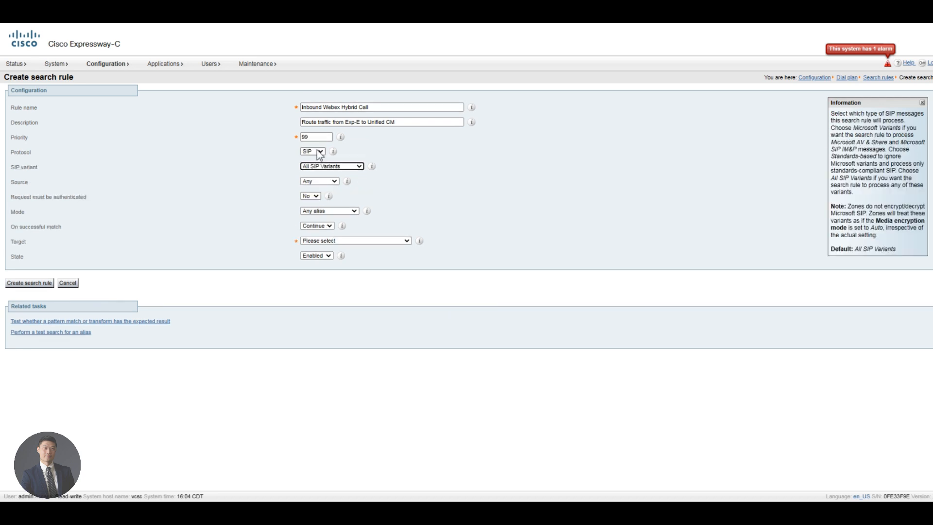
pyautogui.press('Tab')
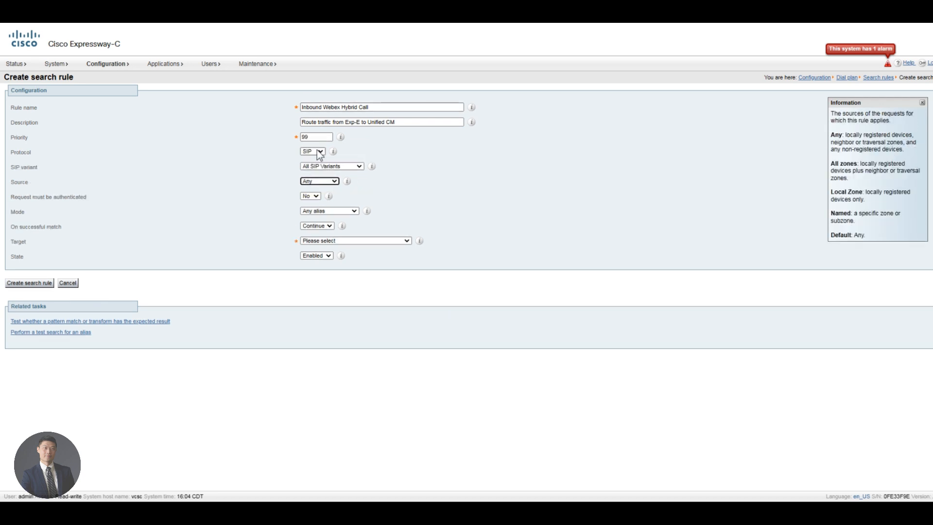
pyautogui.press('n')
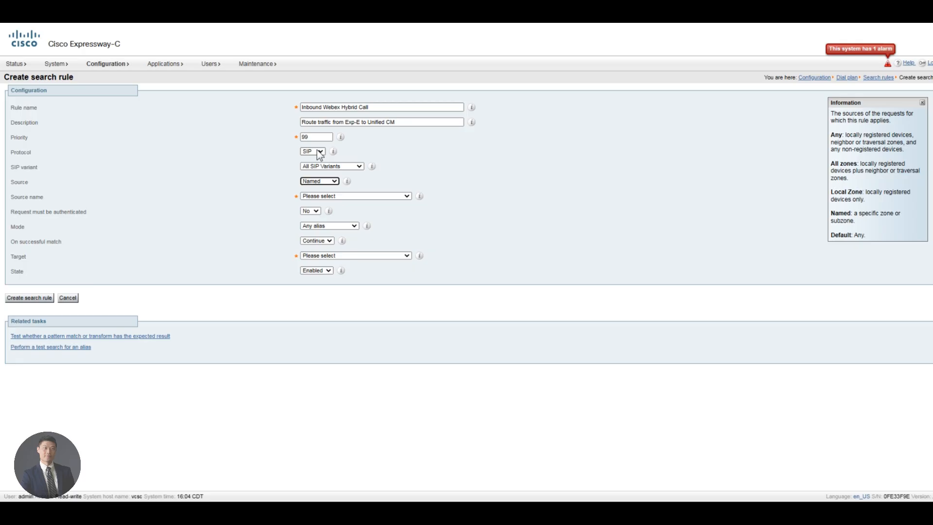
pyautogui.click(324, 197)
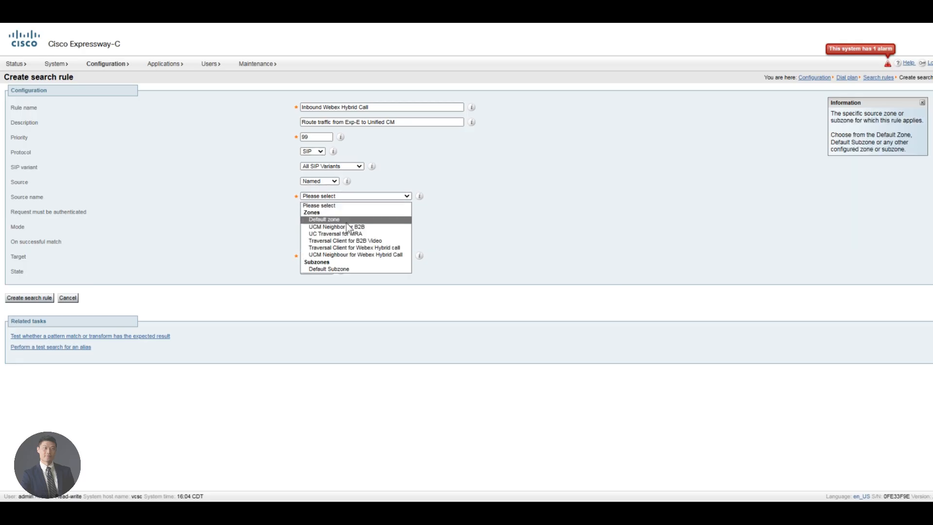
pyautogui.click(354, 248)
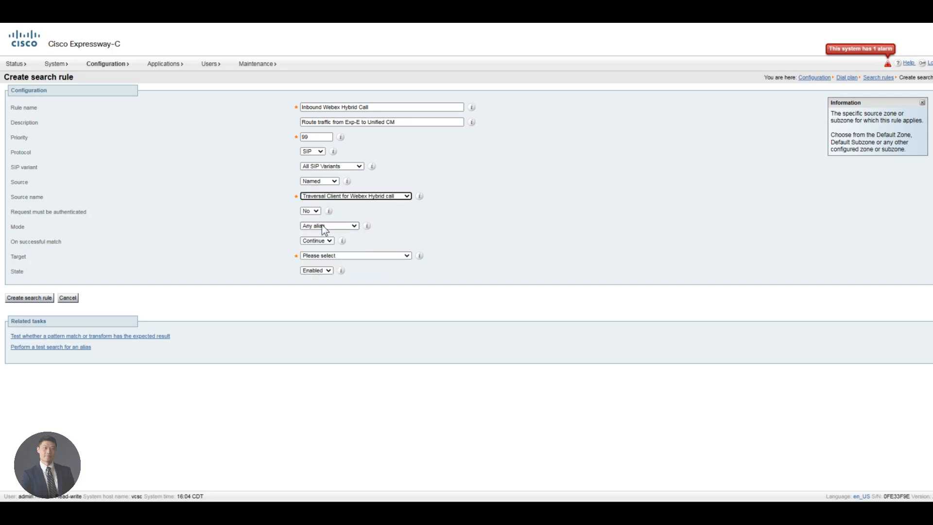
pyautogui.click(312, 211)
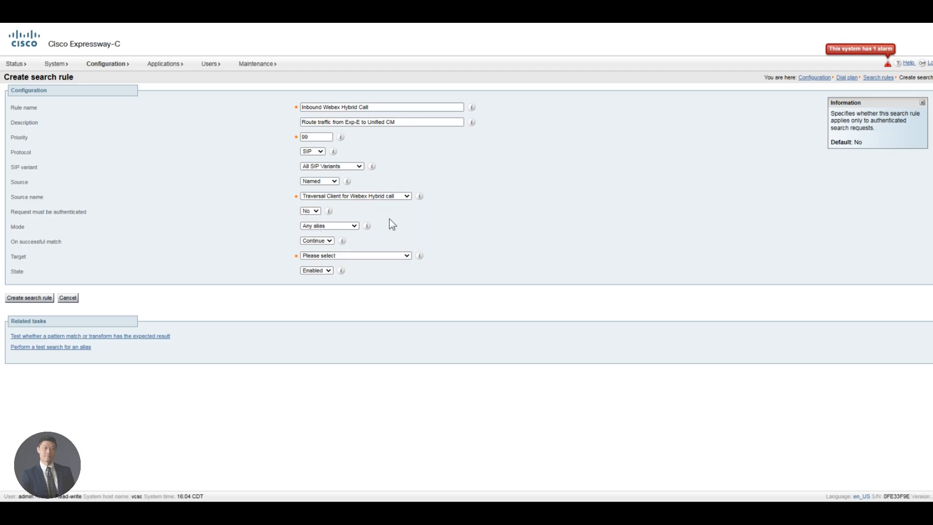
pyautogui.click(342, 227)
pyautogui.click(342, 227)
# Step: Stop on match, target UCM Neighbour for Webex Hybrid Call, and create the search rule
pyautogui.click(325, 241)
pyautogui.click(325, 254)
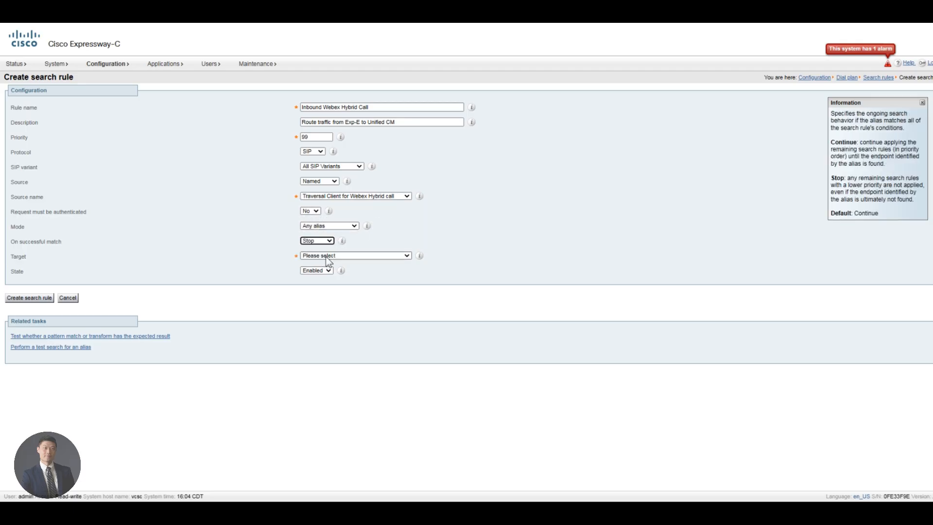
pyautogui.click(360, 257)
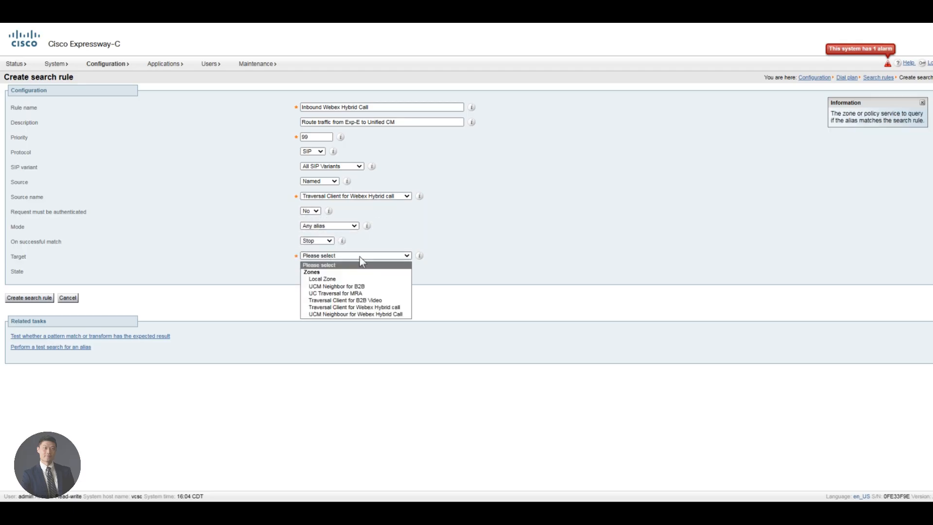
pyautogui.click(327, 315)
pyautogui.click(38, 298)
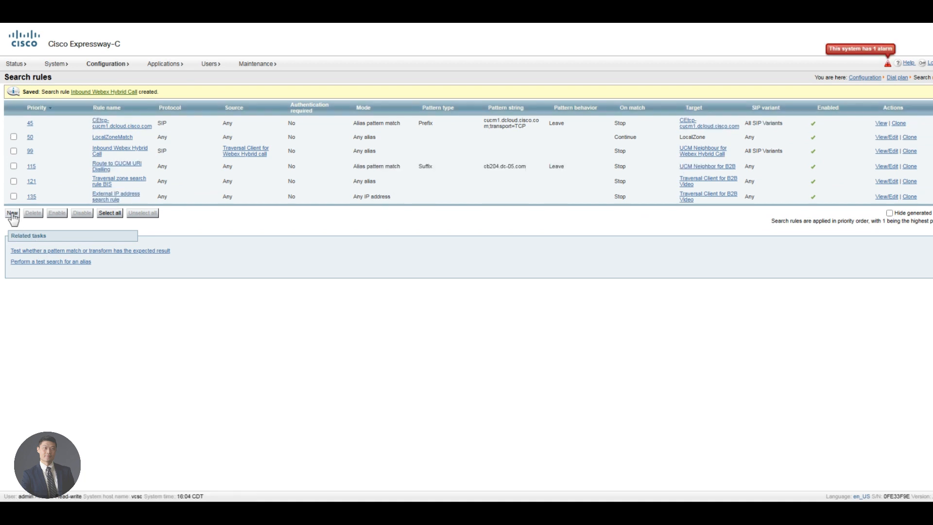
# Step: Start rule 'Outbound Webex Hybrid Call' described 'Route traffic from Unified CM to Webex'
pyautogui.click(12, 214)
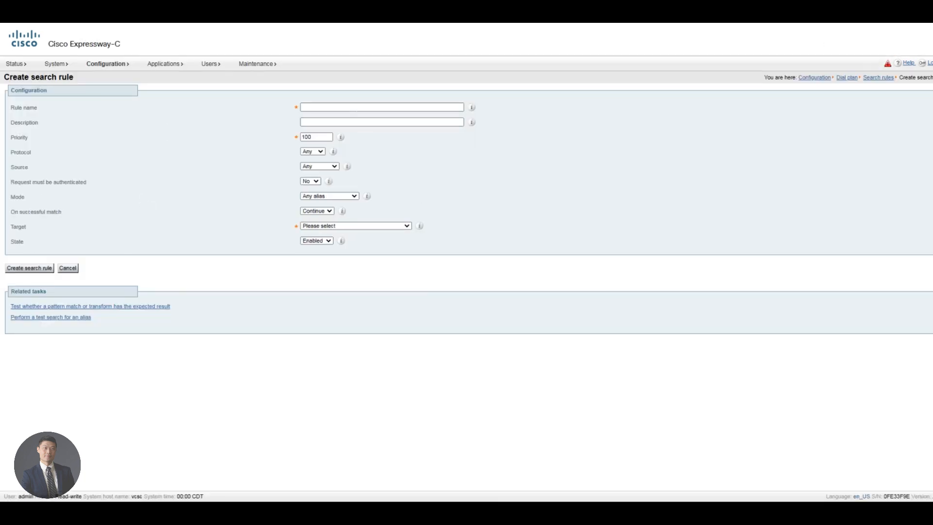
pyautogui.click(353, 107)
pyautogui.write('Outbound Webex Hybrid Call')
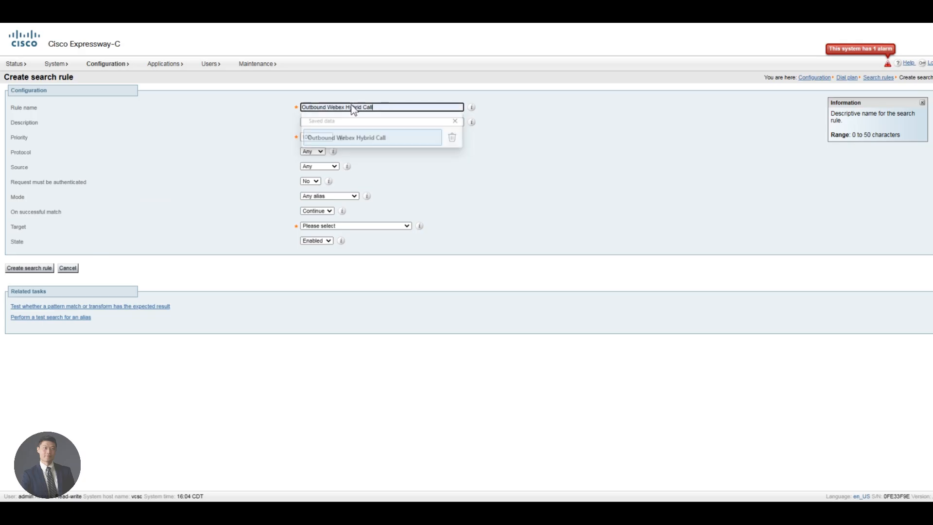
pyautogui.click(358, 138)
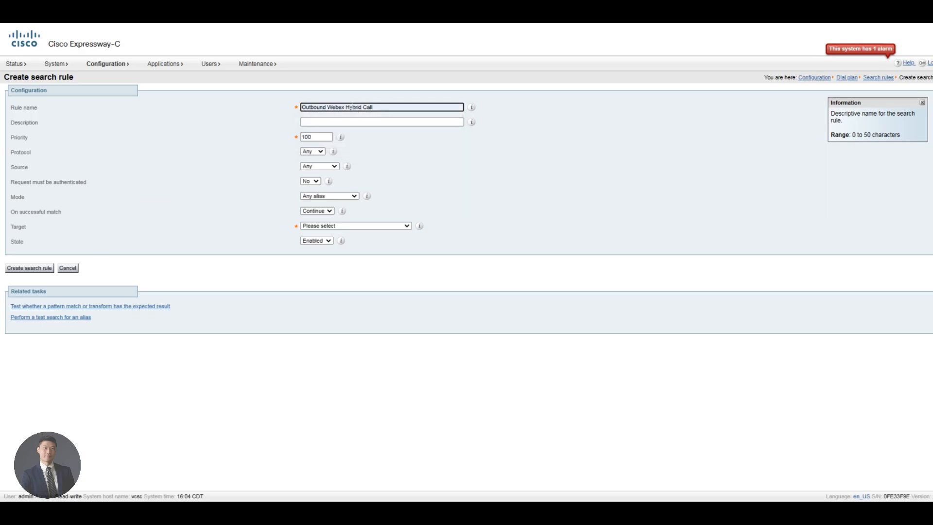
pyautogui.click(318, 122)
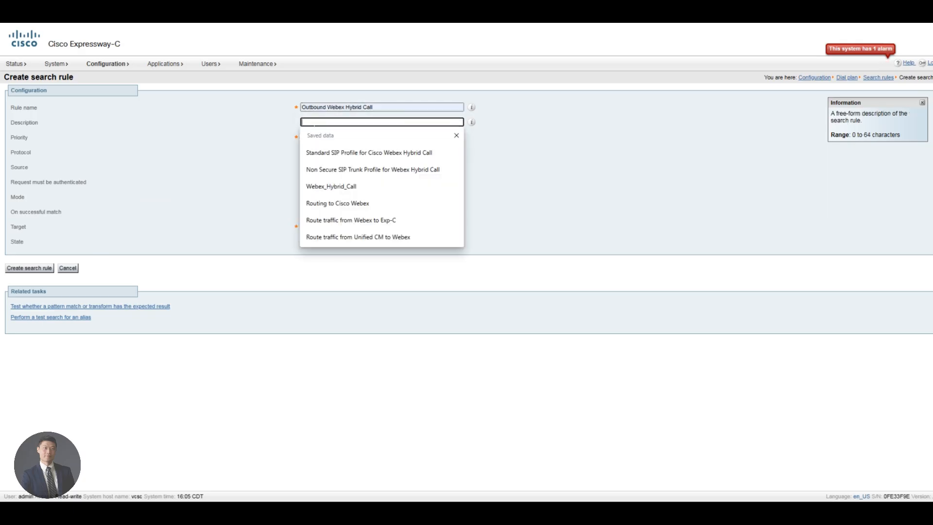
pyautogui.write('Route traf')
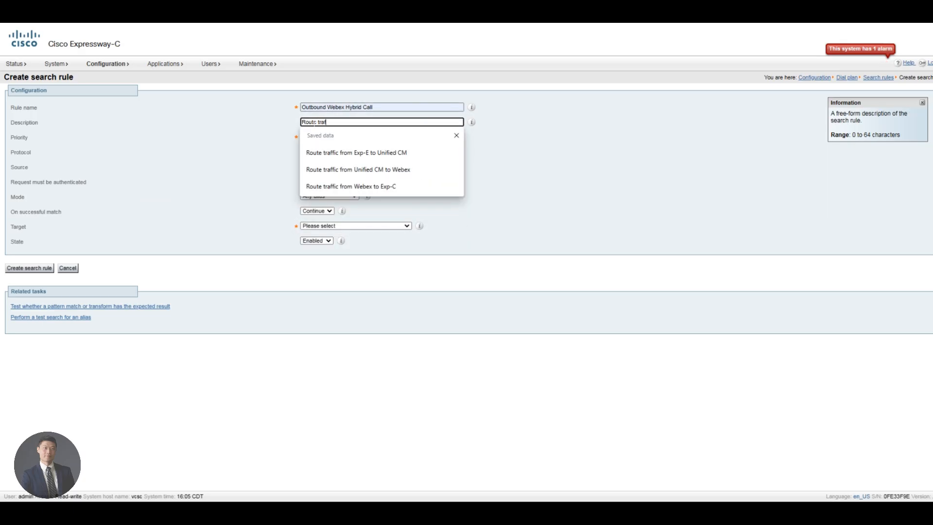
pyautogui.write('fic from Unif')
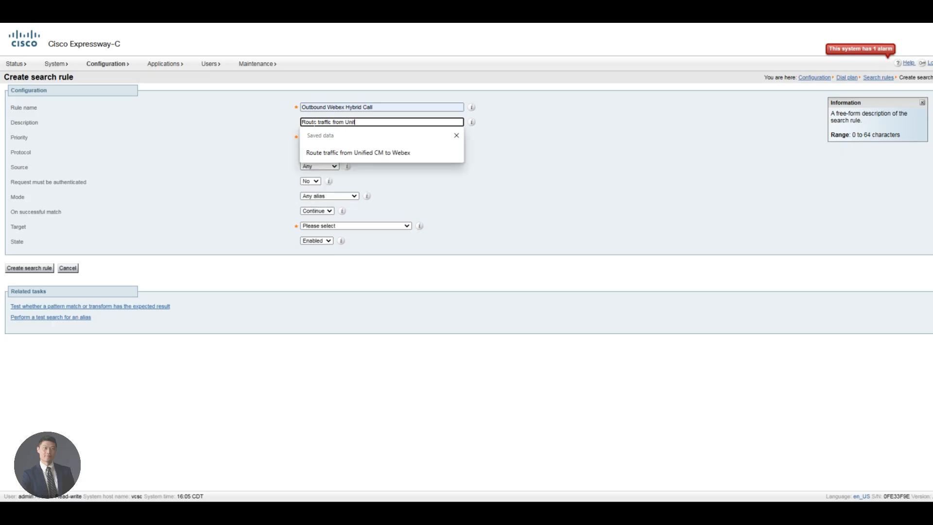
pyautogui.write('ied CM to Webex')
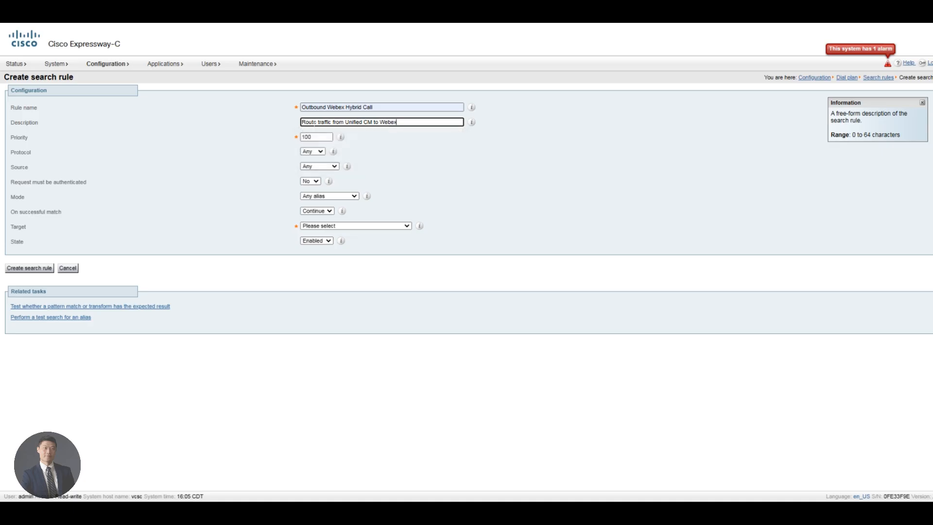
pyautogui.press('BackSpace')
pyautogui.write('x')
# Step: Set priority 99, protocol SIP, and named source UCM Neighbour for Webex Hybrid Call
pyautogui.doubleClick(311, 137)
pyautogui.write('99')
pyautogui.press('Tab')
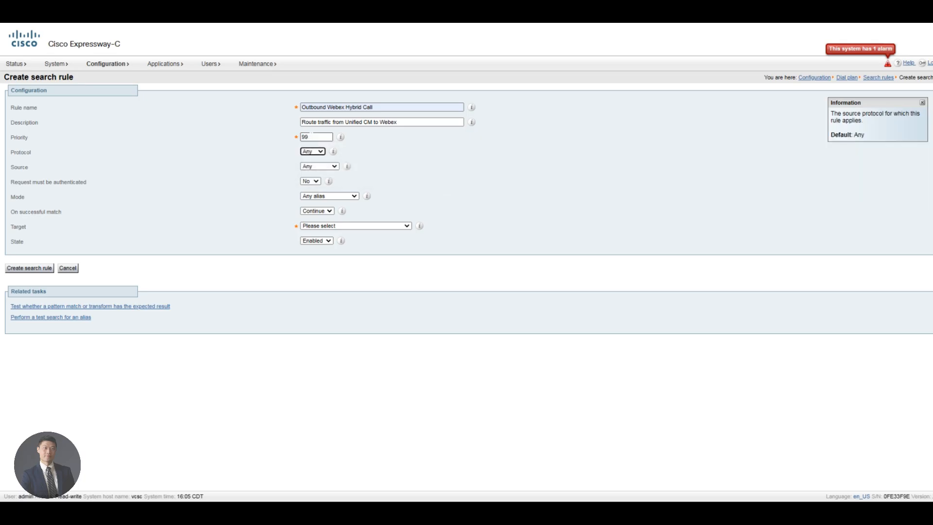
pyautogui.press('s')
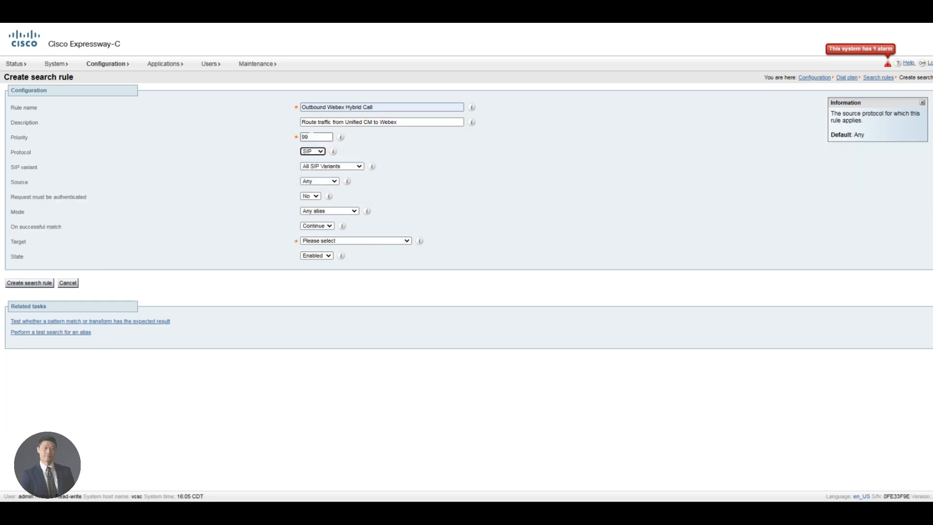
pyautogui.press('Tab')
pyautogui.press('Tab')
pyautogui.press('n')
pyautogui.press('Tab')
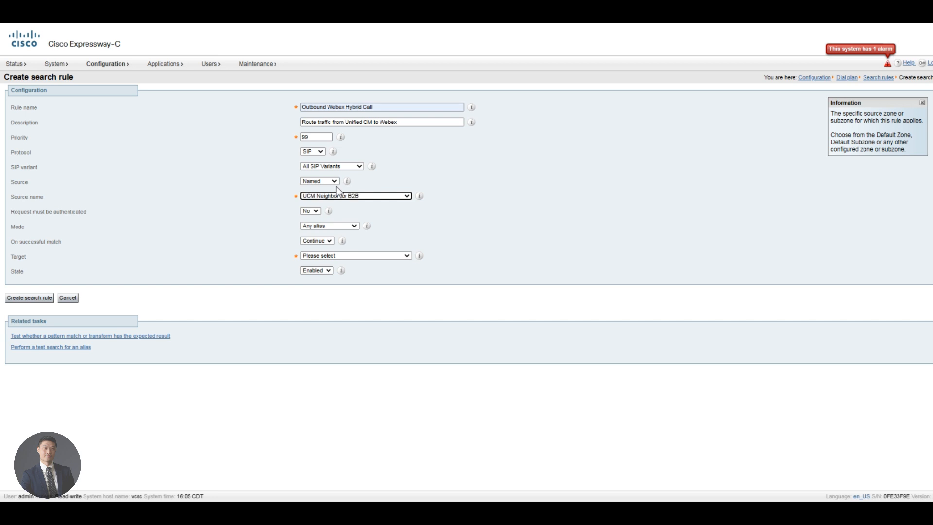
pyautogui.press('Down')
pyautogui.press('Tab')
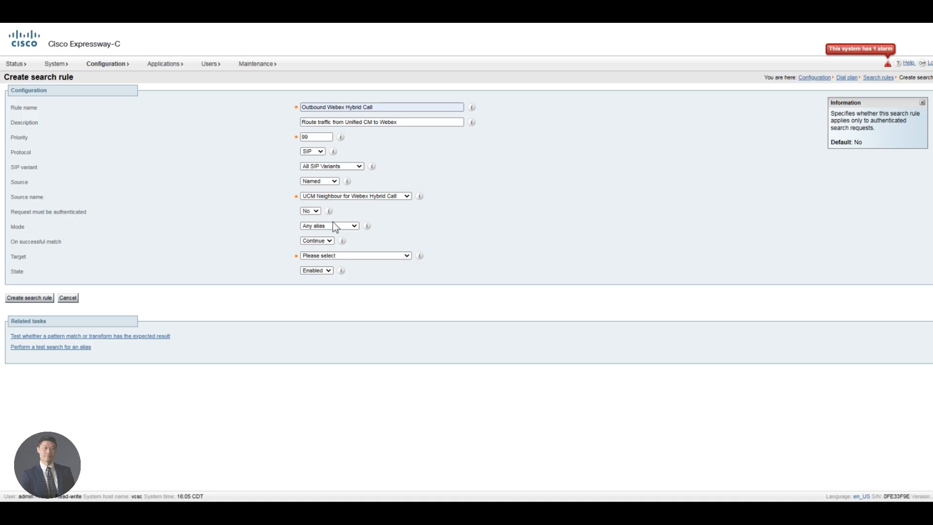
pyautogui.click(335, 226)
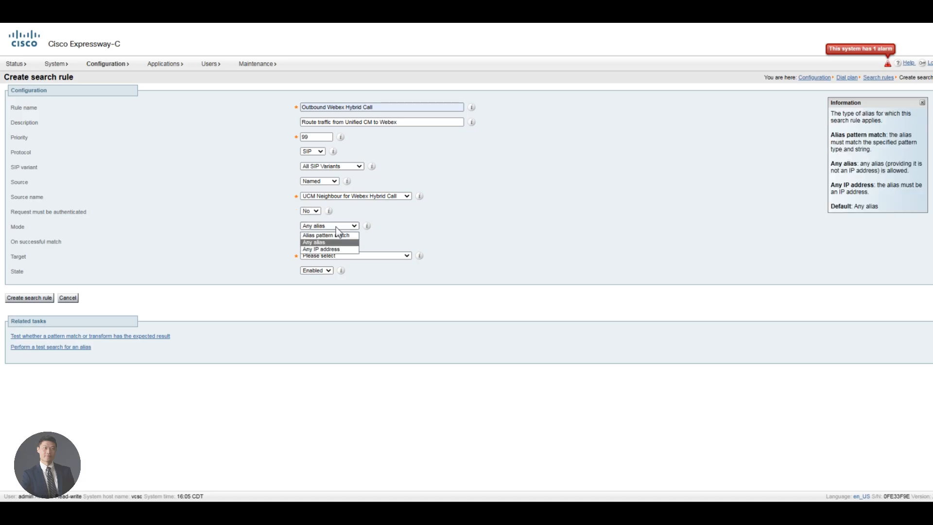
pyautogui.click(334, 250)
# Step: Match on alias pattern with a Regex pattern filled from the saved Webex regex
pyautogui.click(326, 235)
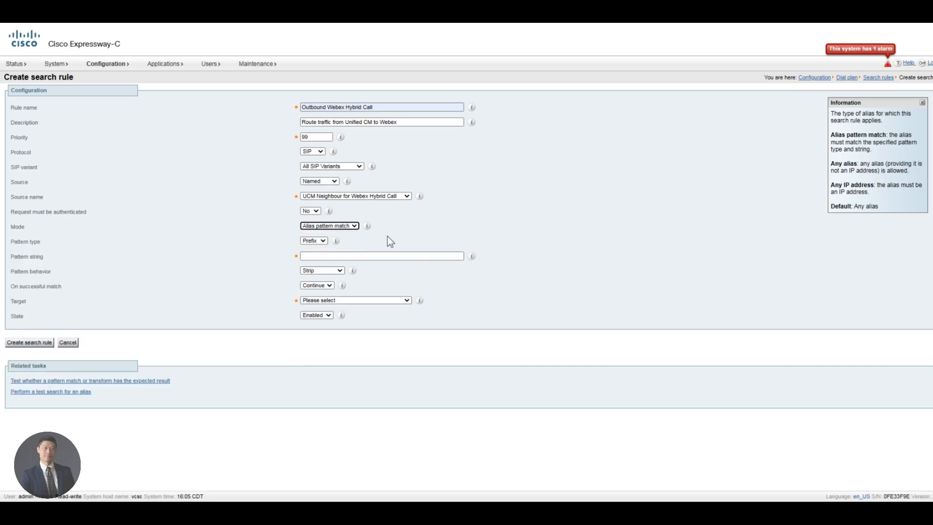
pyautogui.click(319, 242)
pyautogui.click(311, 271)
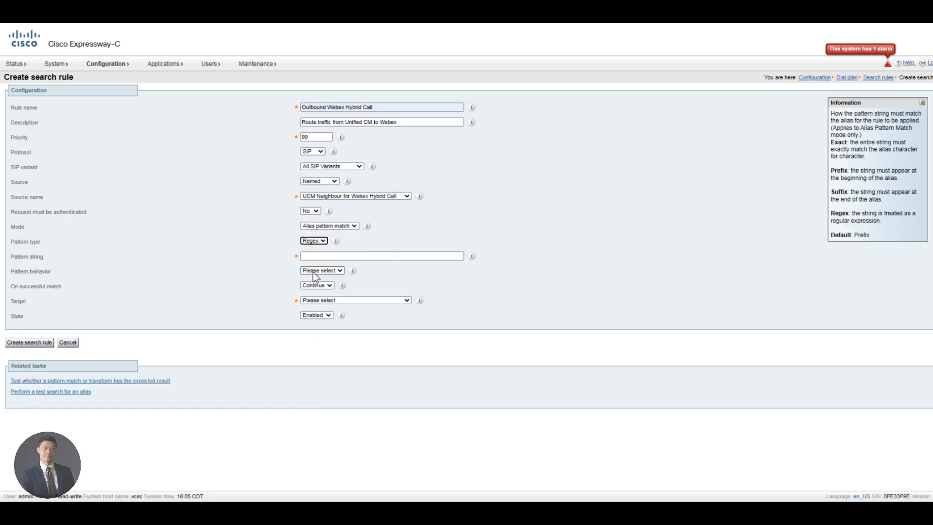
pyautogui.click(335, 256)
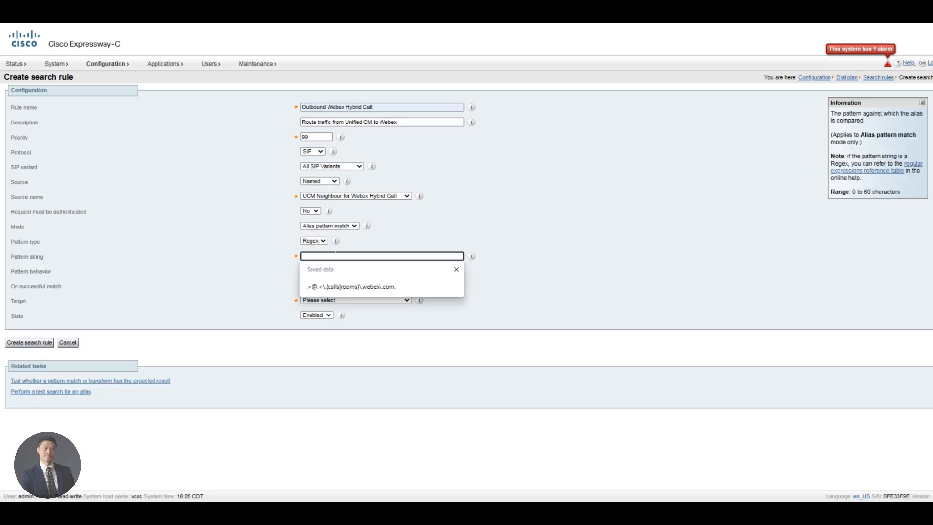
pyautogui.click(349, 287)
pyautogui.press('BackSpace')
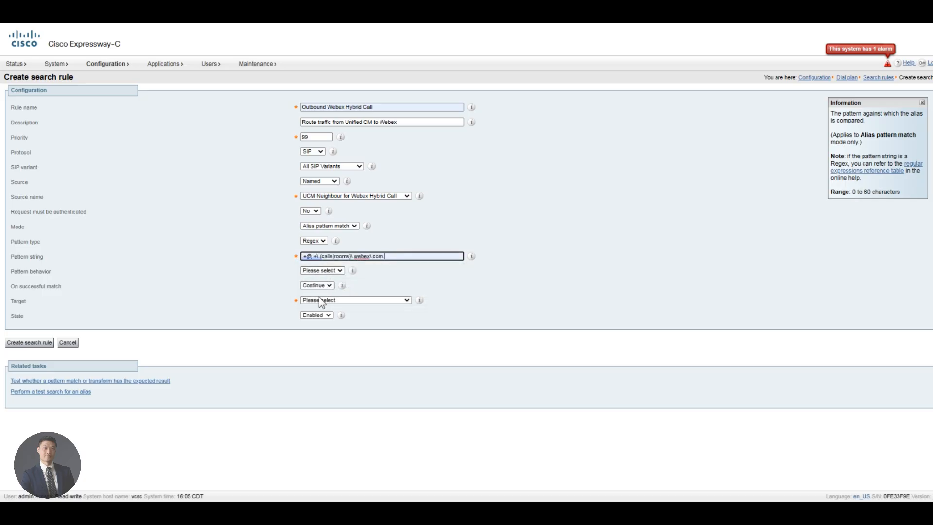
# Step: Leave aliases unmodified, stop on match, target Traversal Client for Webex Hybrid call, and create the rule
pyautogui.click(319, 300)
pyautogui.click(317, 286)
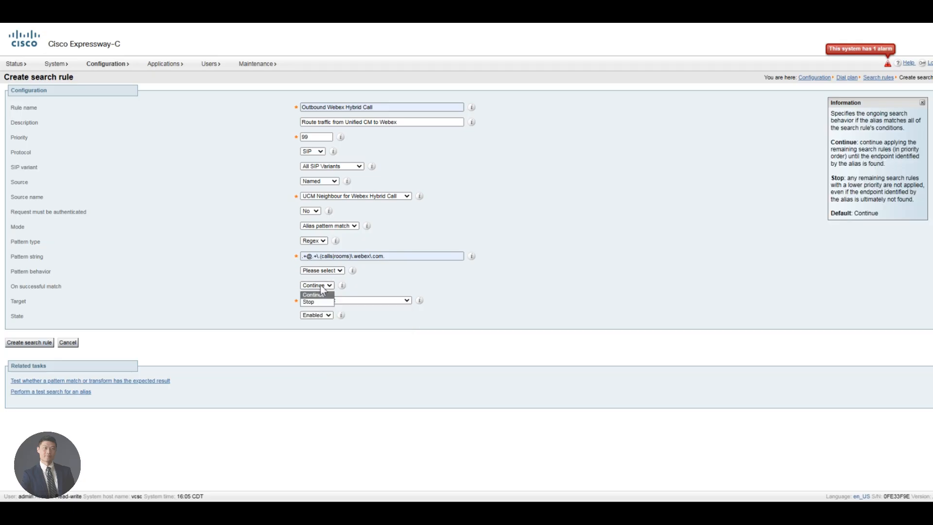
pyautogui.click(322, 271)
pyautogui.click(319, 292)
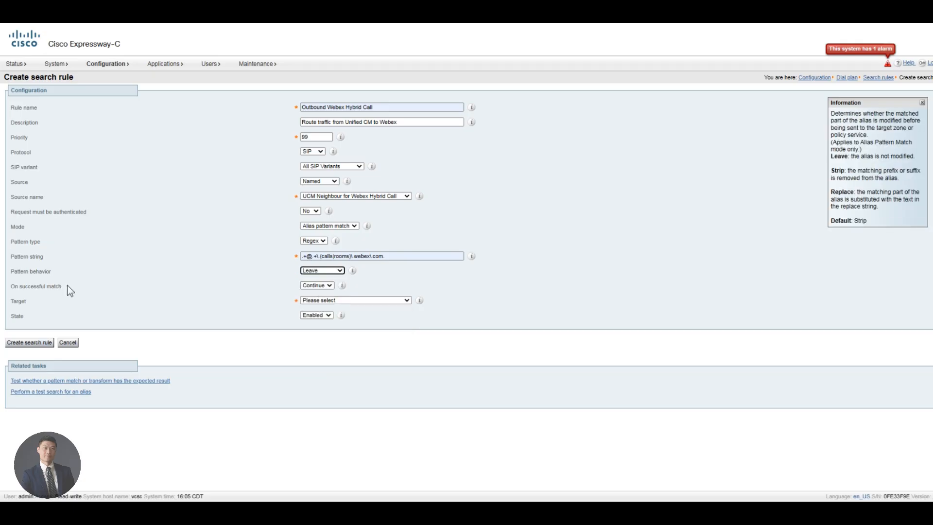
pyautogui.click(323, 286)
pyautogui.click(321, 302)
pyautogui.click(342, 300)
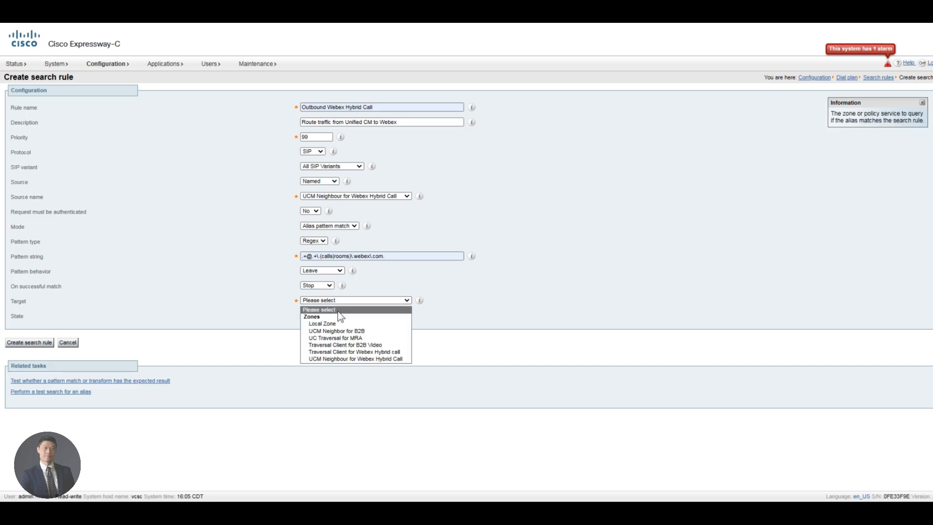
pyautogui.click(360, 352)
pyautogui.click(269, 346)
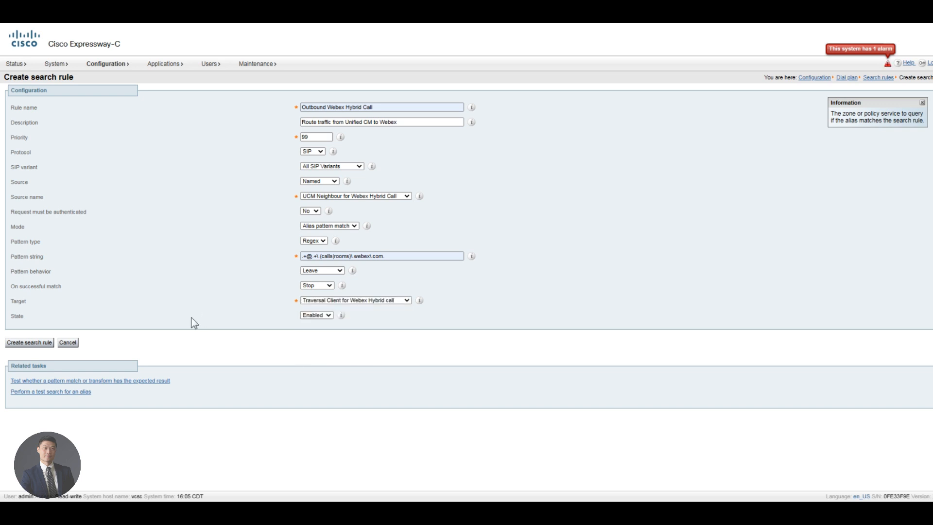
pyautogui.click(21, 344)
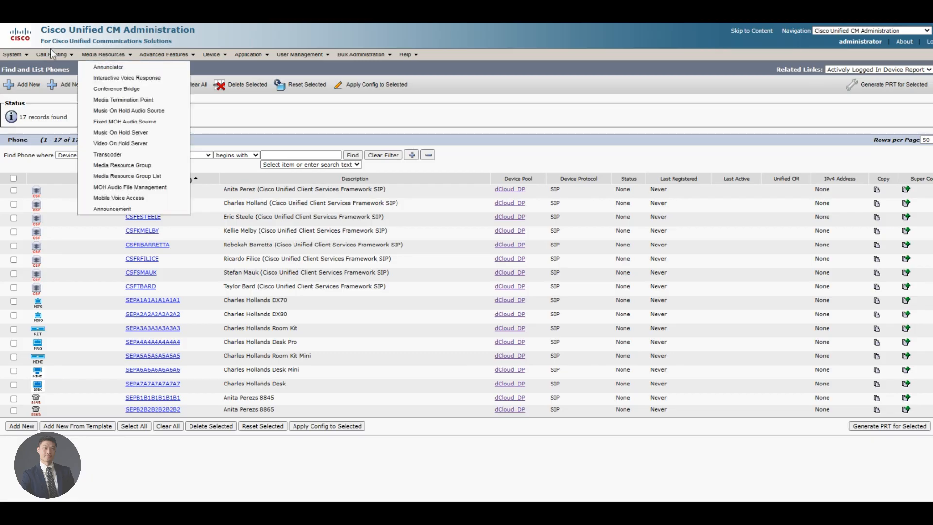
# Step: Add new directory number 7800 in route partition Base_PT
pyautogui.moveTo(52, 57)
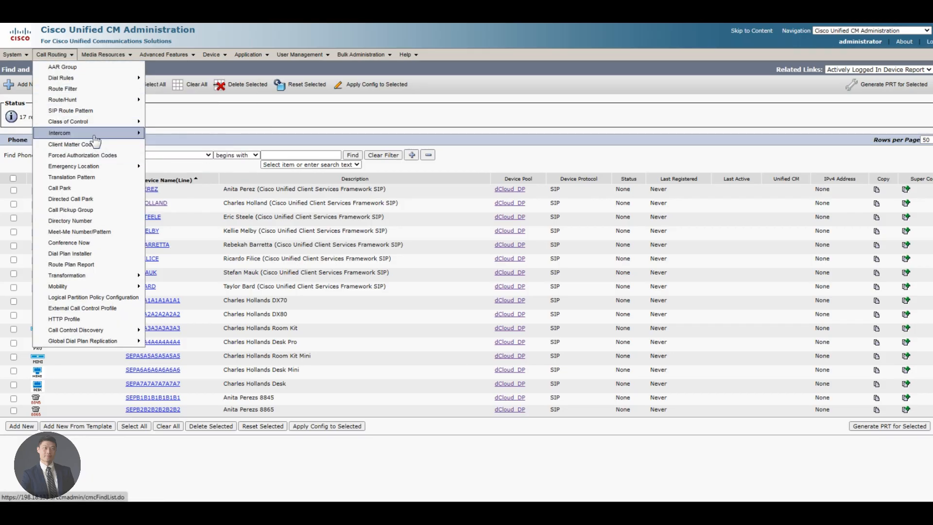
pyautogui.click(82, 223)
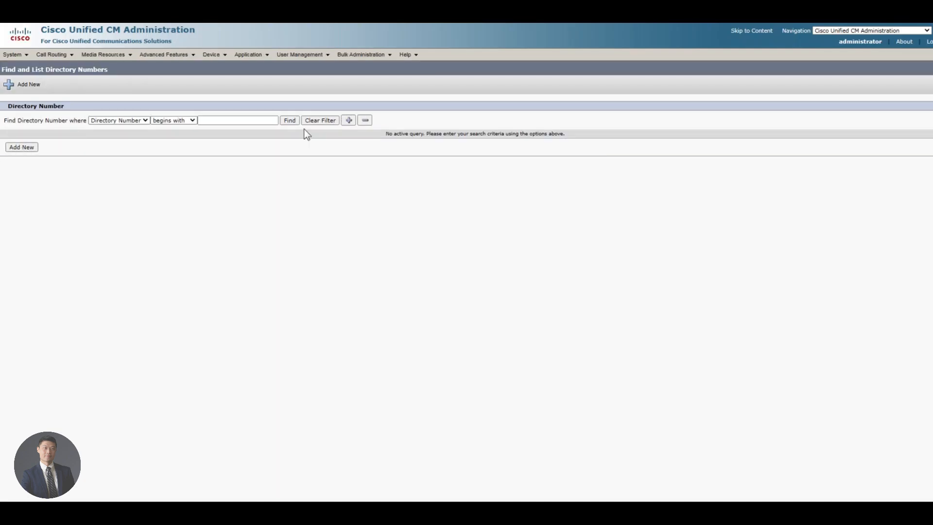
pyautogui.click(289, 121)
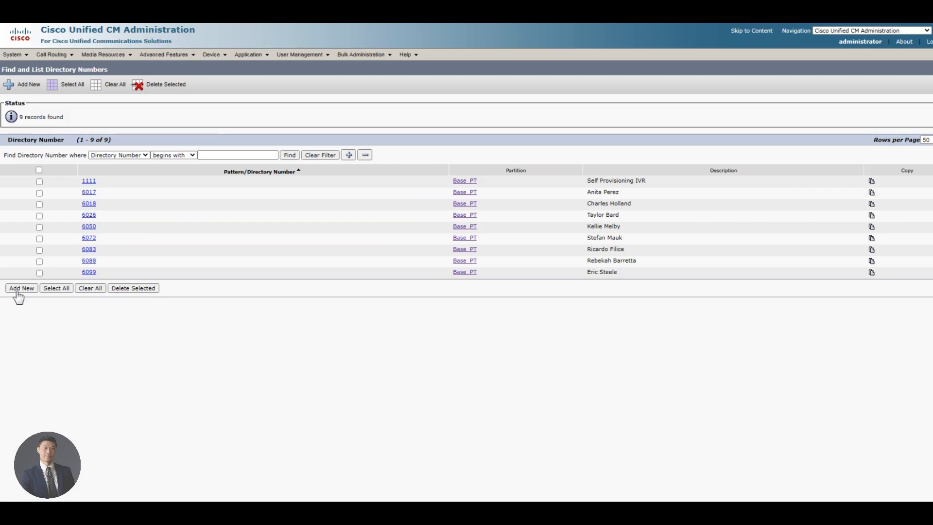
pyautogui.click(24, 288)
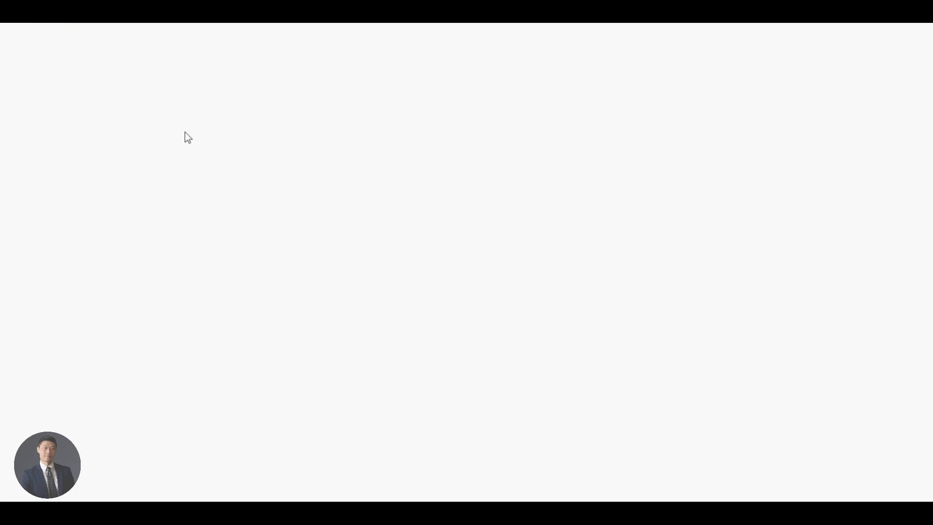
pyautogui.click(146, 151)
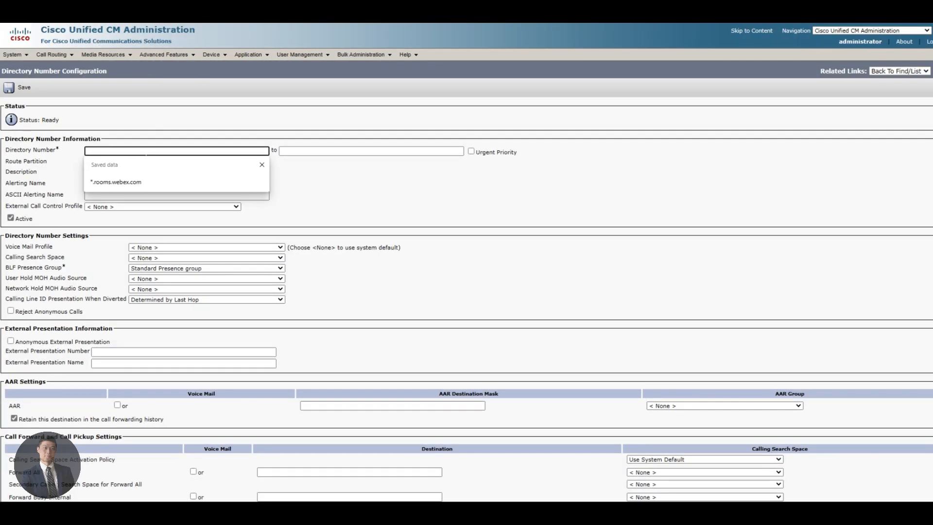
pyautogui.write('7800')
pyautogui.press('Tab')
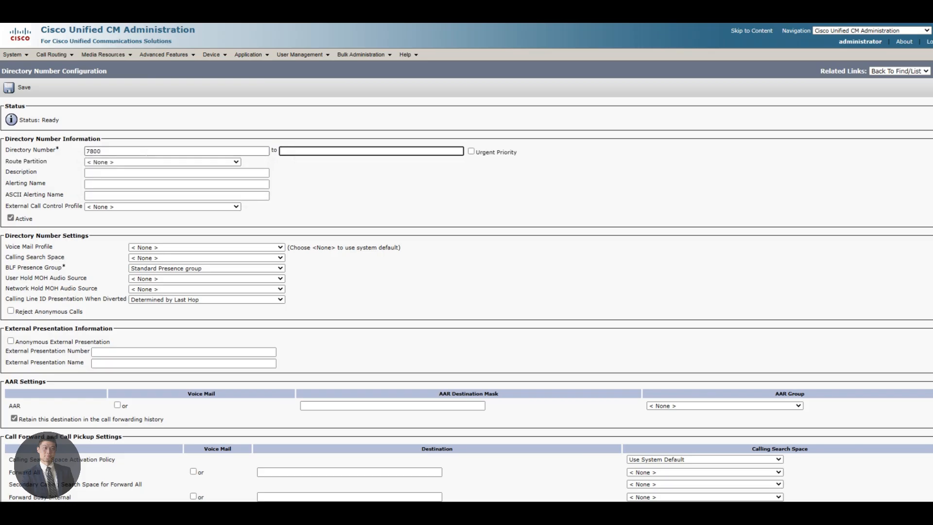
pyautogui.click(132, 162)
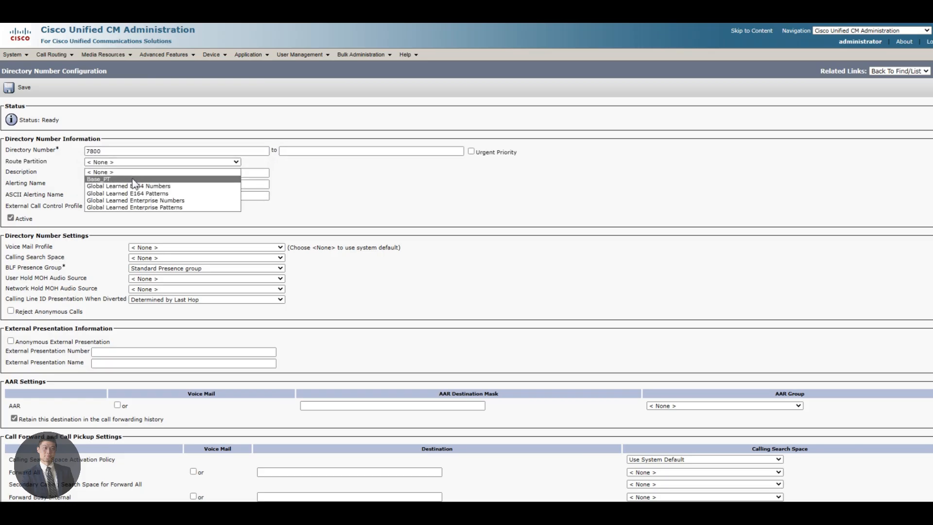
pyautogui.click(132, 179)
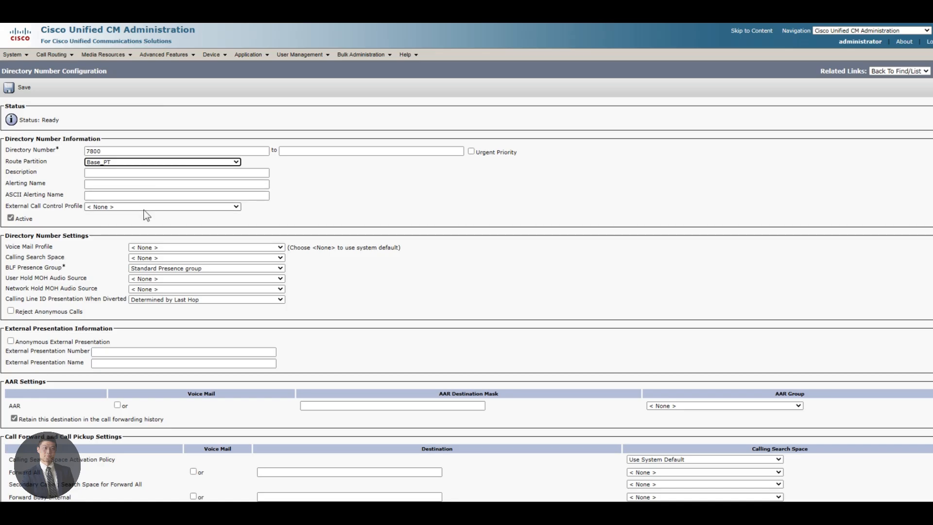
# Step: Give it alerting name Hybrid Device and CSS Call_Everyone, save, and find the 'directory UR' section
pyautogui.click(127, 184)
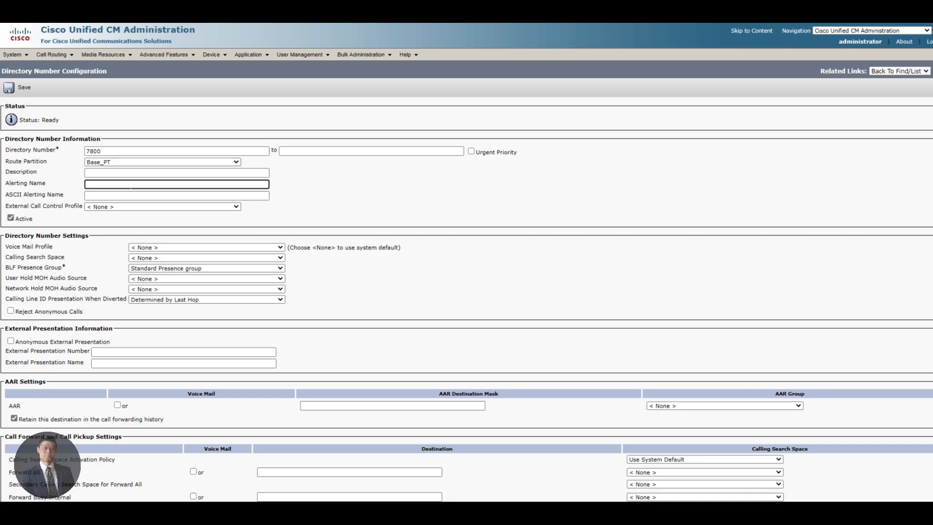
pyautogui.write('Hybrid ')
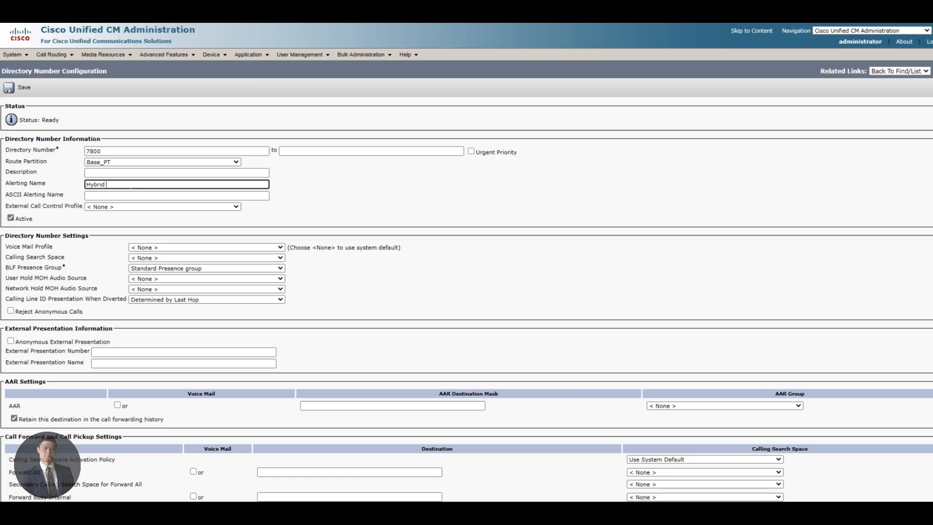
pyautogui.write('Device')
pyautogui.press('Tab')
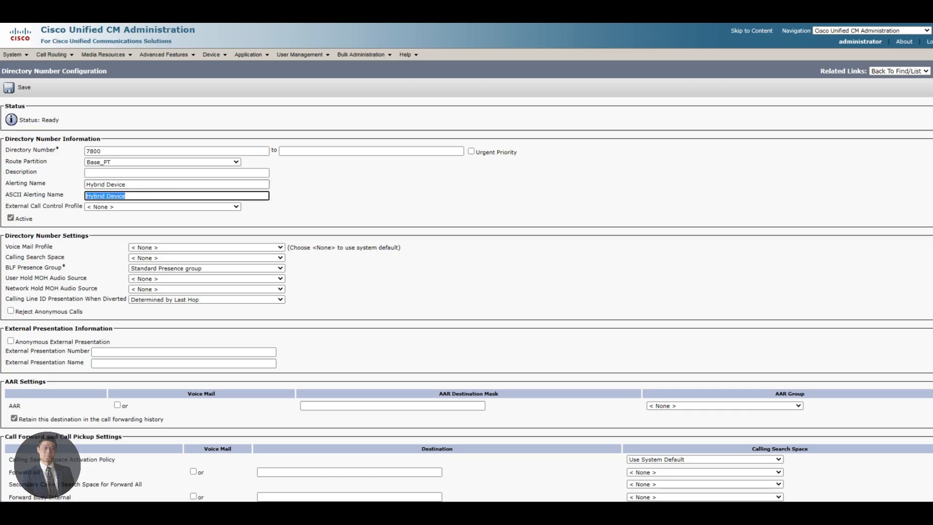
pyautogui.write('Hybrid Device')
pyautogui.press('Tab')
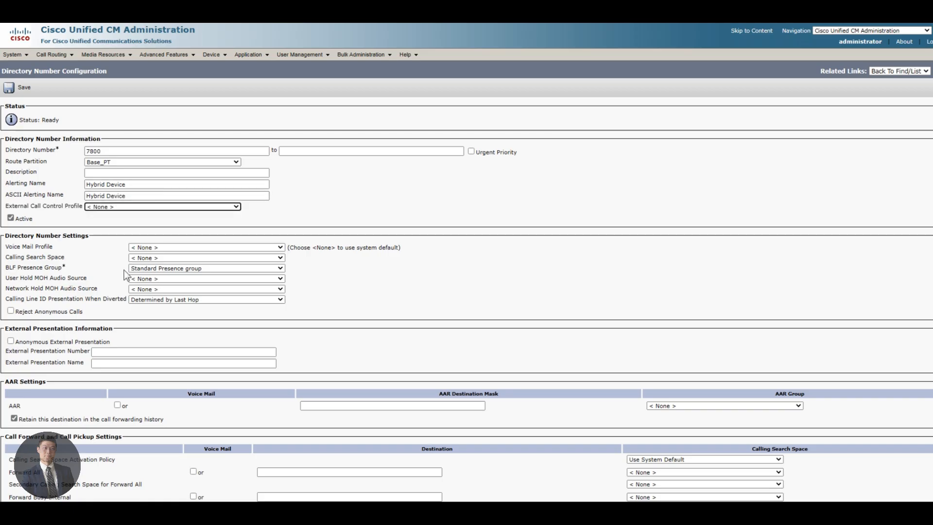
pyautogui.click(146, 268)
pyautogui.click(148, 275)
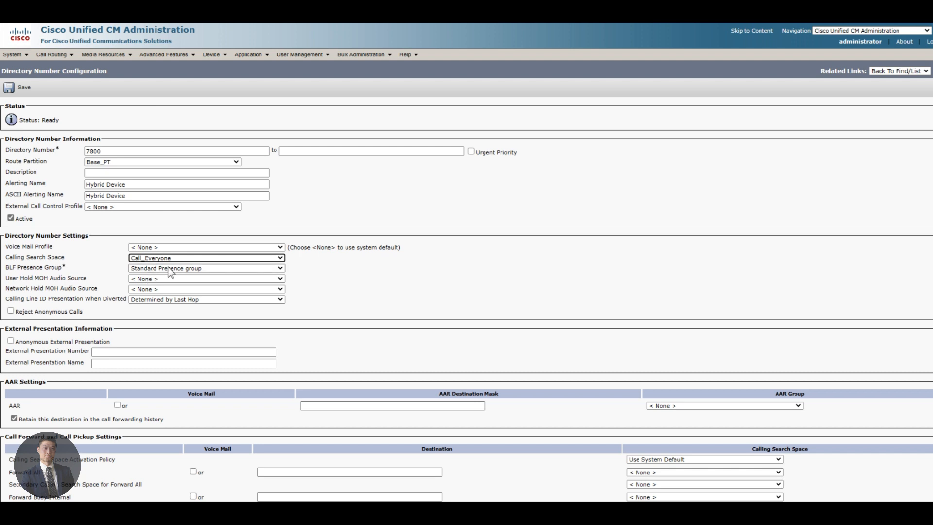
pyautogui.click(22, 87)
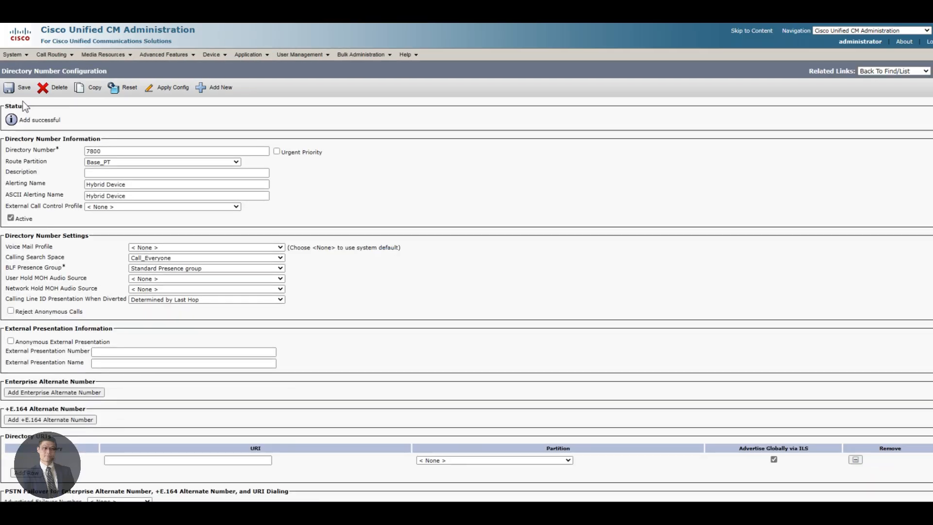
pyautogui.hotkey('ctrl', 'f')
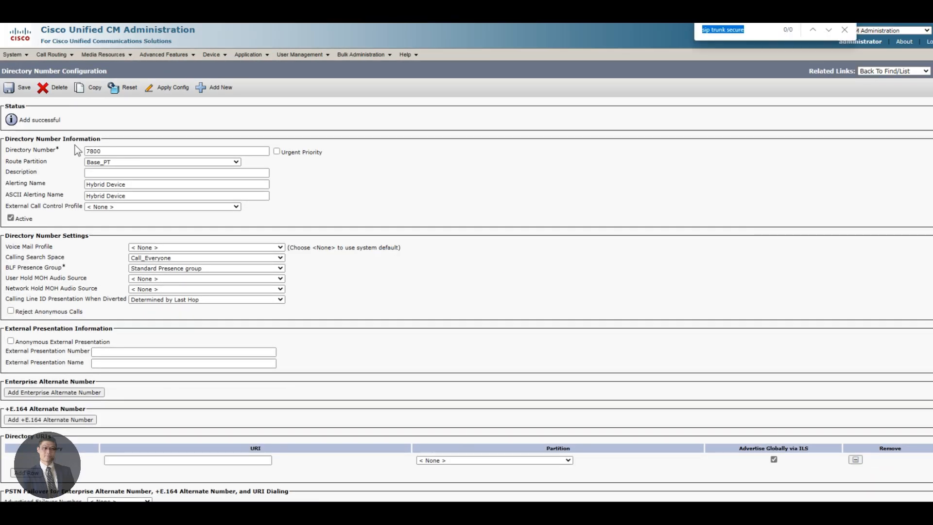
pyautogui.write('directory URI')
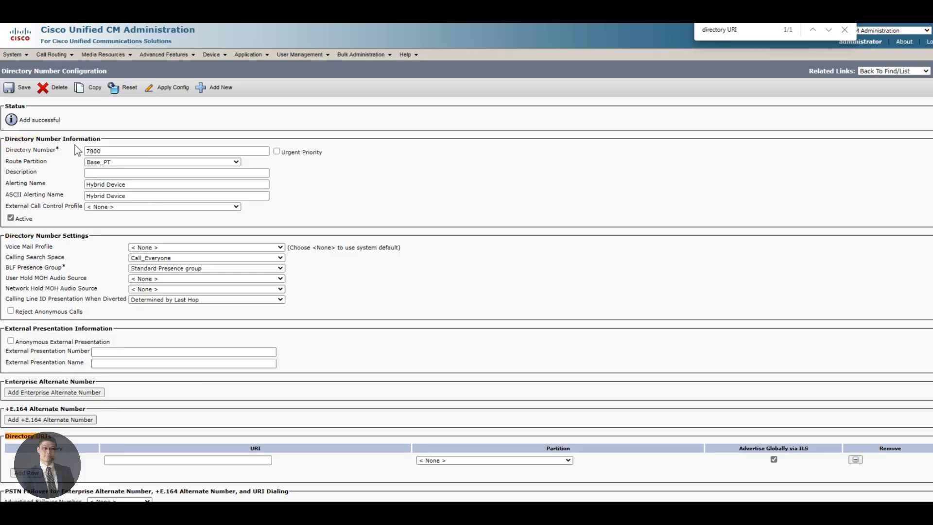
# Step: Add directory URI hdevice at the pasted Webex domain in partition Base_PT and save
pyautogui.scroll(-3, 74, 238)
pyautogui.click(175, 324)
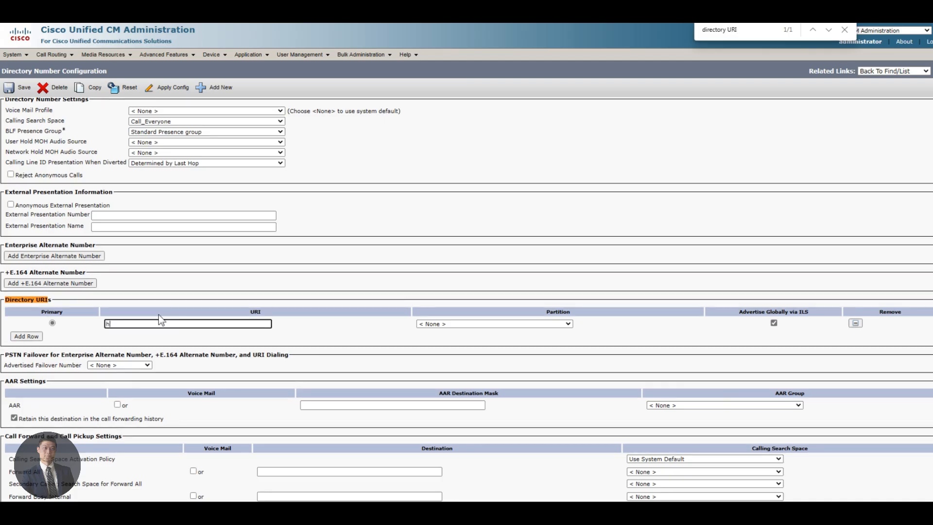
pyautogui.write('hdevice@')
pyautogui.press('Tab')
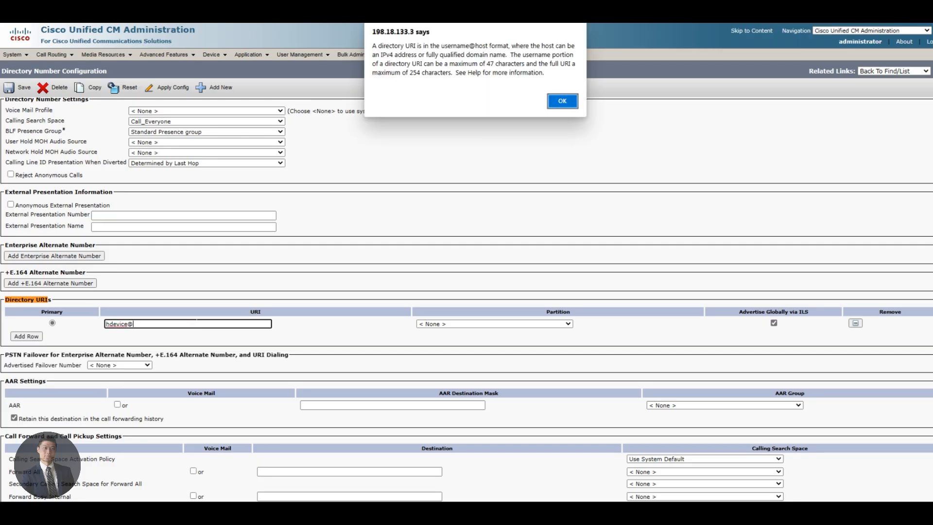
pyautogui.click(558, 103)
pyautogui.write('cb20405a.webex.com')
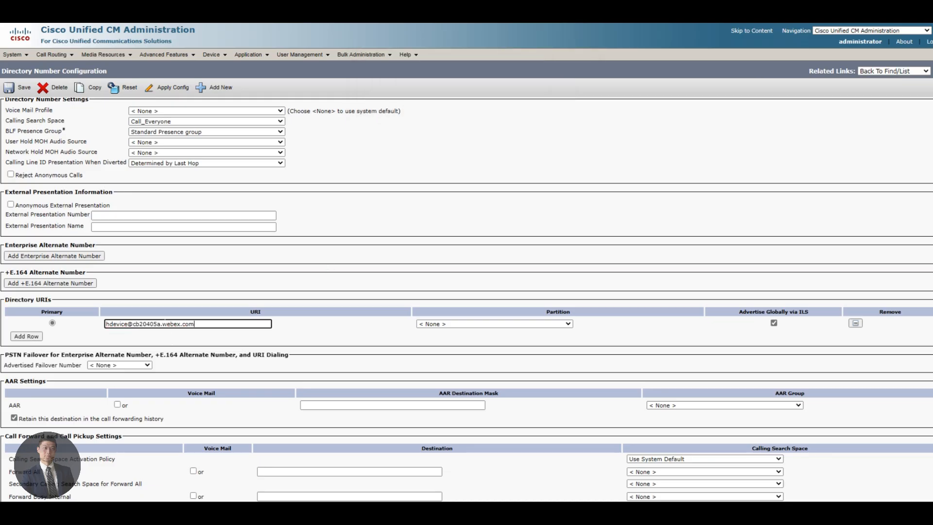
pyautogui.click(544, 322)
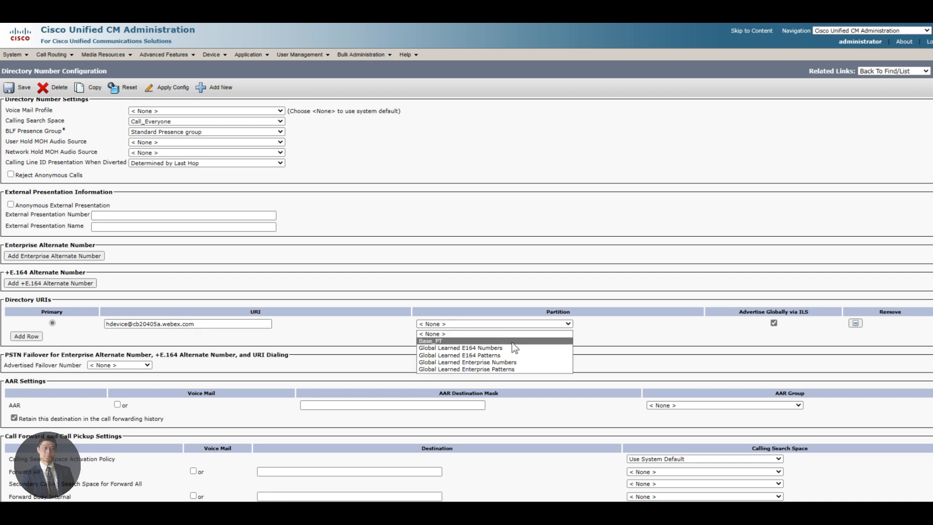
pyautogui.click(529, 338)
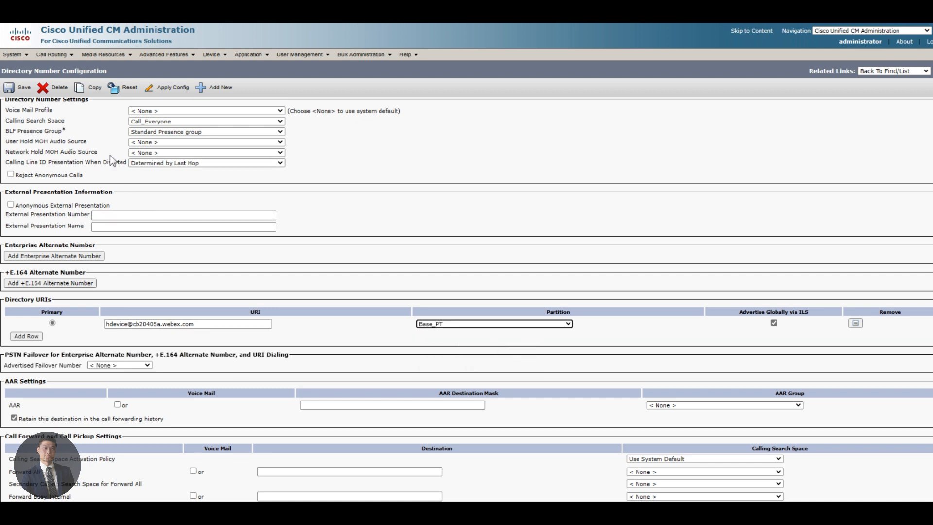
pyautogui.click(20, 91)
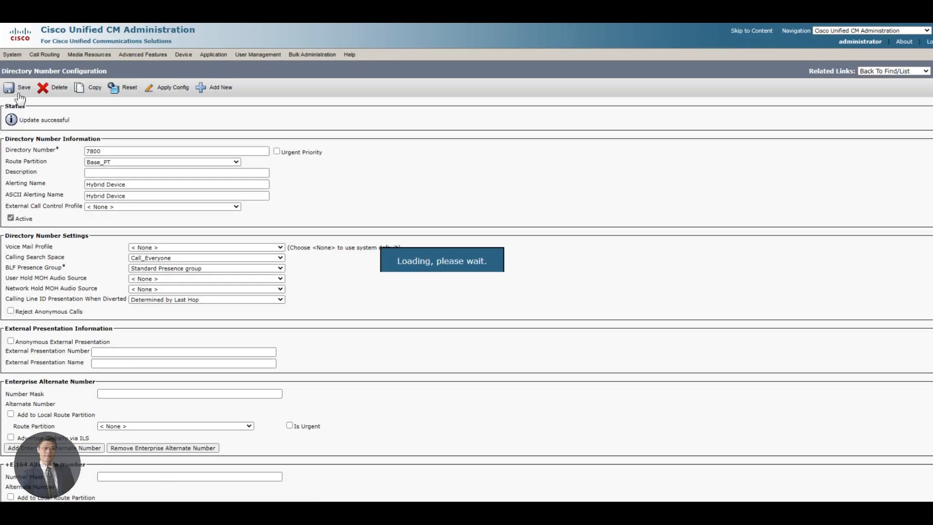
# Step: Start a new end user with user ID hdevice
pyautogui.moveTo(299, 55)
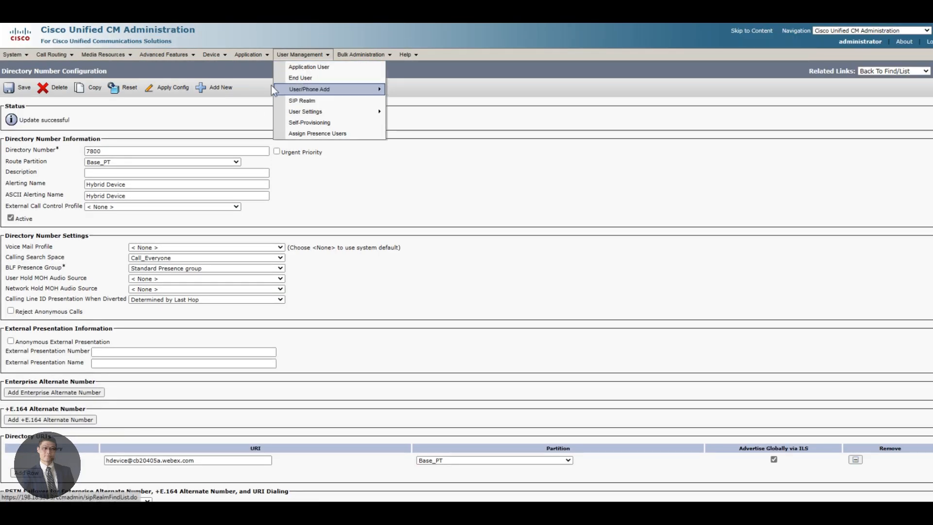
pyautogui.click(306, 81)
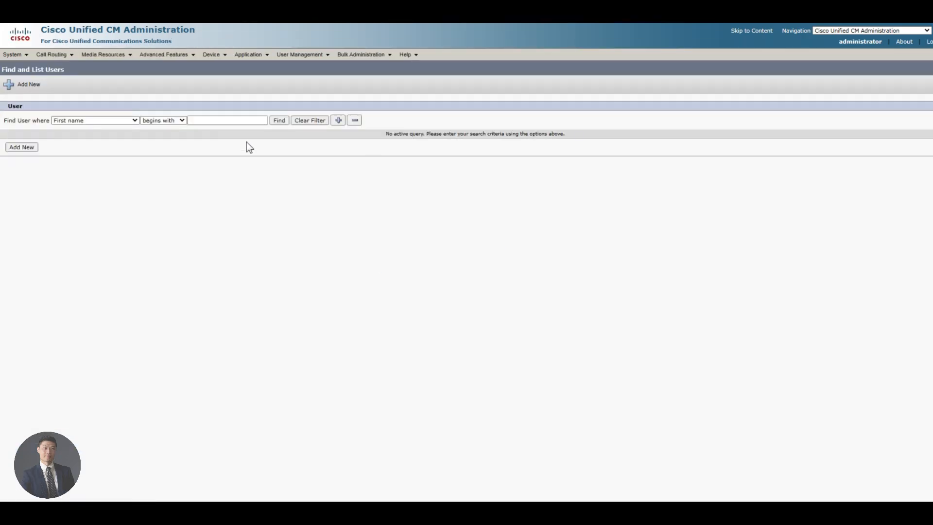
pyautogui.click(21, 147)
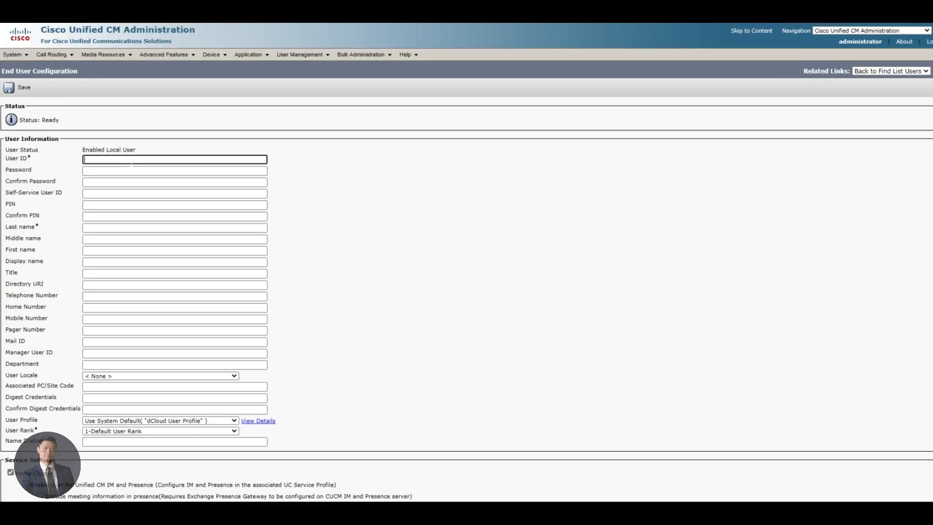
pyautogui.write('hdevice')
pyautogui.press('Tab')
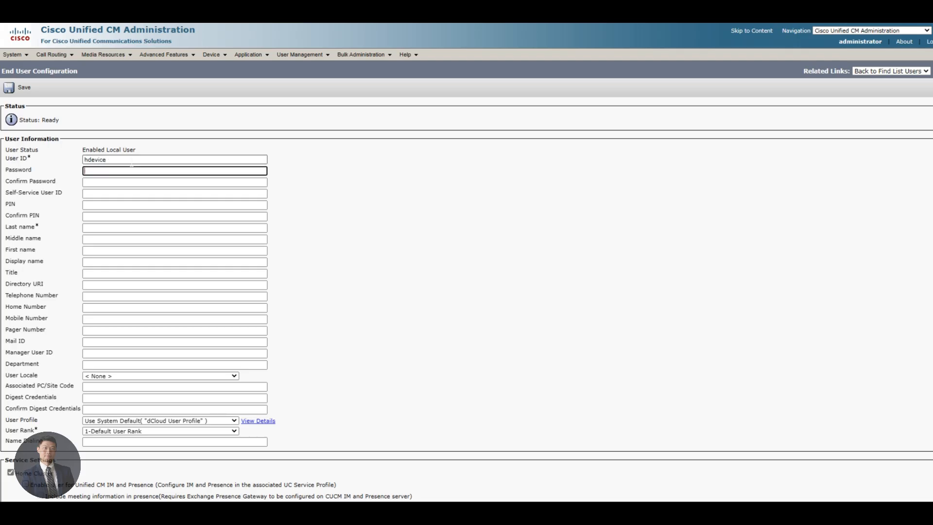
pyautogui.press('Tab')
pyautogui.press('Tab')
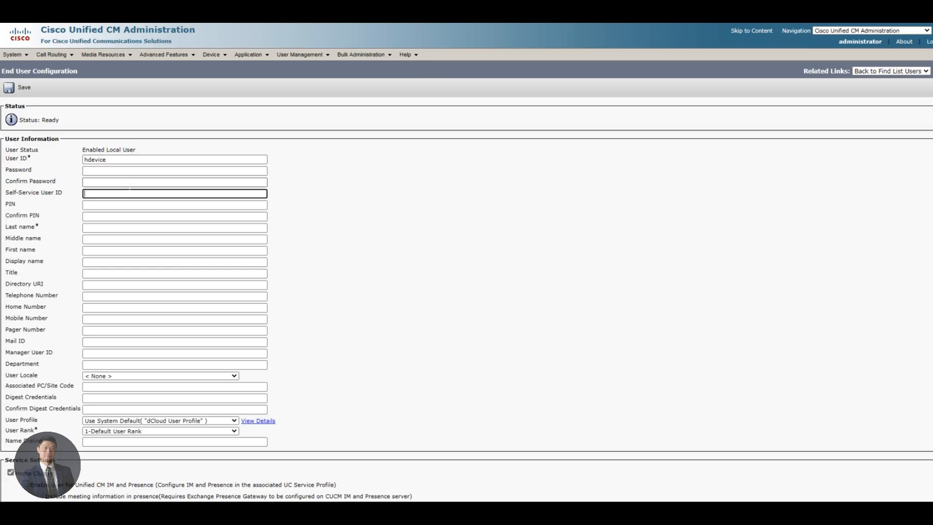
# Step: Enter last name Device and first name Hybrid for the new user
pyautogui.click(100, 249)
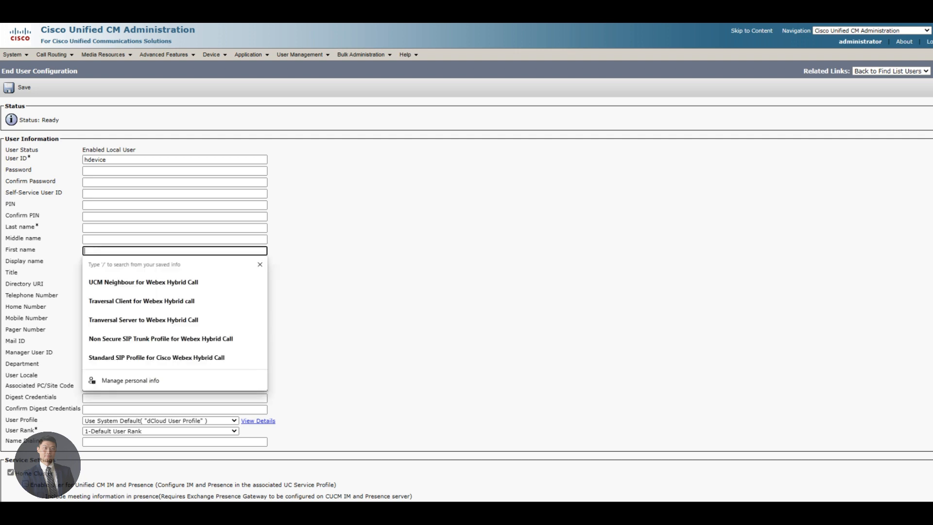
pyautogui.click(104, 228)
pyautogui.write('Device')
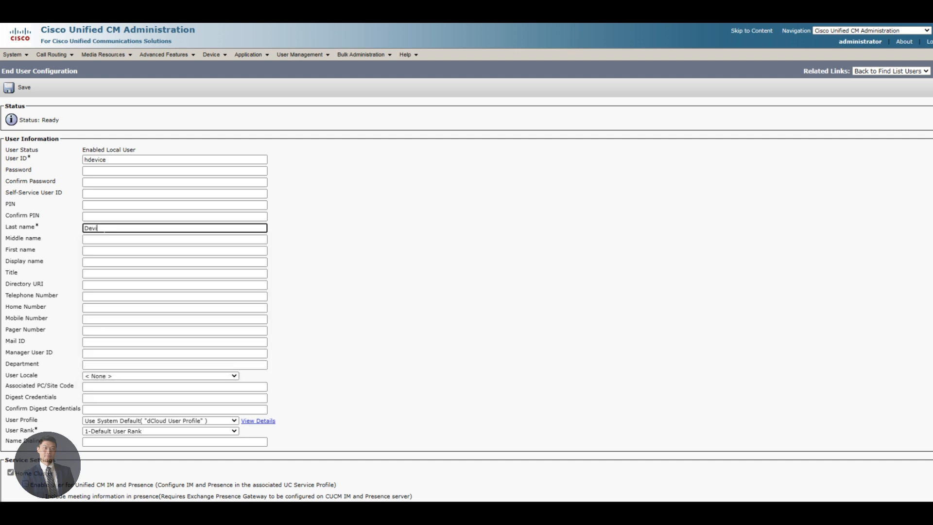
pyautogui.press('Tab')
pyautogui.write('Hybri')
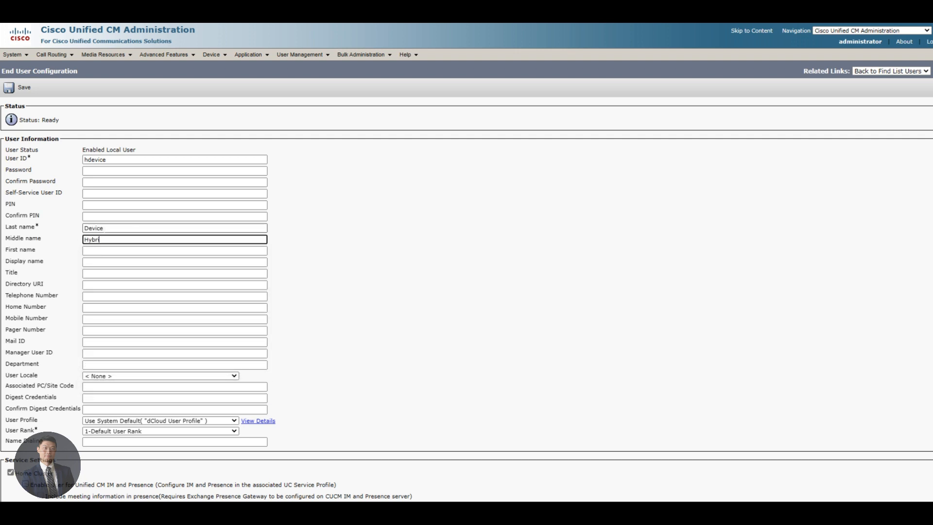
pyautogui.write('d')
pyautogui.moveTo(104, 242); pyautogui.dragTo(76, 250)
pyautogui.hotkey('ctrl', 'x')
pyautogui.press('Tab')
pyautogui.hotkey('ctrl', 'v')
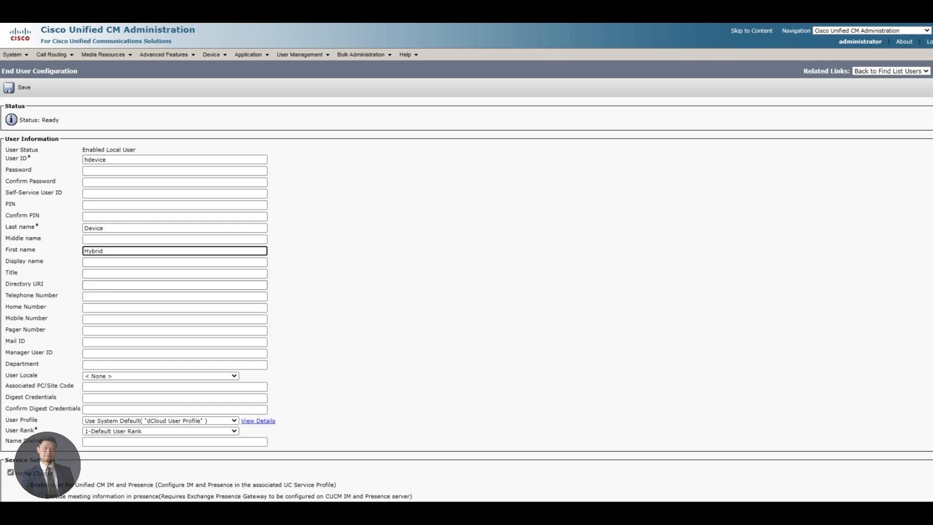
# Step: Fill in directory URI hdevice@ plus the domain, the telephone number, and mail ID hdevice
pyautogui.click(96, 286)
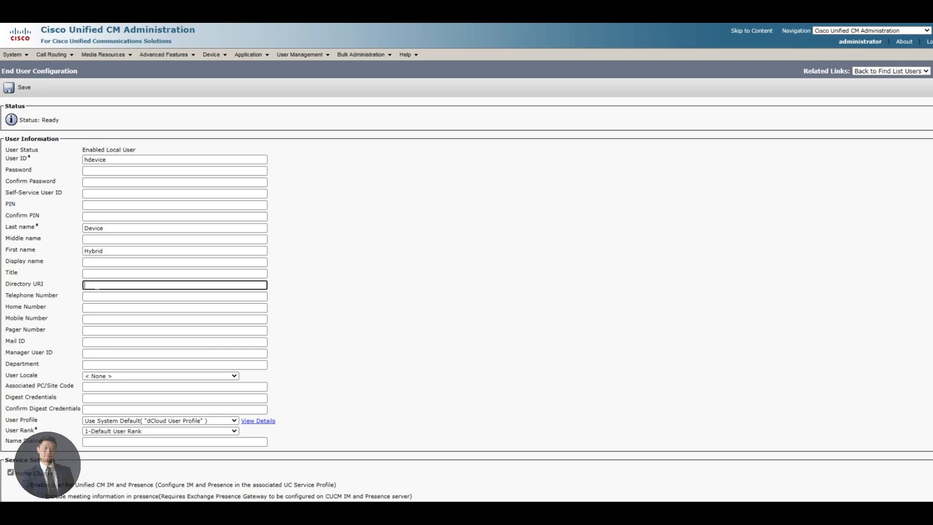
pyautogui.write('hdevice@')
pyautogui.hotkey('ctrl', 'v')
pyautogui.click(322, 389)
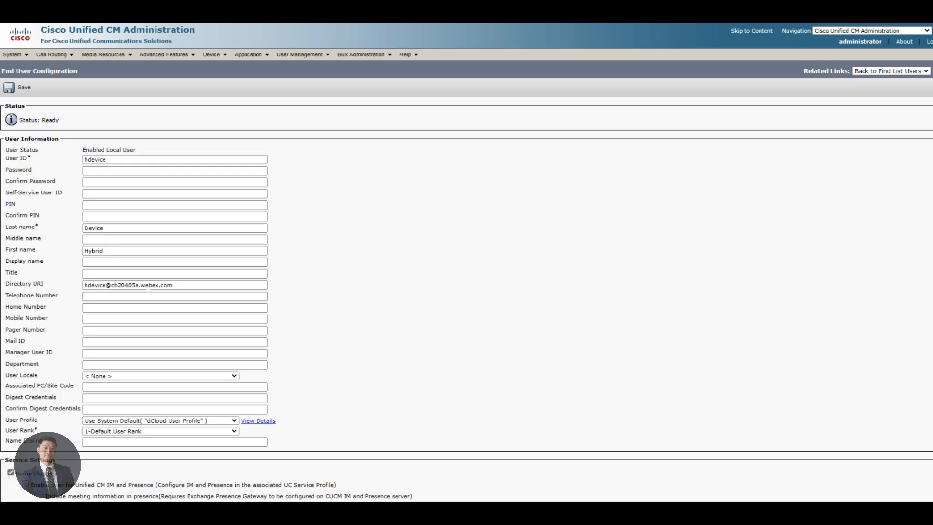
pyautogui.click(144, 297)
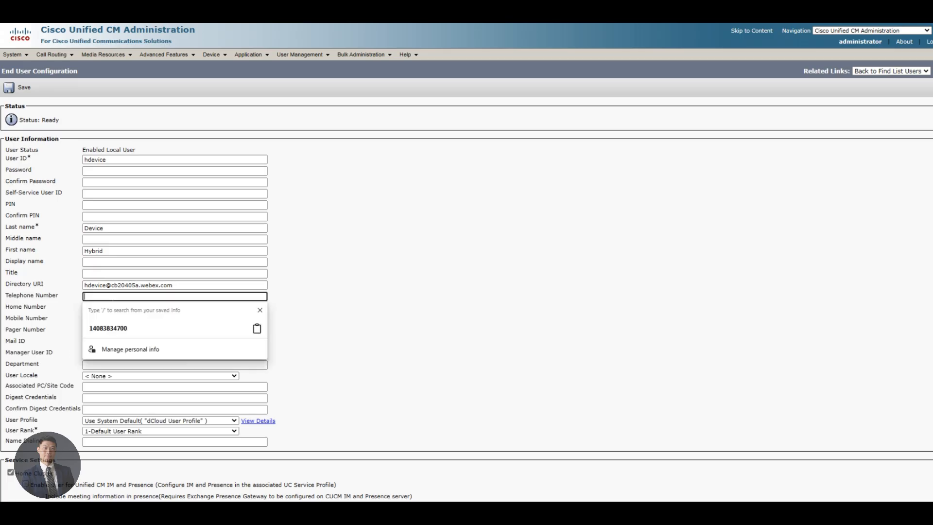
pyautogui.hotkey('ctrl', 'v')
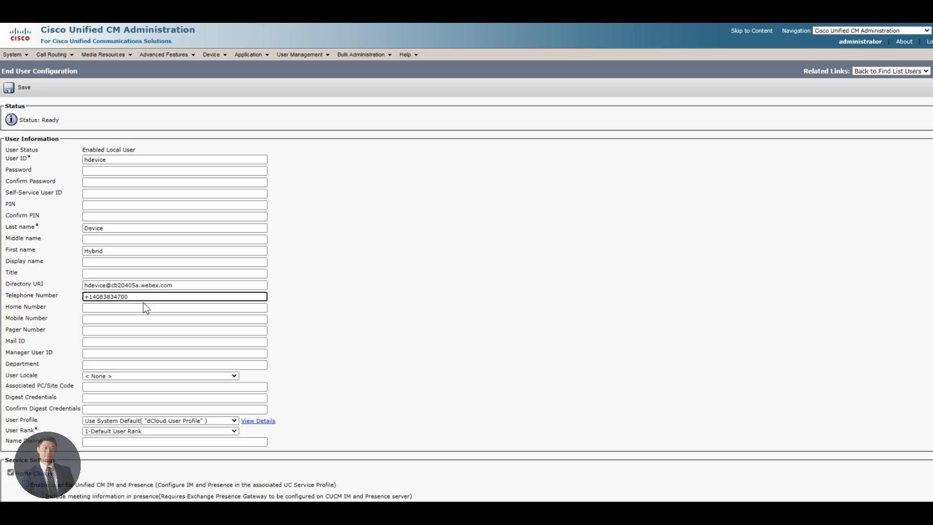
pyautogui.click(348, 368)
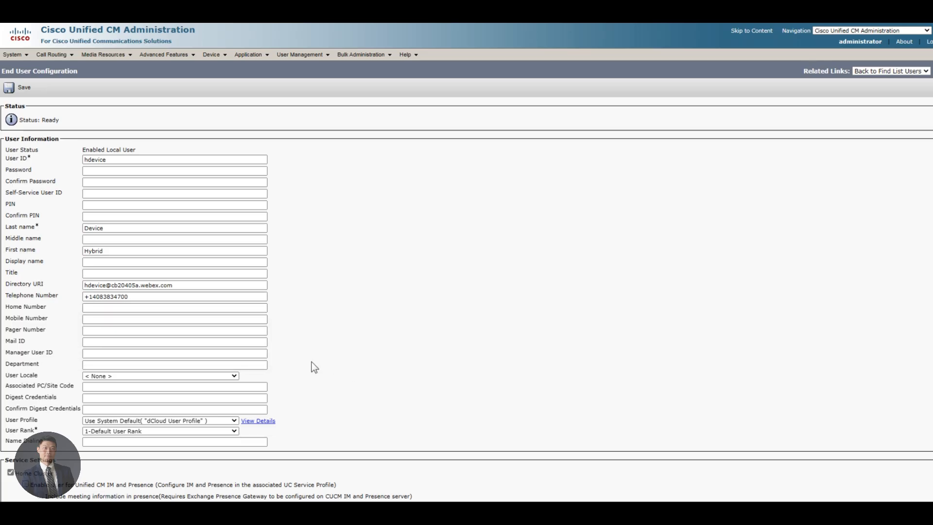
pyautogui.scroll(-1, 313, 367)
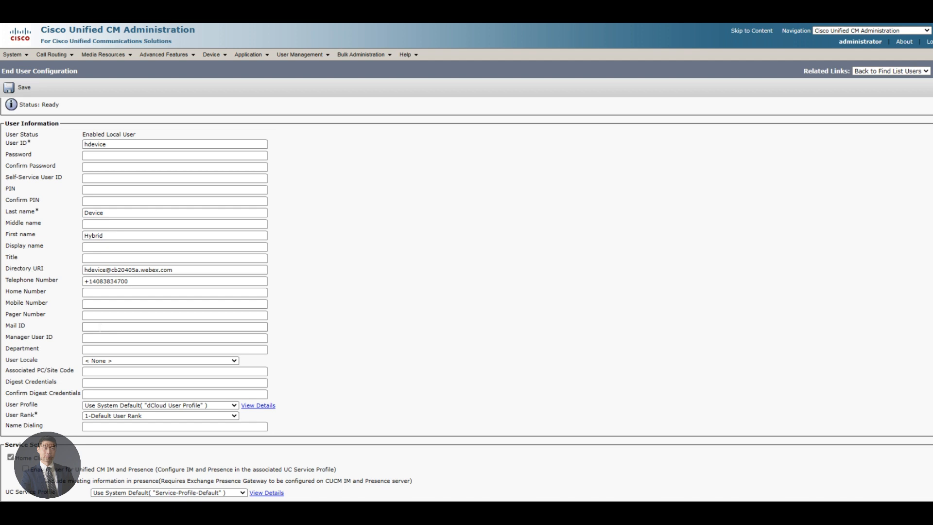
pyautogui.click(124, 327)
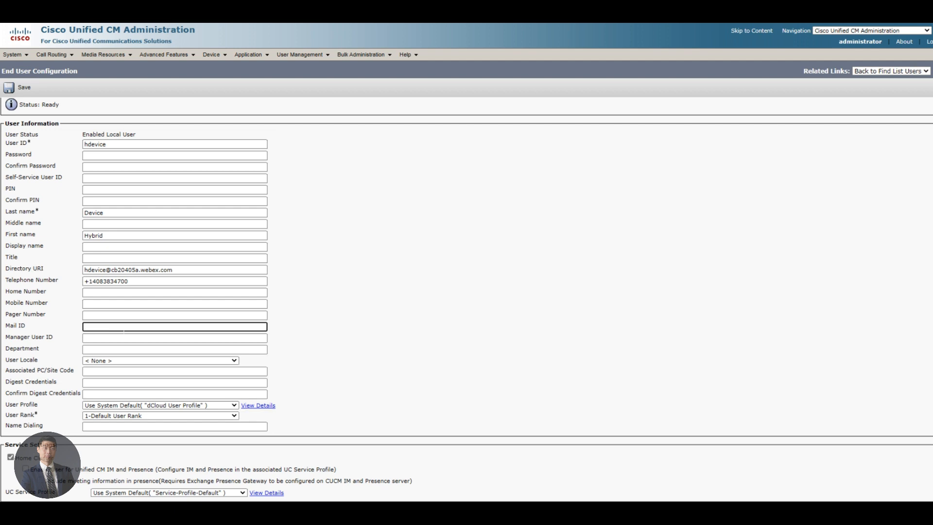
pyautogui.write('hdevice')
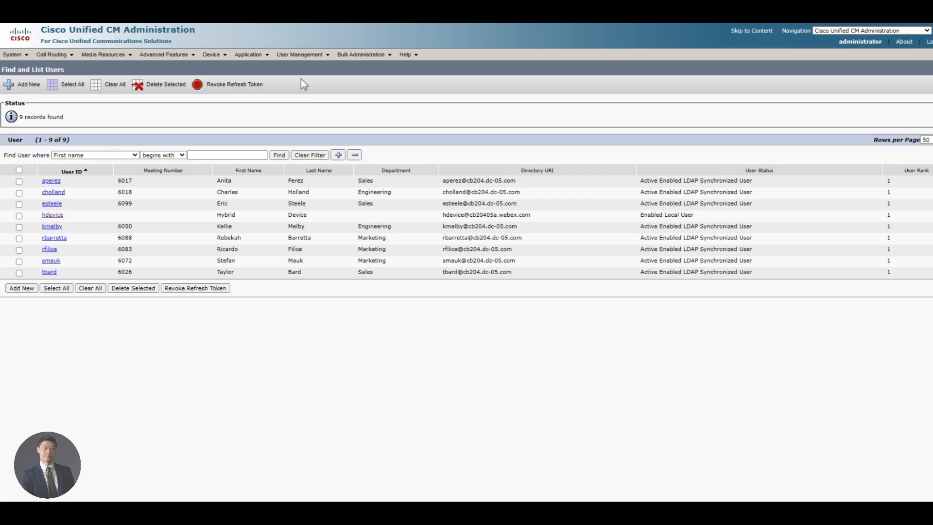
# Step: Add a new phone of type Cisco Spark Remote Device
pyautogui.moveTo(212, 54)
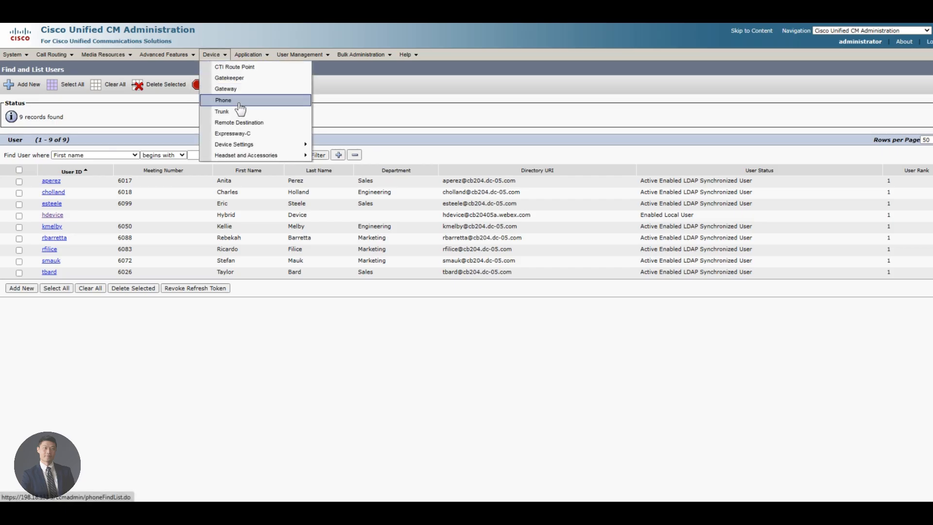
pyautogui.click(240, 106)
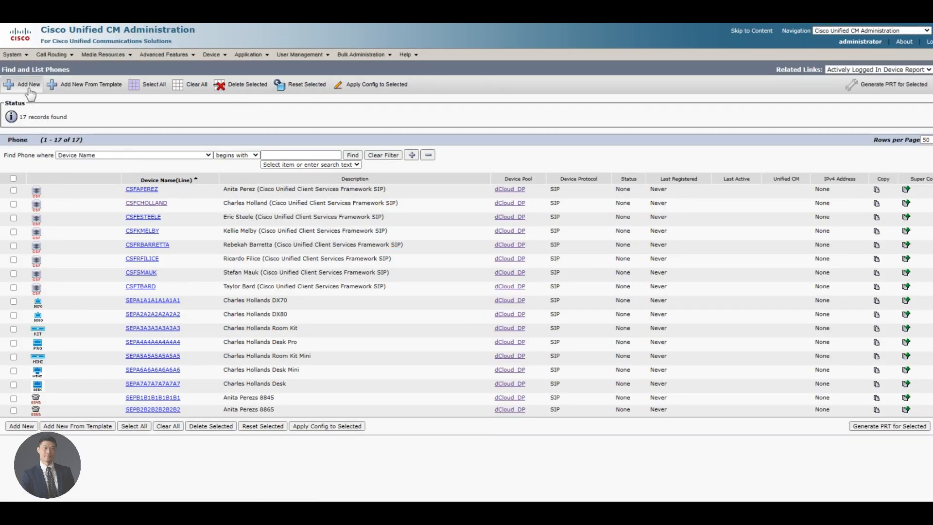
pyautogui.click(28, 87)
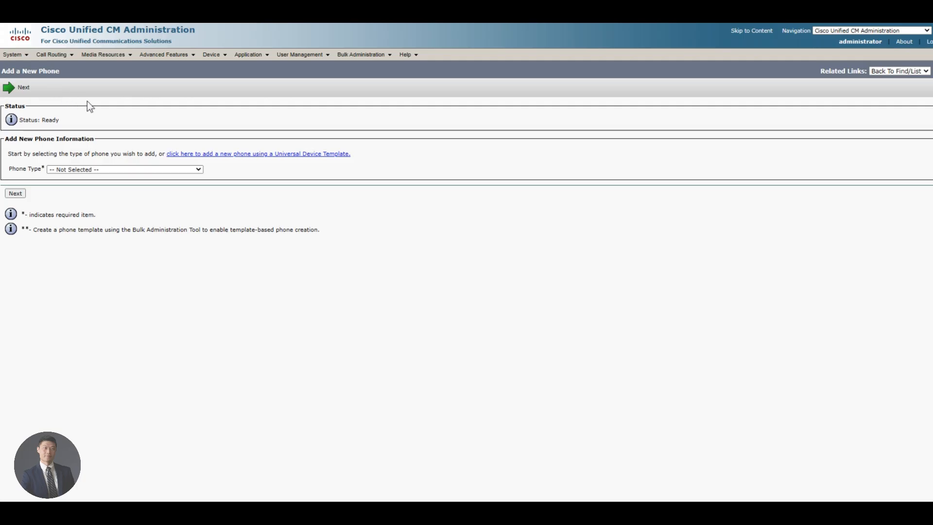
pyautogui.scroll(-15, 119, 190)
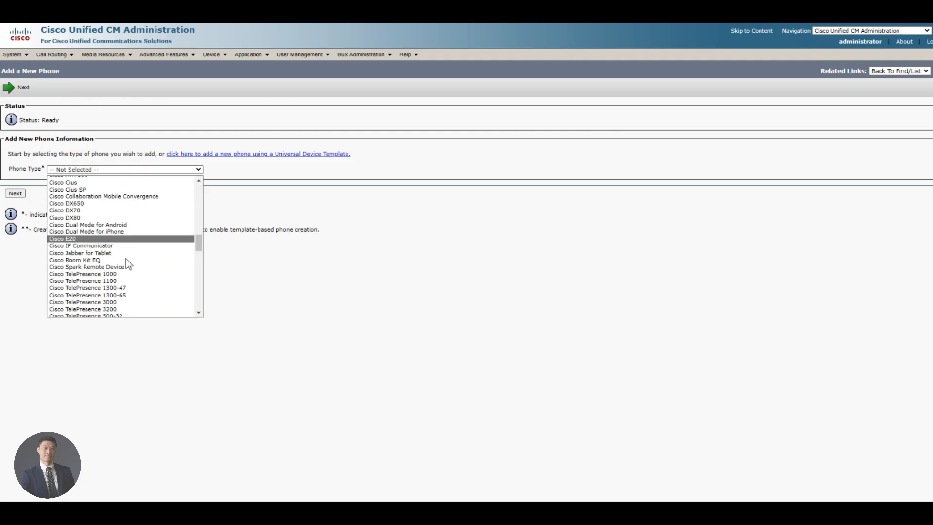
pyautogui.click(126, 266)
pyautogui.click(16, 194)
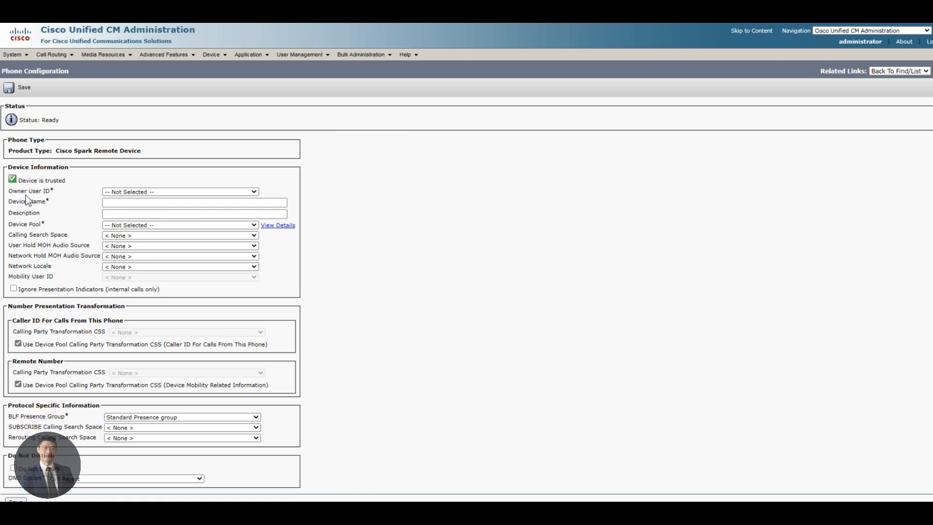
# Step: Set owner Hybrid Device, device pool dCloud_DP and calling search space Call_Everyone
pyautogui.click(130, 193)
pyautogui.click(130, 192)
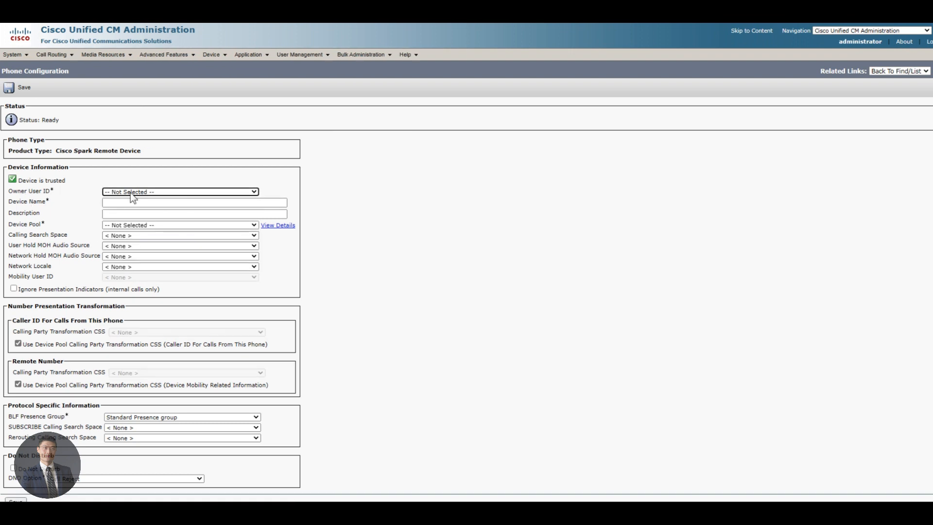
pyautogui.click(130, 193)
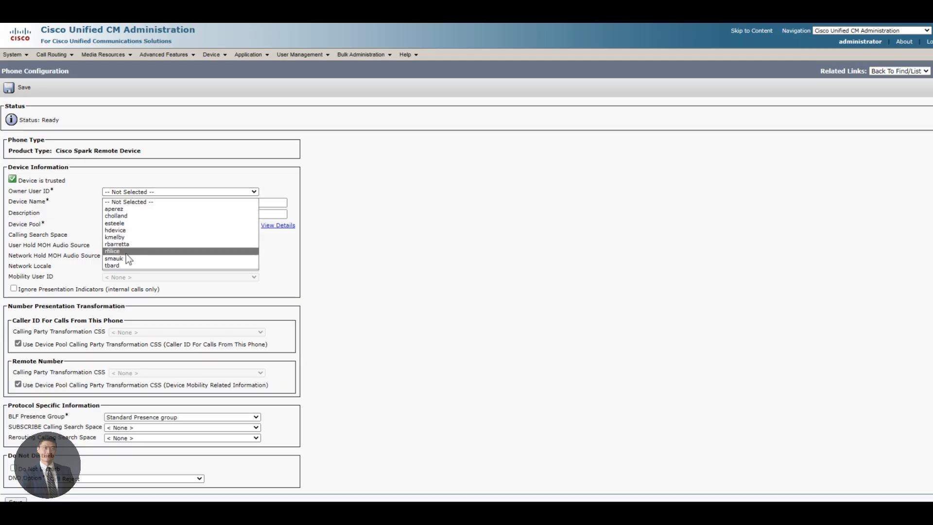
pyautogui.click(133, 230)
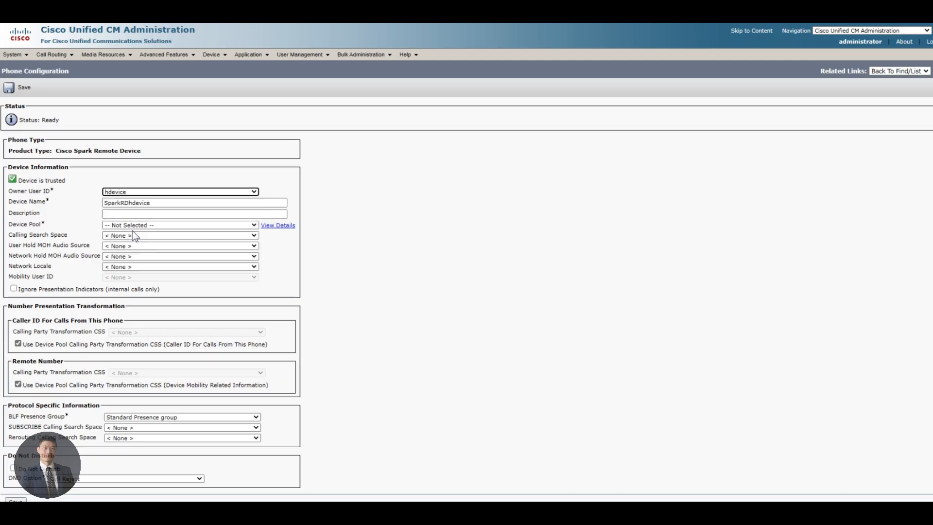
pyautogui.click(154, 204)
pyautogui.doubleClick(154, 203)
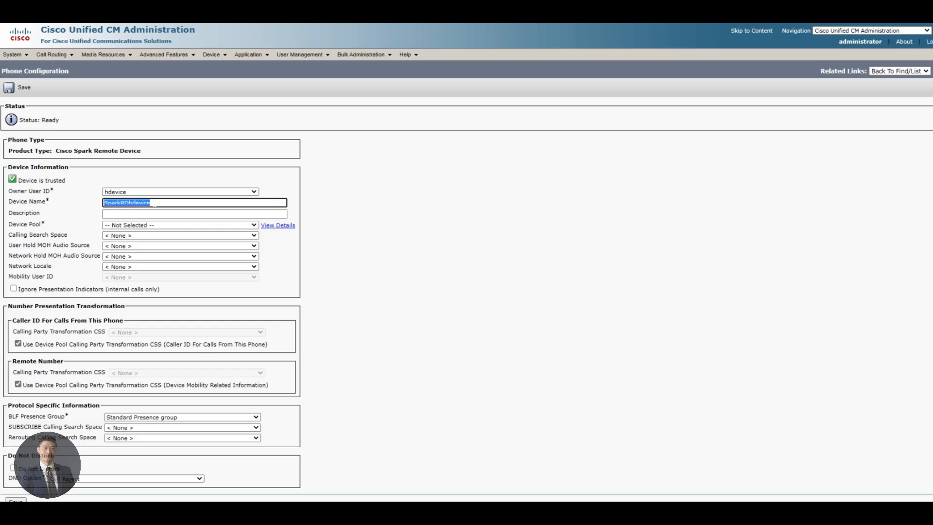
pyautogui.press('Tab')
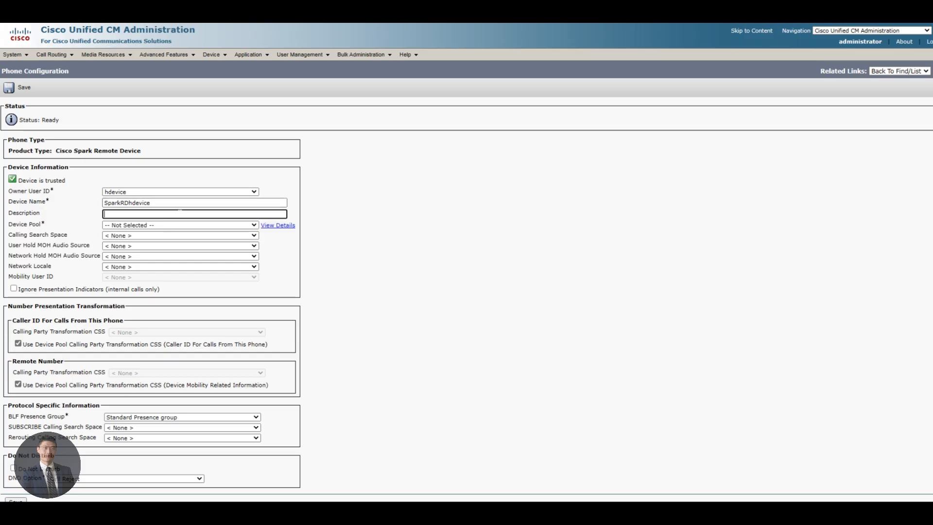
pyautogui.click(157, 224)
pyautogui.click(147, 255)
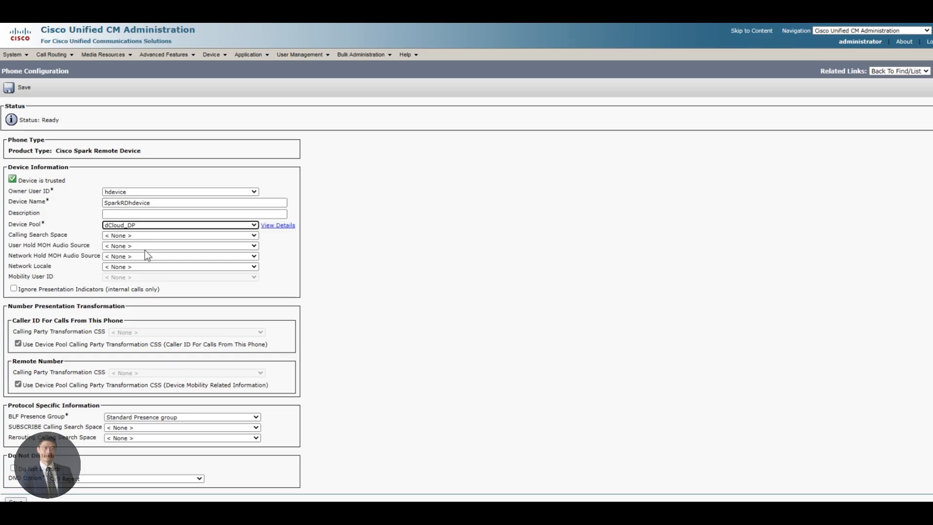
pyautogui.click(145, 246)
pyautogui.click(134, 253)
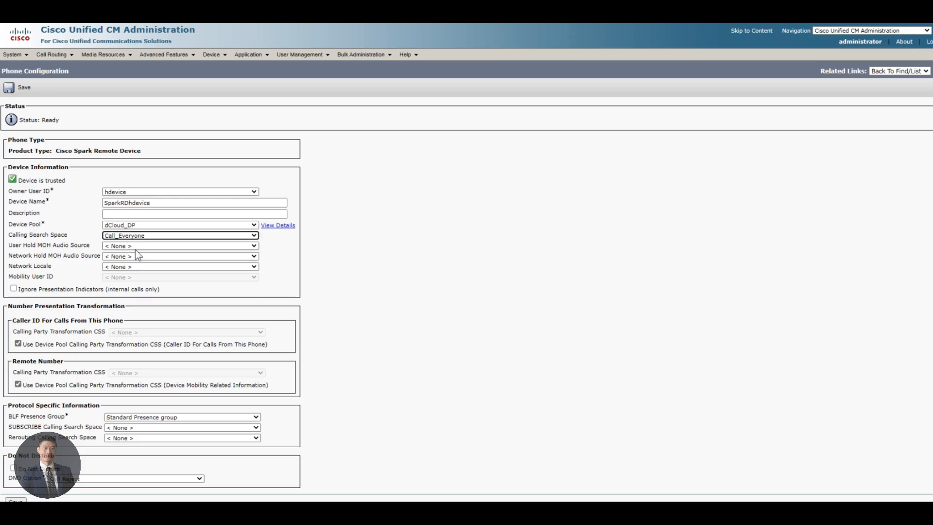
# Step: Set the rerouting calling search space to Call_Everyone and save the remote device
pyautogui.hotkey('ctrl', 'f')
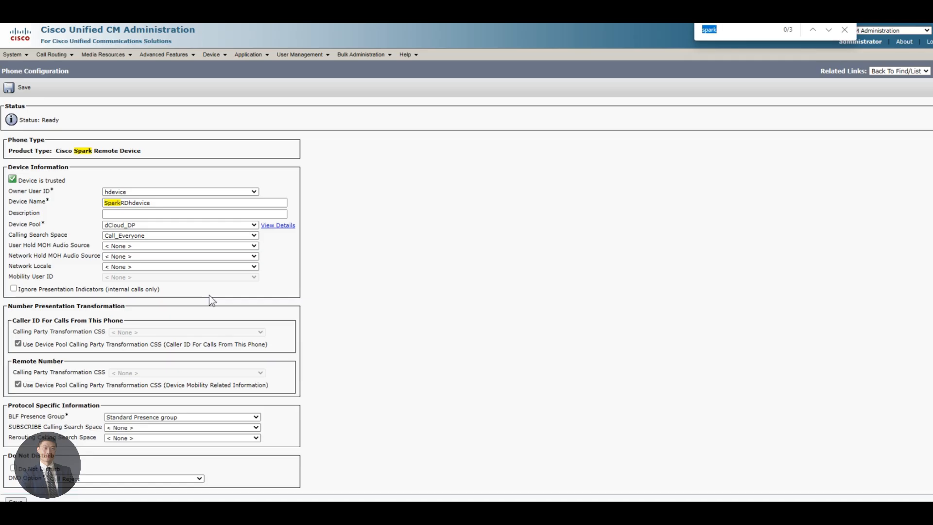
pyautogui.write('reou')
pyautogui.press('BackSpace')
pyautogui.press('BackSpace')
pyautogui.press('BackSpace')
pyautogui.press('BackSpace')
pyautogui.write('reroutin')
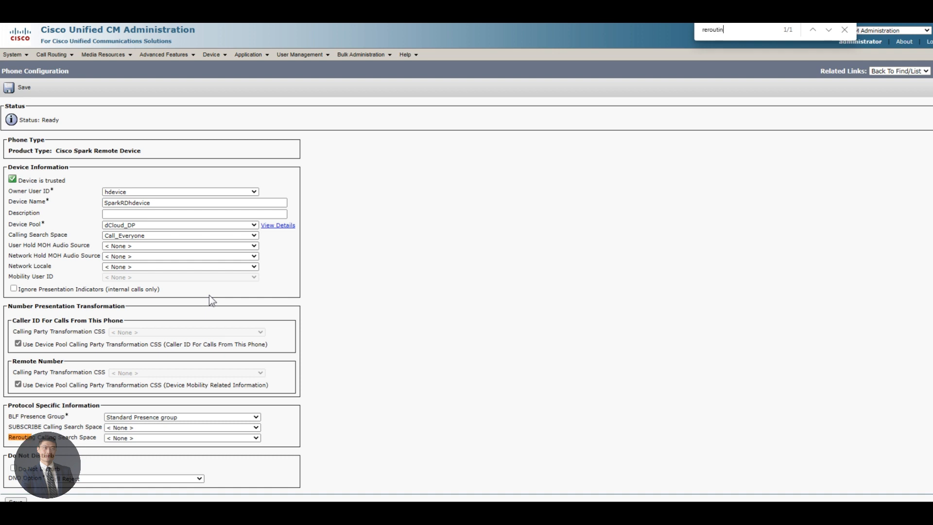
pyautogui.write('g')
pyautogui.click(149, 439)
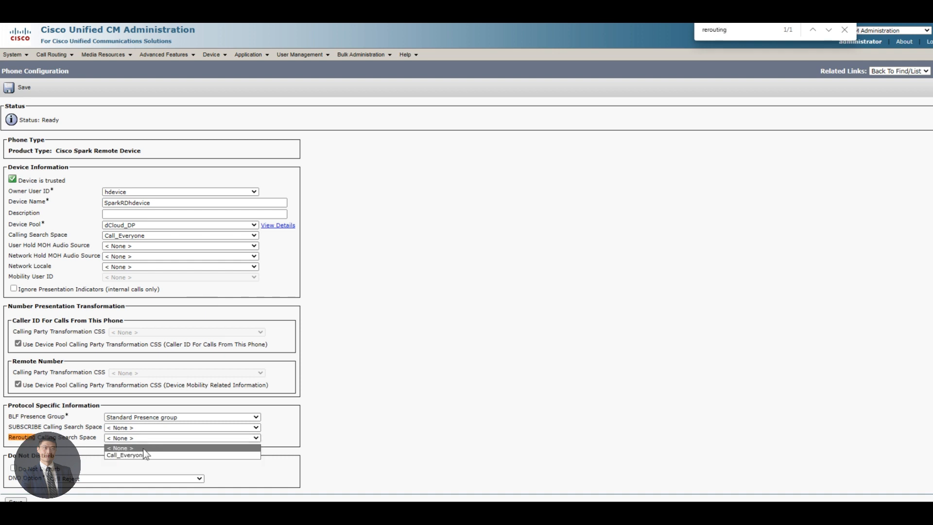
pyautogui.click(146, 455)
pyautogui.click(331, 396)
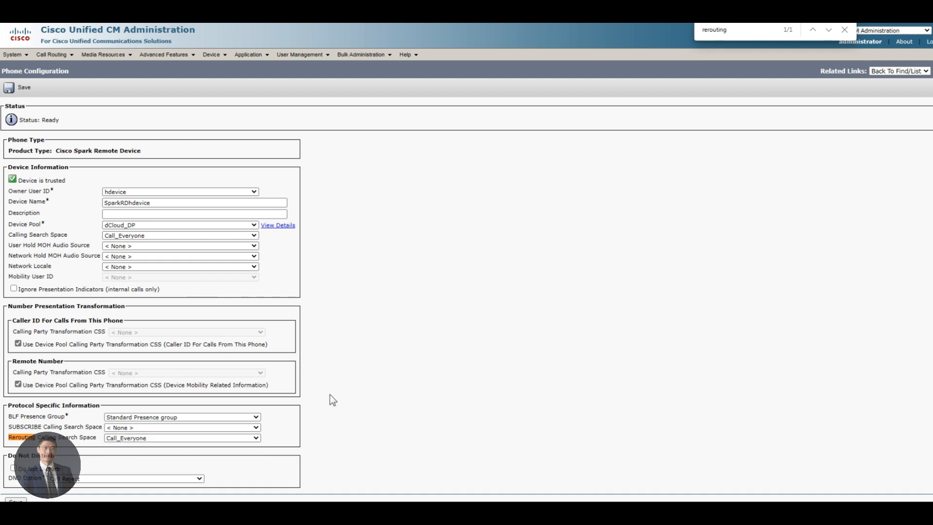
pyautogui.click(25, 89)
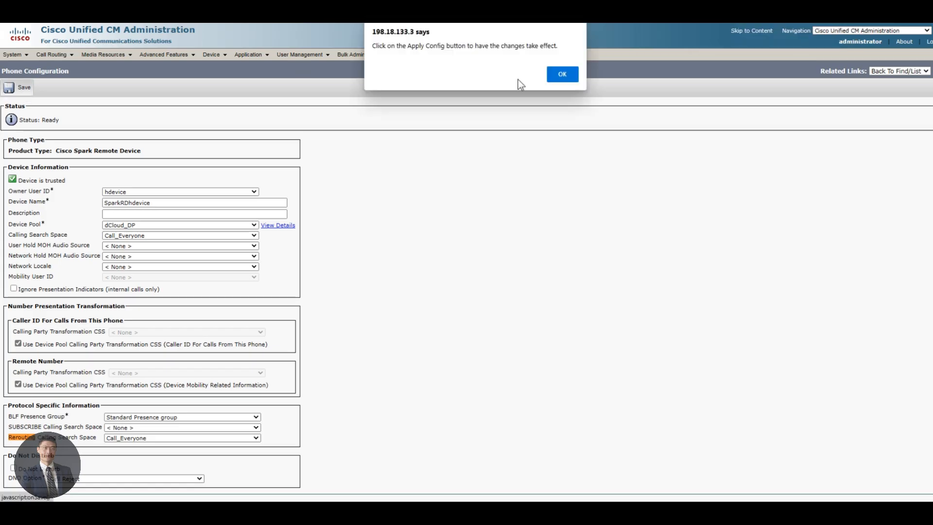
# Step: Add directory number 7800 in route partition Base_PT on line 1
pyautogui.click(560, 75)
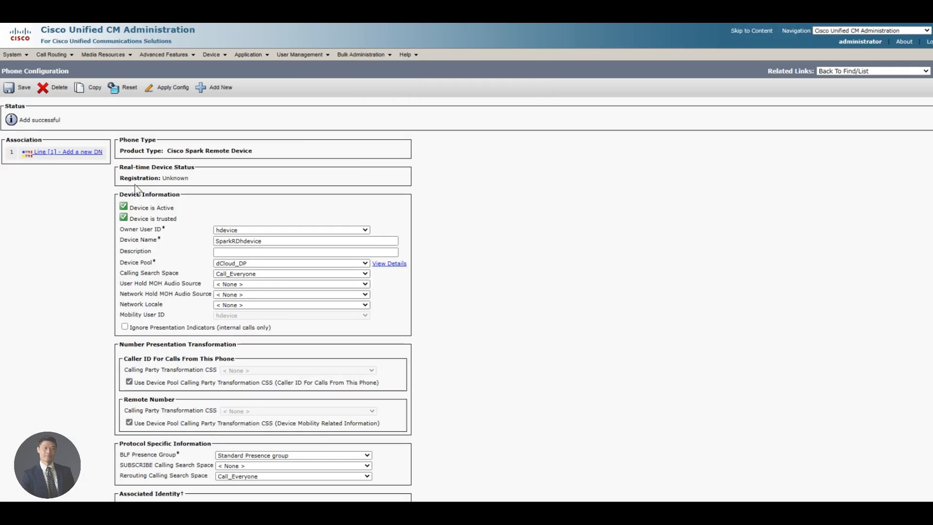
pyautogui.click(87, 154)
pyautogui.click(139, 151)
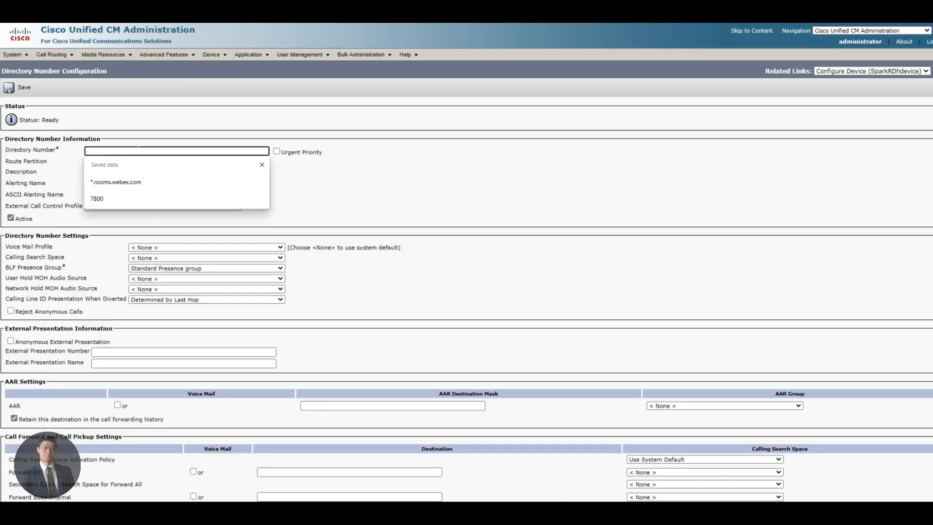
pyautogui.write('7800')
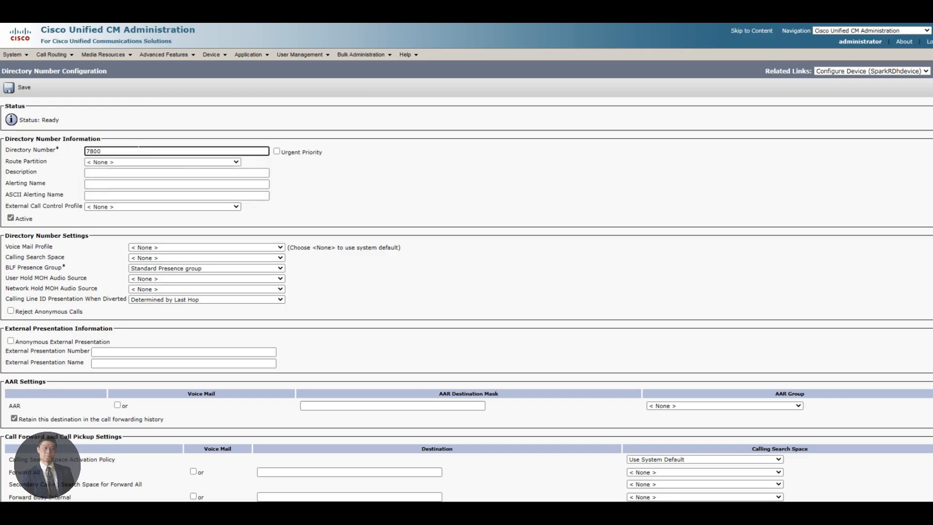
pyautogui.click(142, 162)
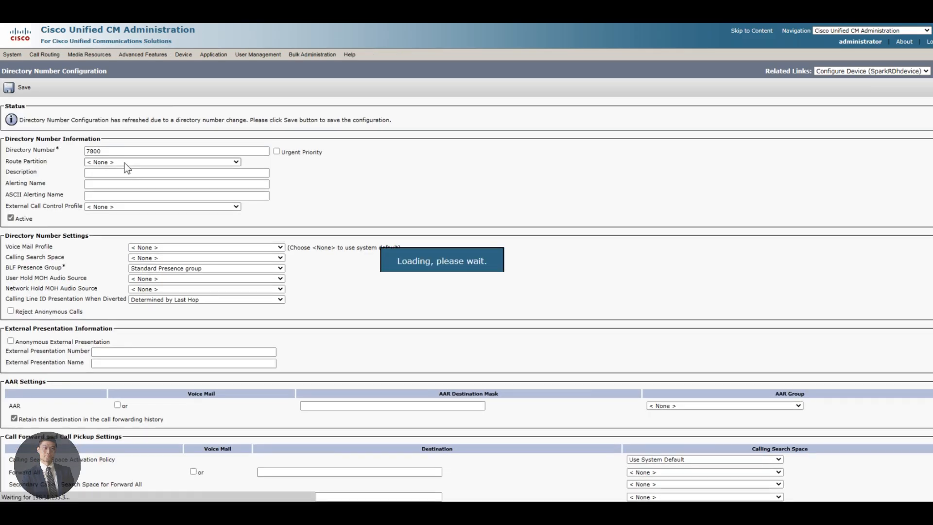
pyautogui.click(125, 163)
pyautogui.click(112, 180)
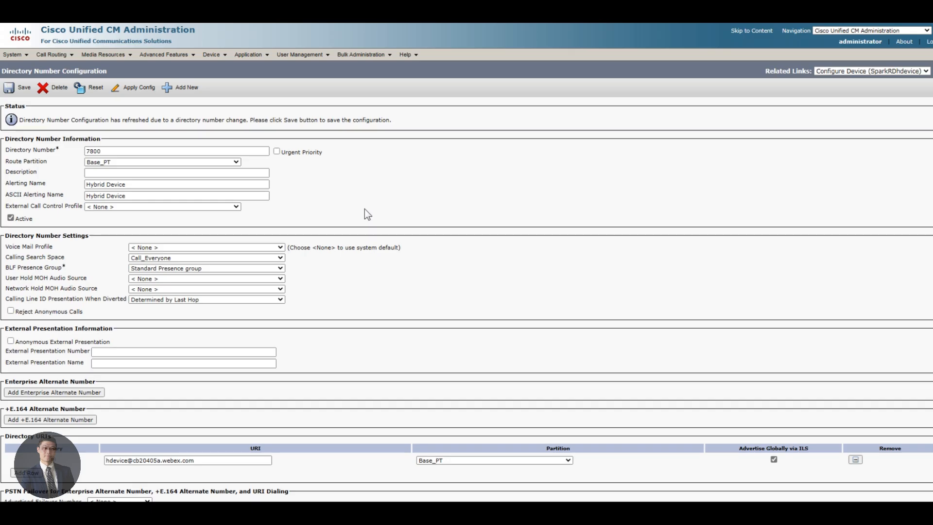
# Step: Associate end user hdevice with line 7800
pyautogui.scroll(-3, 372, 235)
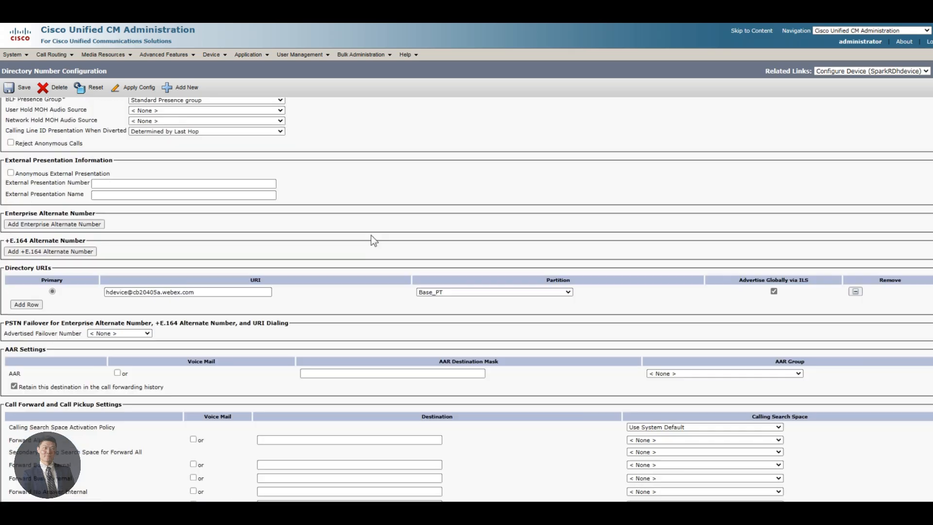
pyautogui.hotkey('ctrl', 'f')
pyautogui.write('ass')
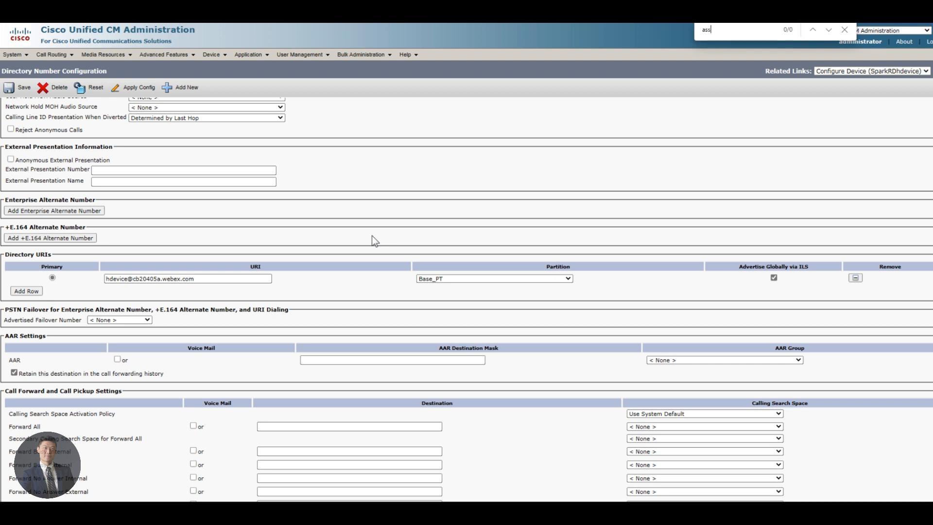
pyautogui.write('ocate')
pyautogui.press('Escape')
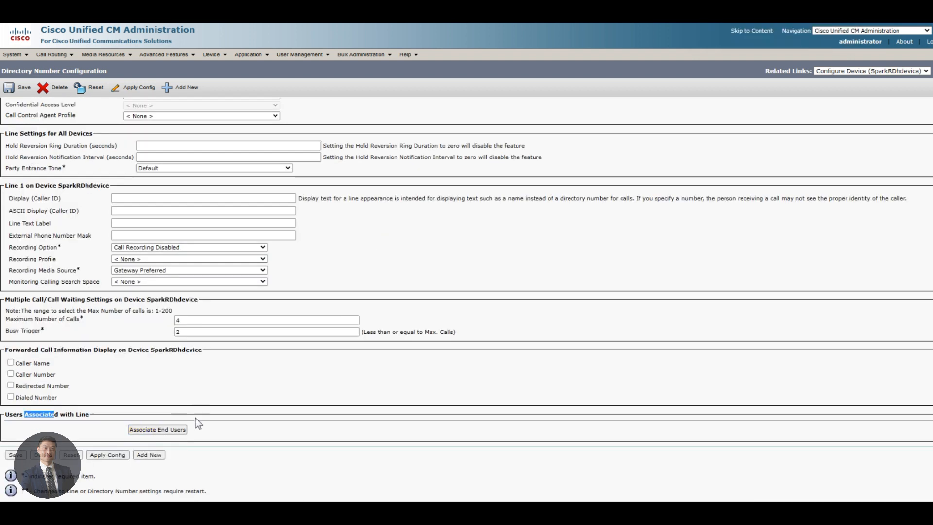
pyautogui.click(158, 430)
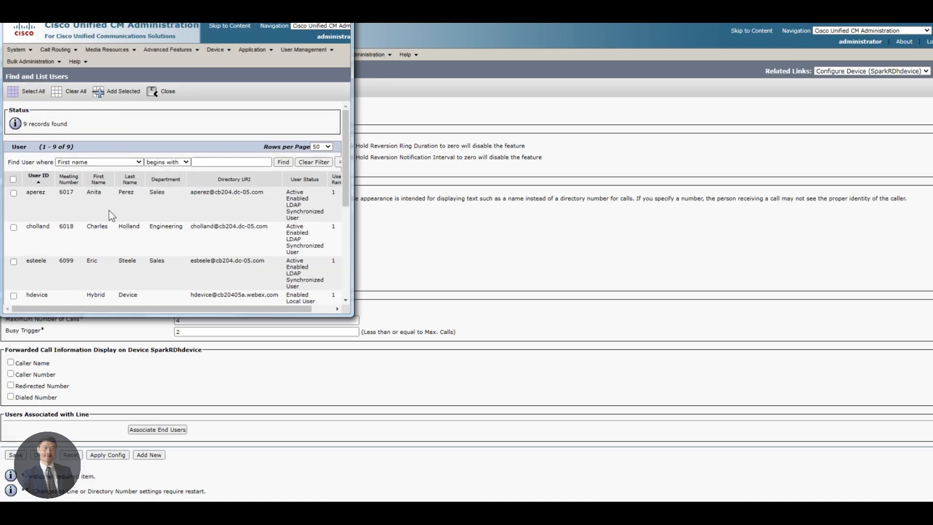
pyautogui.scroll(-3, 106, 220)
pyautogui.scroll(-1, 23, 215)
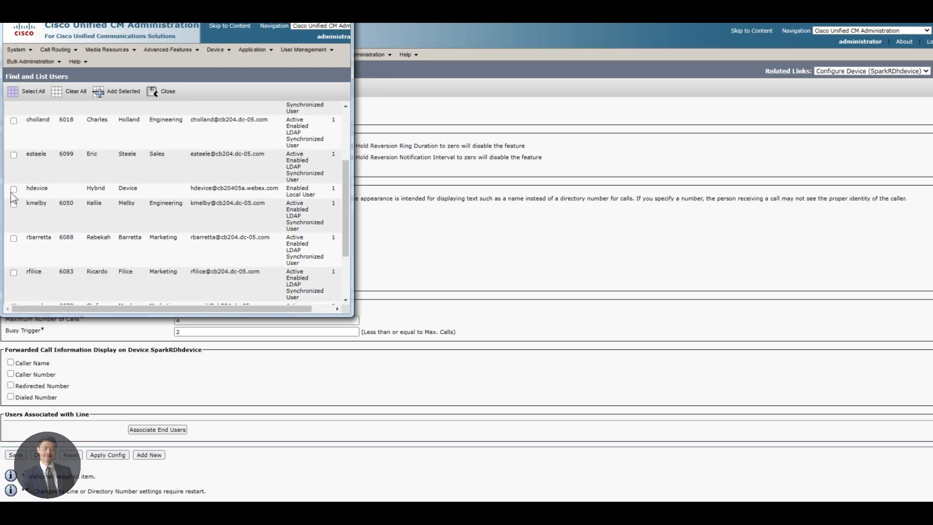
pyautogui.click(13, 189)
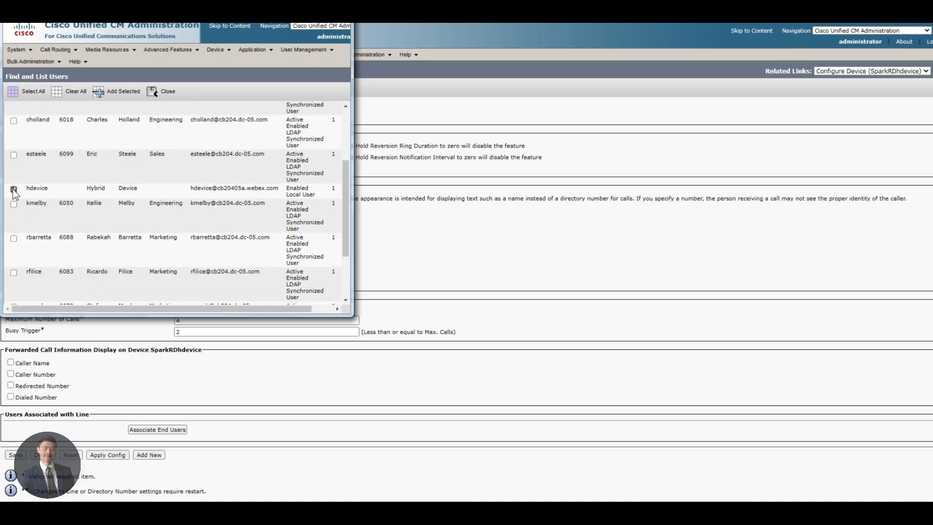
pyautogui.click(122, 92)
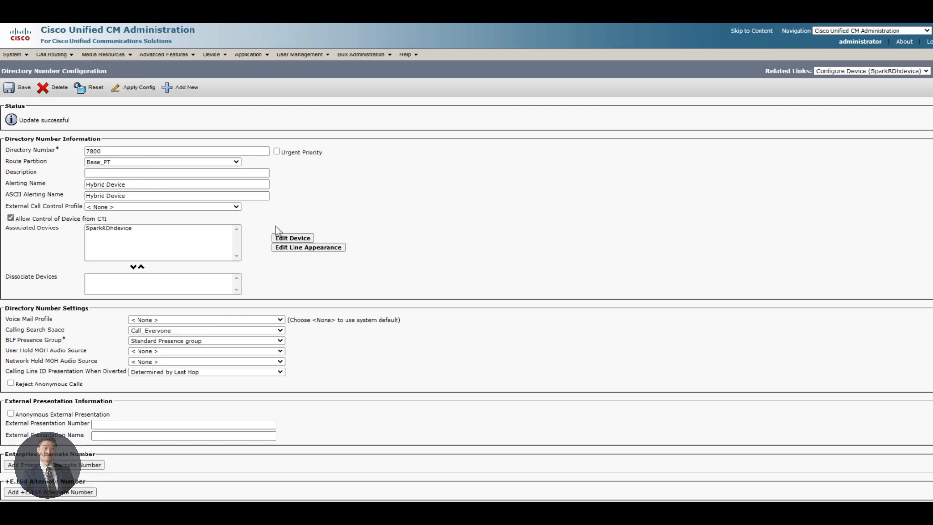
# Step: Locate the Associated Devices list and open SparkRDhdevice's phone configuration
pyautogui.scroll(-4, 289, 246)
pyautogui.hotkey('ctrl', 'f')
pyautogui.write('device informat')
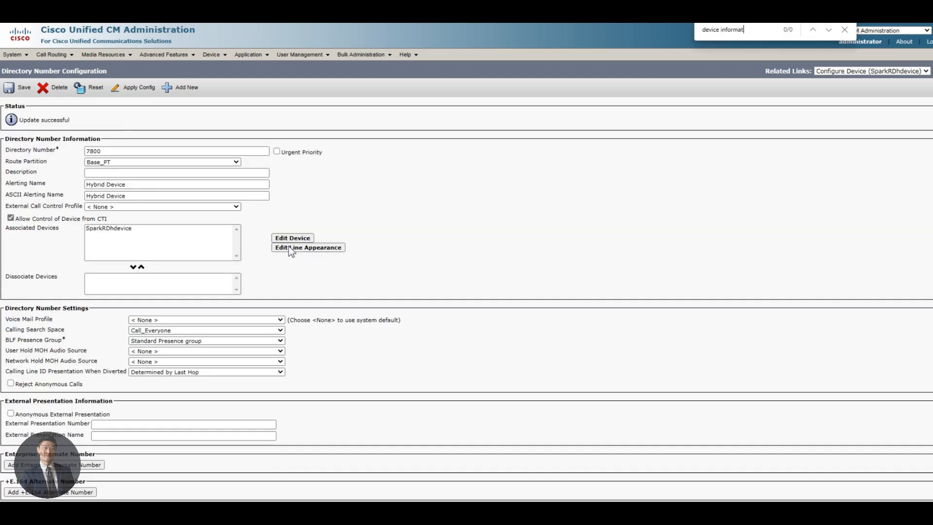
pyautogui.press('Escape')
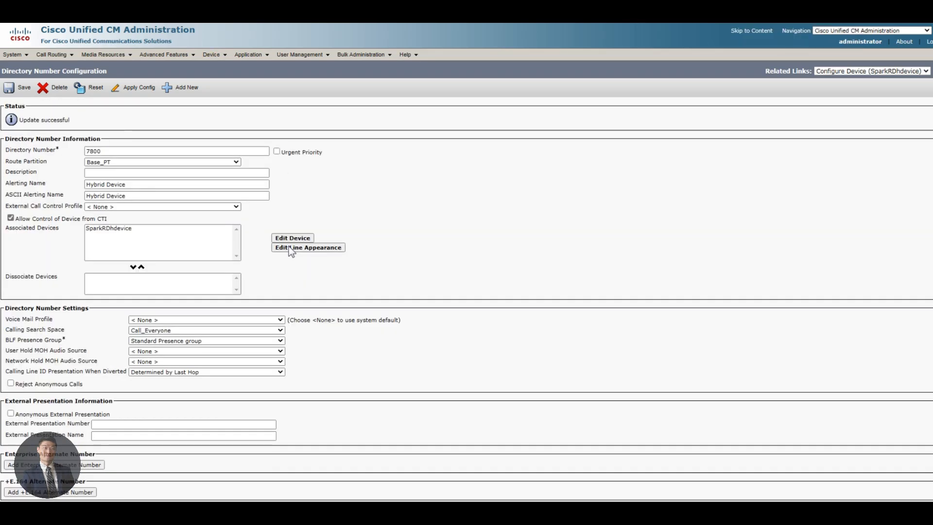
pyautogui.scroll(-15, 299, 288)
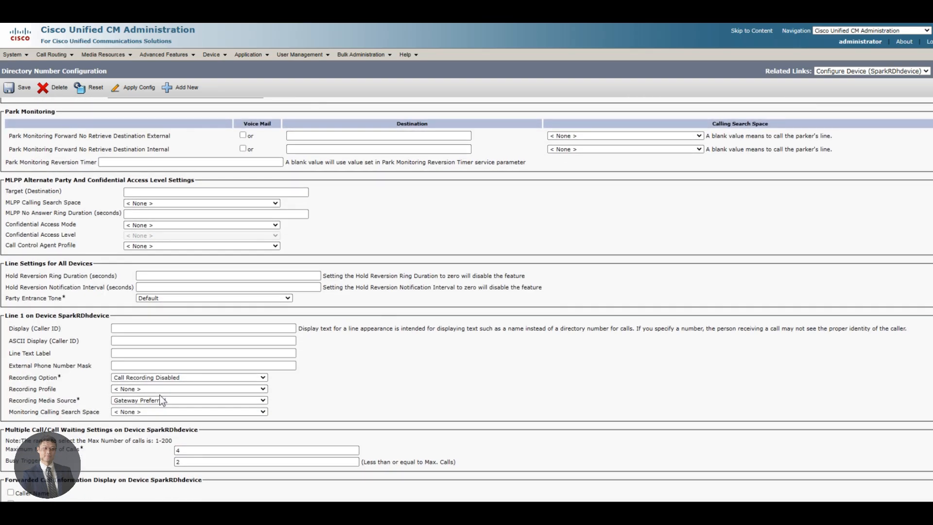
pyautogui.hotkey('ctrl', 'f')
pyautogui.write('device ass')
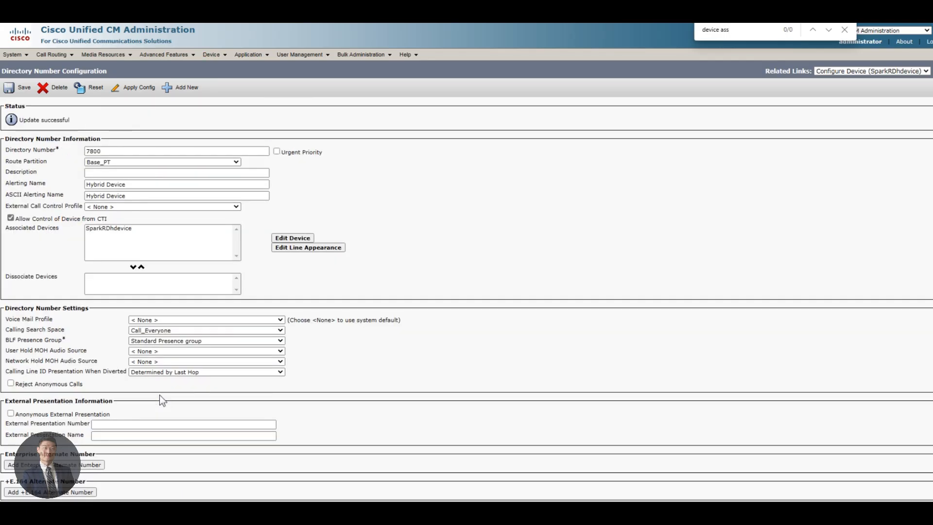
pyautogui.press('Escape')
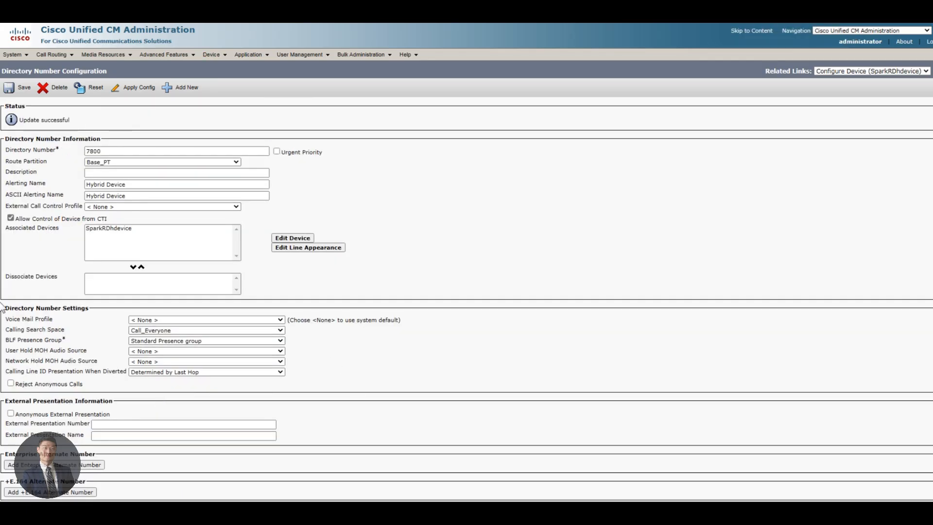
pyautogui.tripleClick(17, 229)
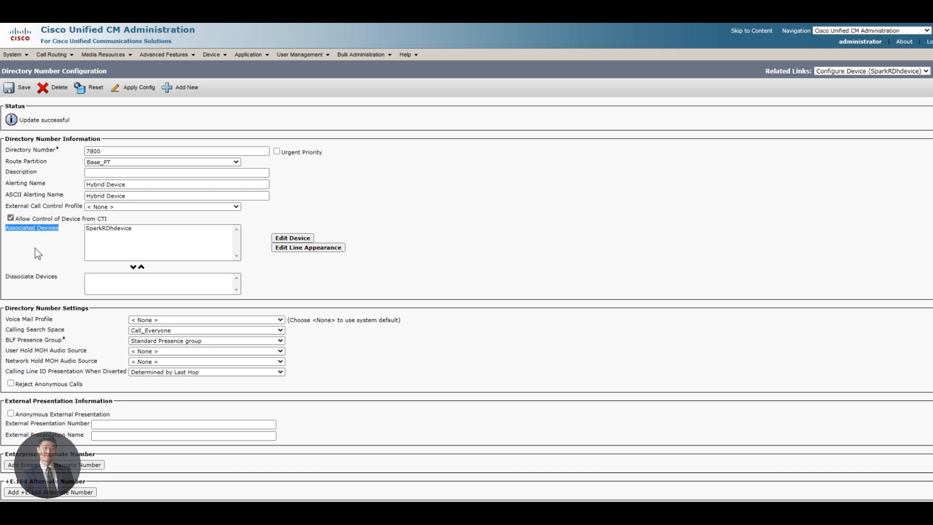
pyautogui.click(292, 238)
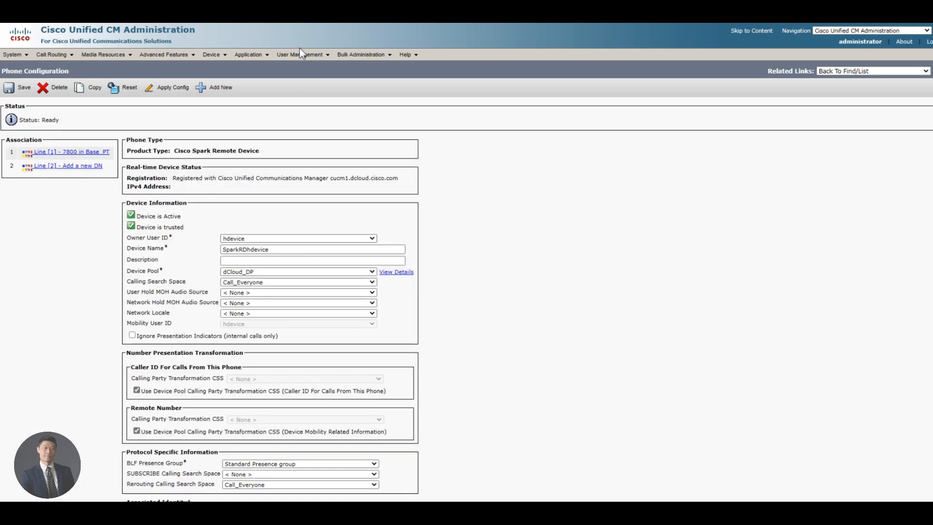
# Step: Open end user hdevice's settings from the user list
pyautogui.moveTo(304, 58)
pyautogui.click(302, 78)
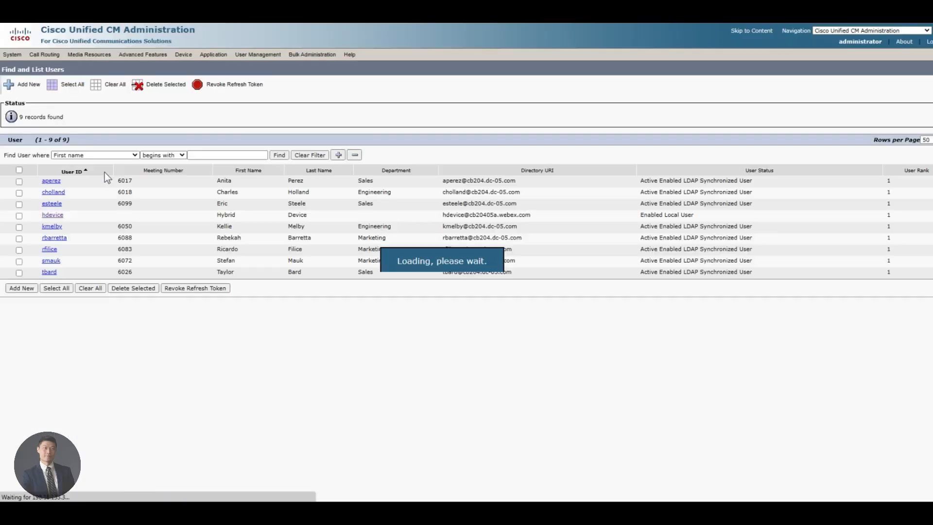
pyautogui.click(52, 215)
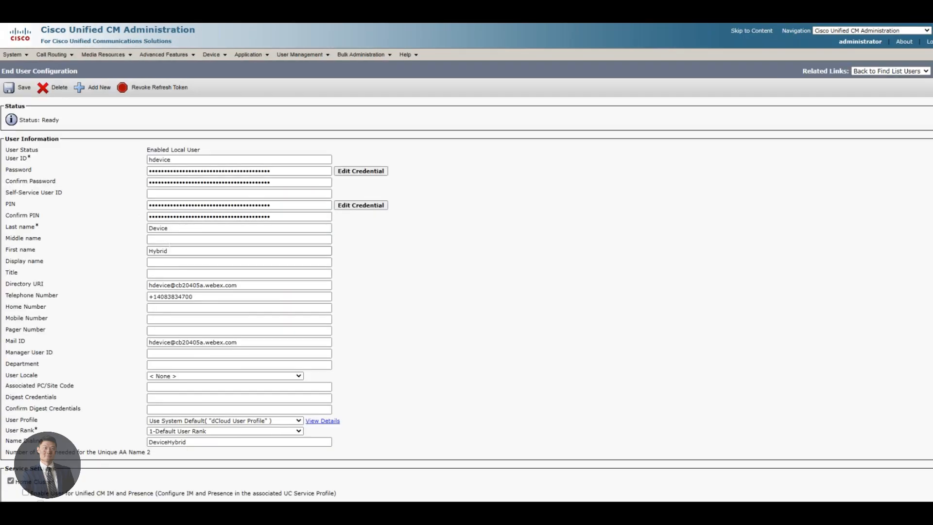
pyautogui.scroll(-7, 132, 270)
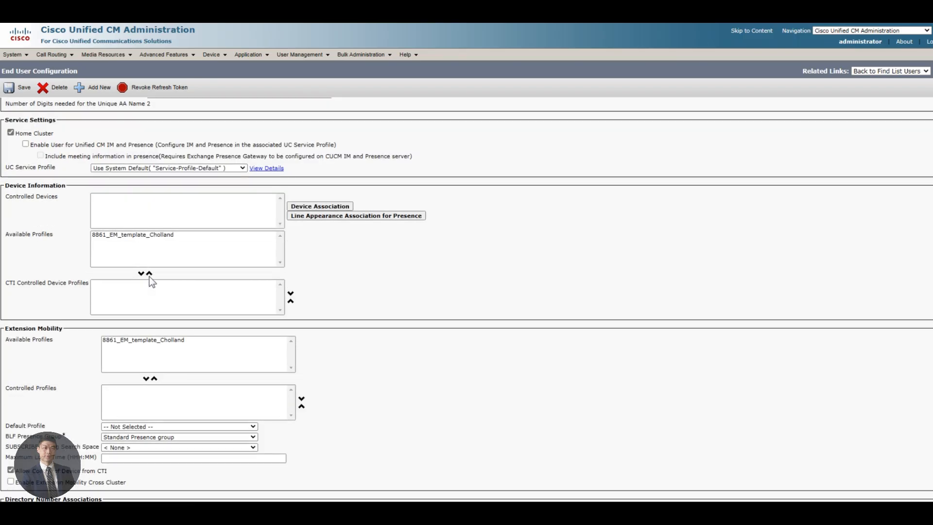
pyautogui.scroll(-3, 150, 276)
pyautogui.scroll(-2, 153, 276)
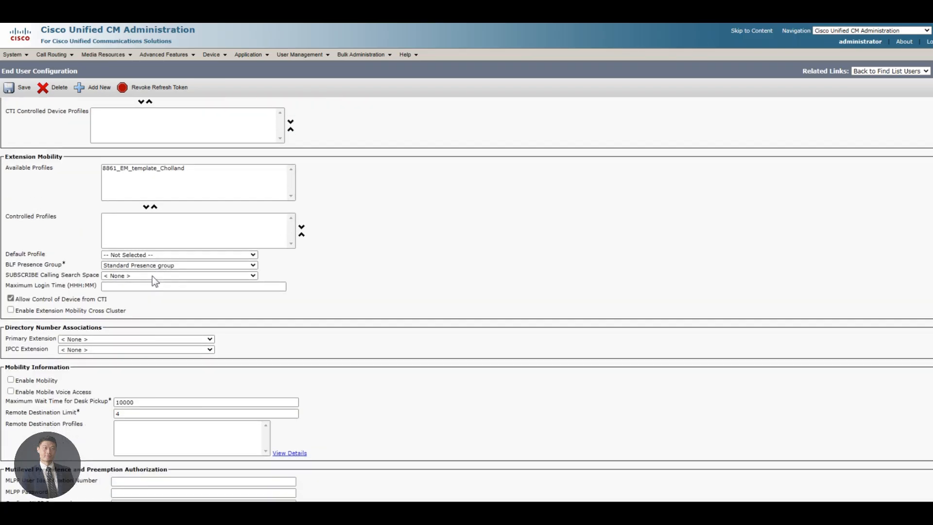
pyautogui.scroll(1, 153, 276)
pyautogui.scroll(2, 154, 281)
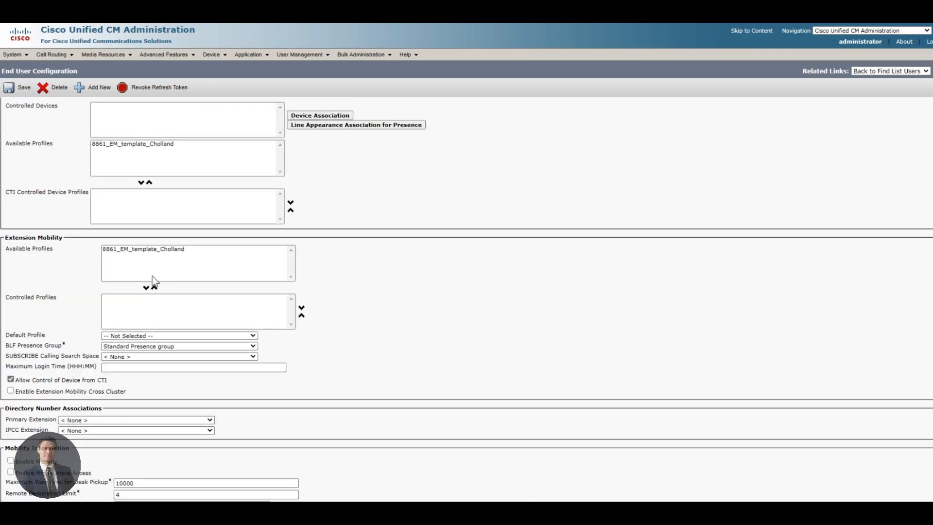
# Step: Check the available primary extensions, then go to Device Association for hdevice
pyautogui.click(86, 420)
pyautogui.click(81, 429)
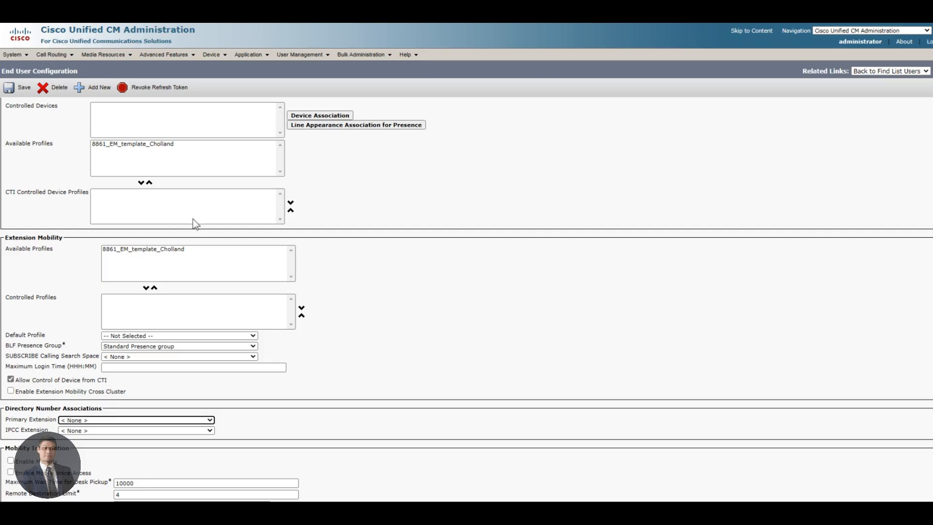
pyautogui.scroll(8, 194, 224)
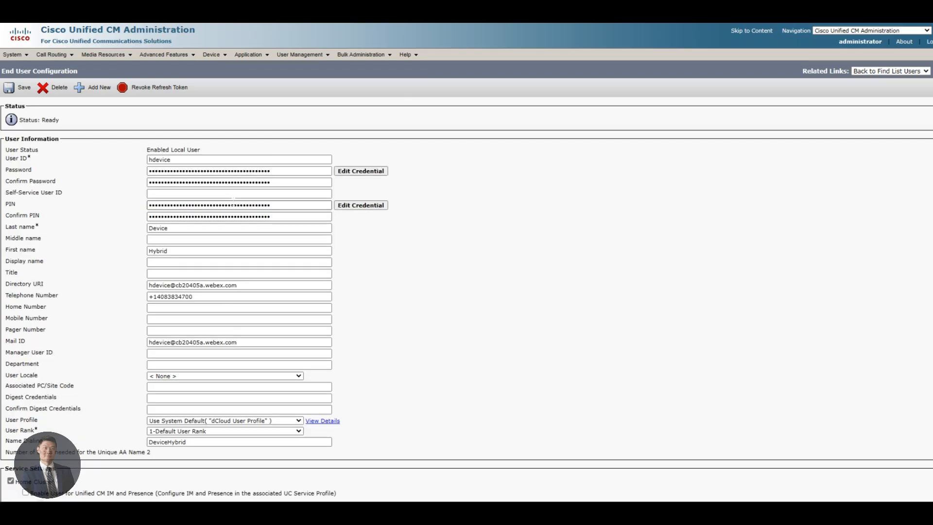
pyautogui.scroll(-3, 319, 375)
pyautogui.click(321, 373)
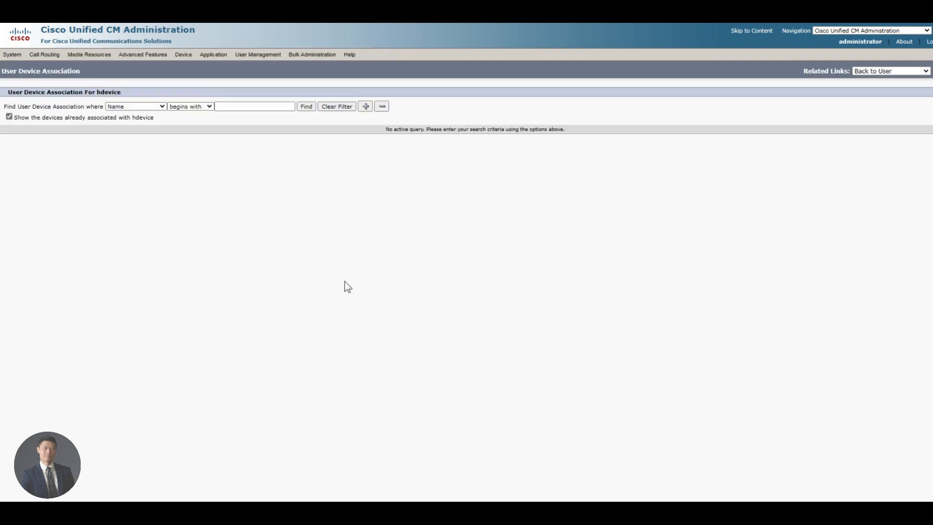
# Step: Associate device SparkRDhdevice with end user hdevice
pyautogui.click(306, 109)
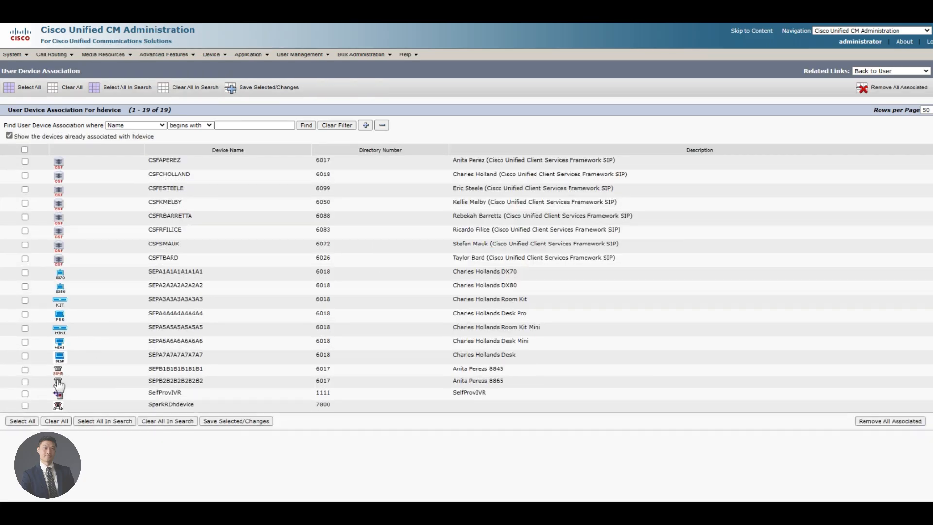
pyautogui.click(24, 405)
pyautogui.click(245, 421)
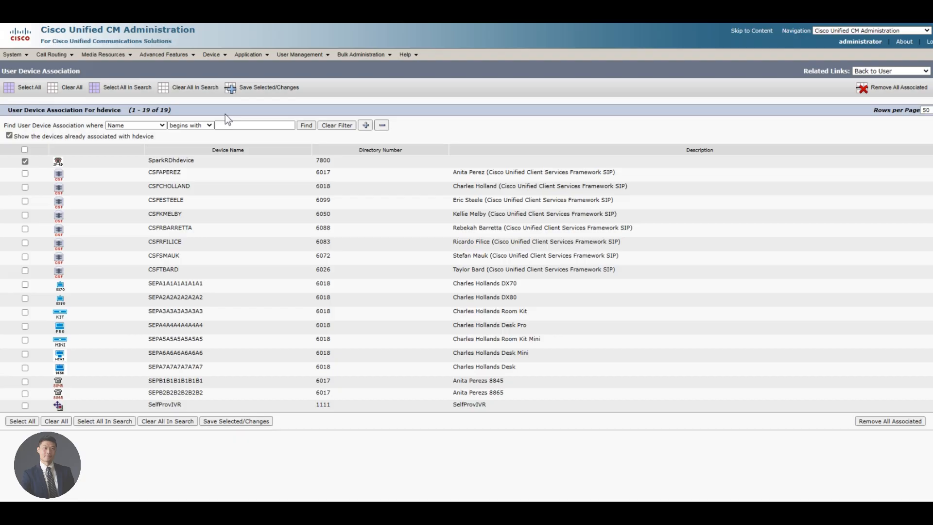
# Step: Set hdevice's primary extension to 7800 in Base_PT and save
pyautogui.click(932, 71)
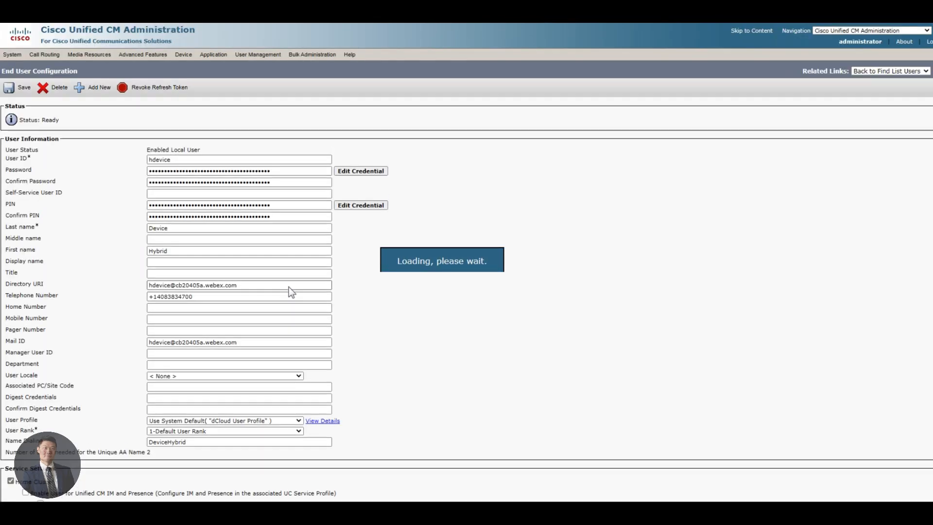
pyautogui.scroll(-10, 308, 322)
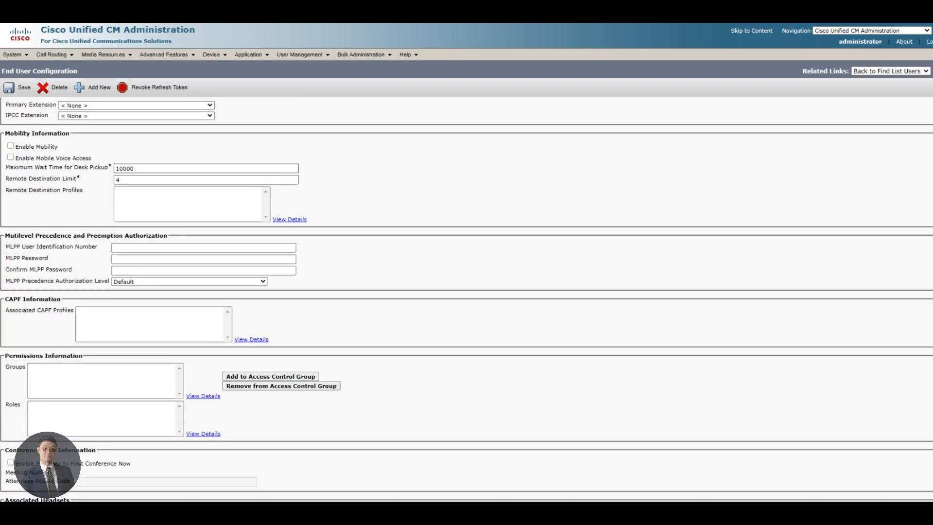
pyautogui.scroll(3, 134, 273)
pyautogui.click(134, 271)
pyautogui.click(115, 286)
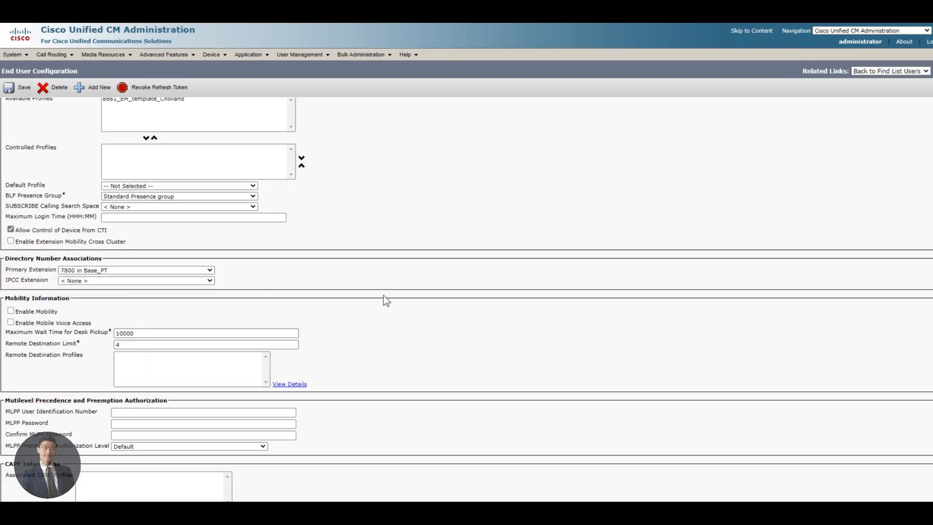
pyautogui.click(20, 88)
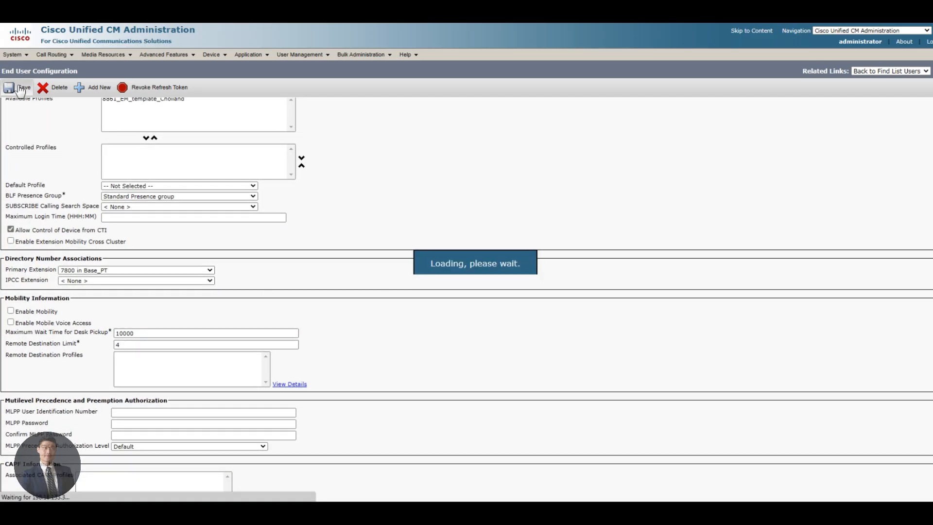